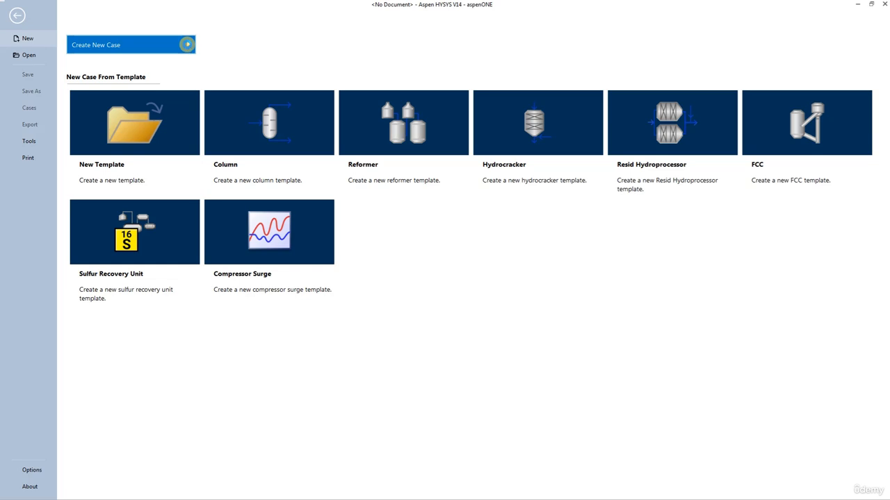
- Create a new case and import the AspenTech-format assay file Crude06.afam from the HYSYS folder into the petroleum assays
click(188, 46)
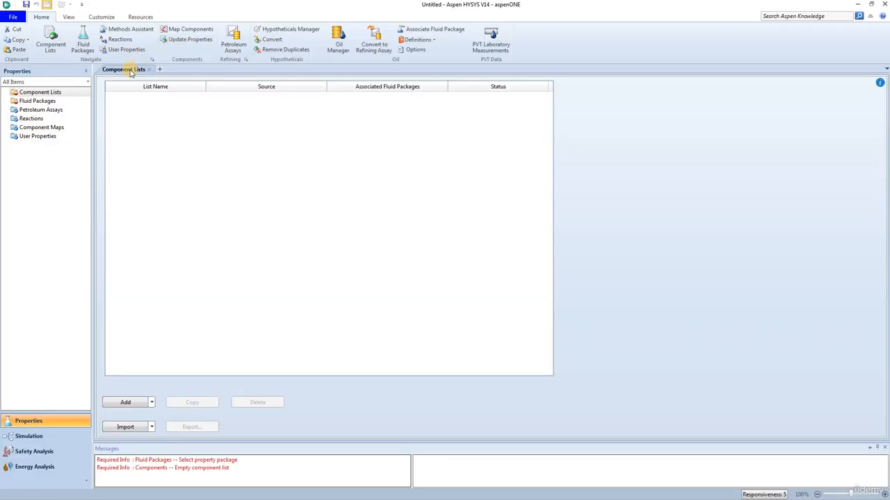
click(33, 112)
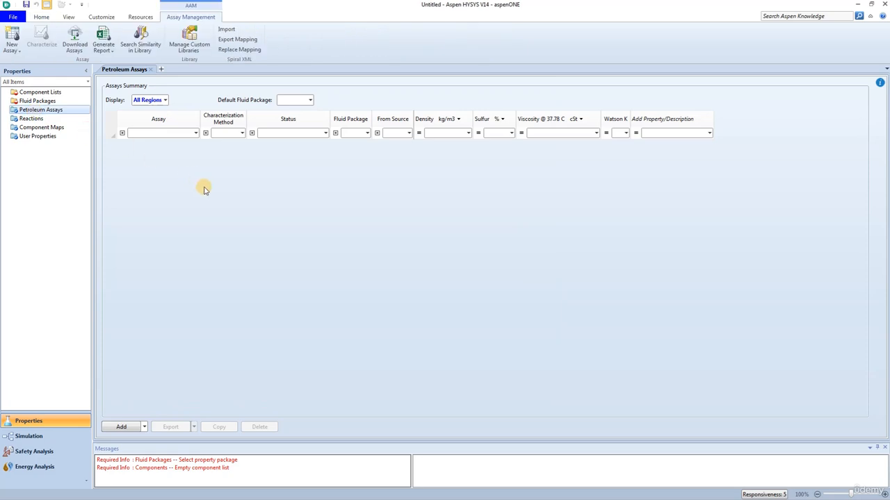
click(17, 54)
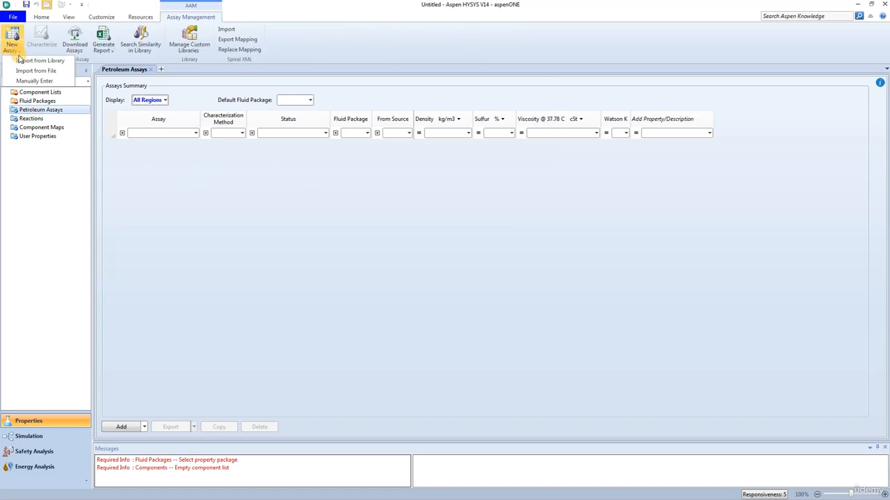
click(28, 71)
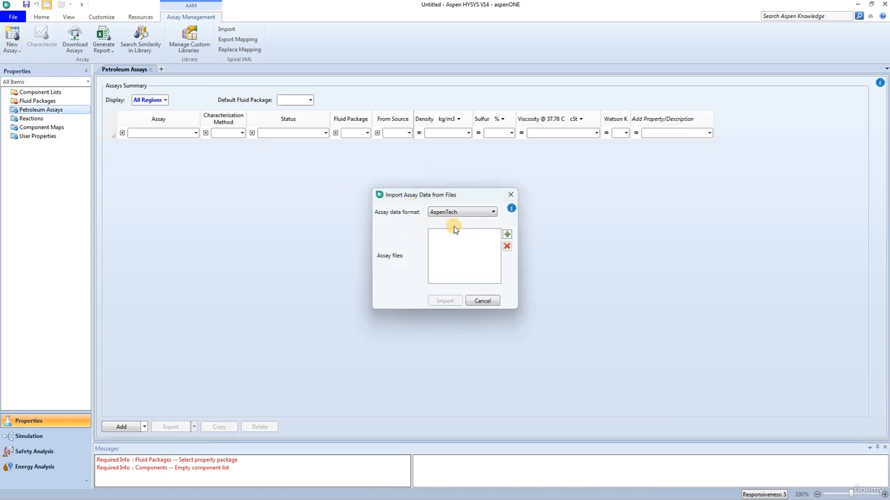
click(506, 234)
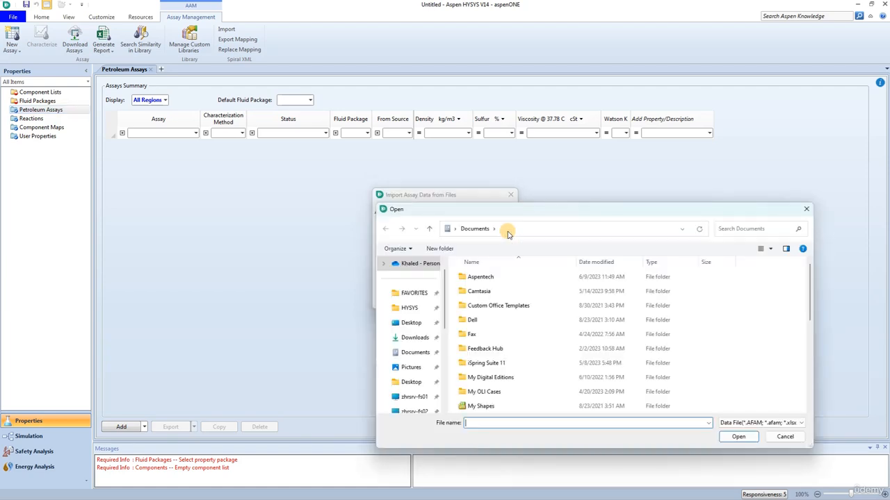
click(405, 308)
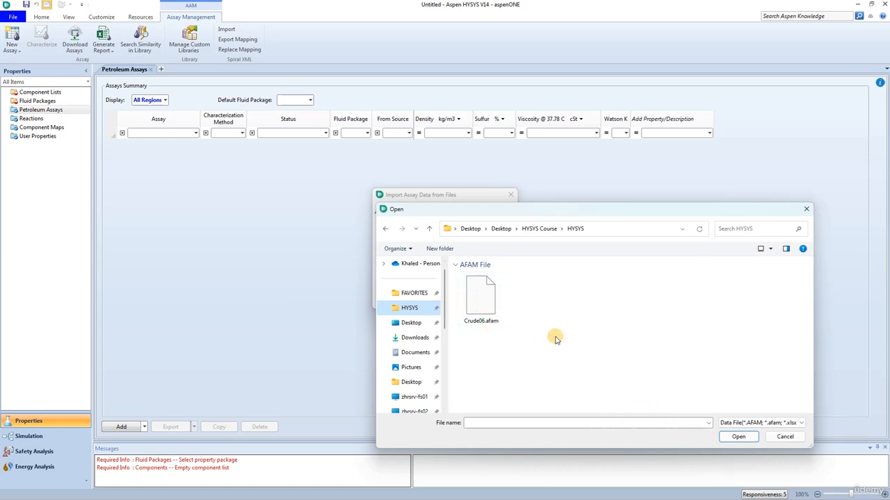
click(484, 291)
click(748, 442)
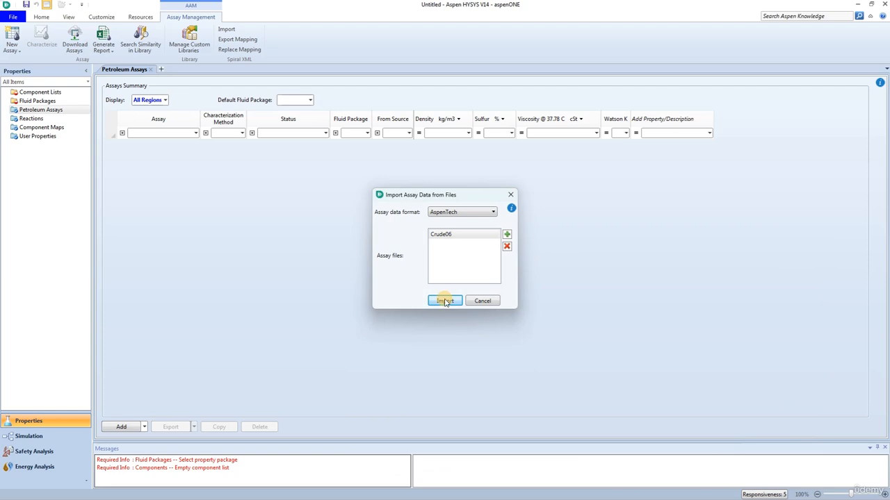
click(445, 301)
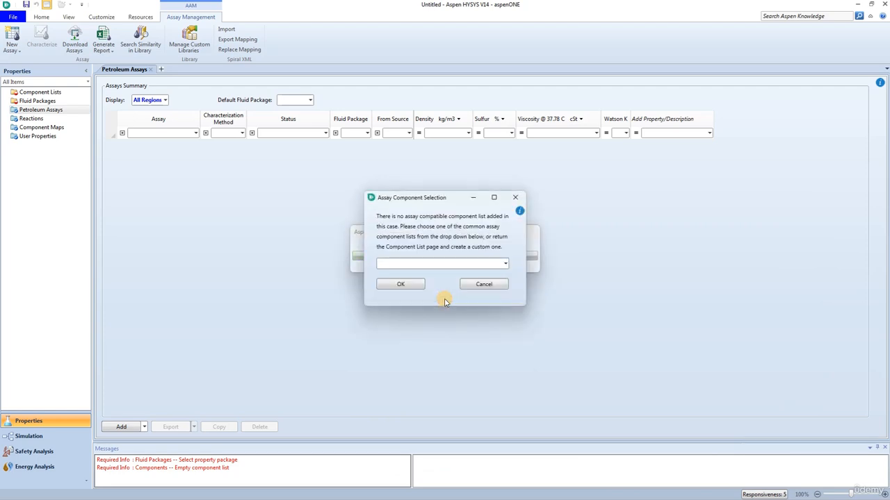
- Use the Assay Components Celsius to 850C component list for the imported assay and complete the import
click(441, 263)
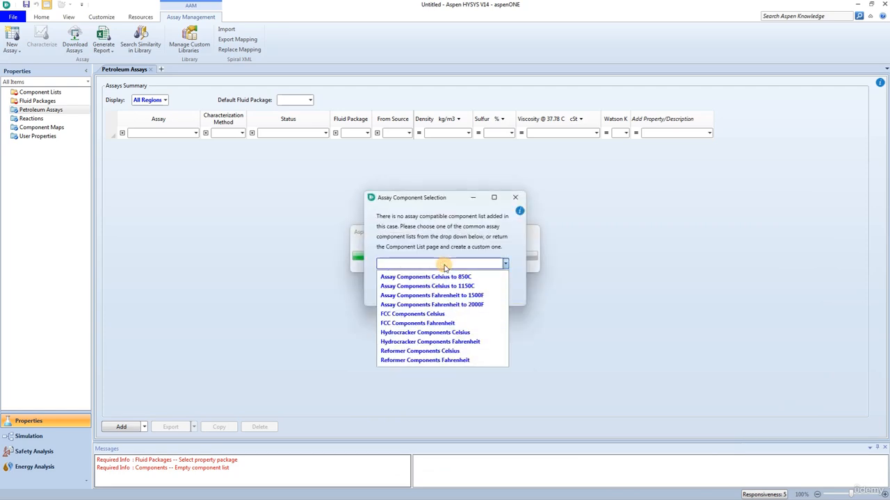
click(402, 278)
click(401, 285)
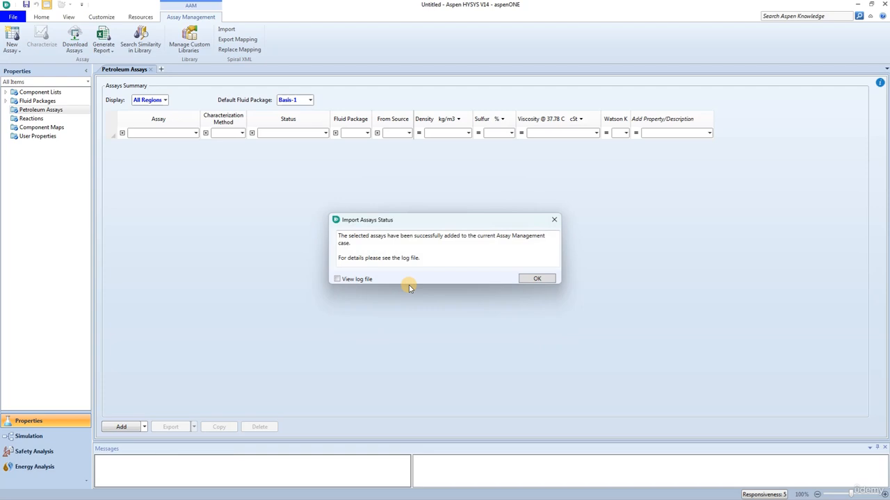
click(534, 278)
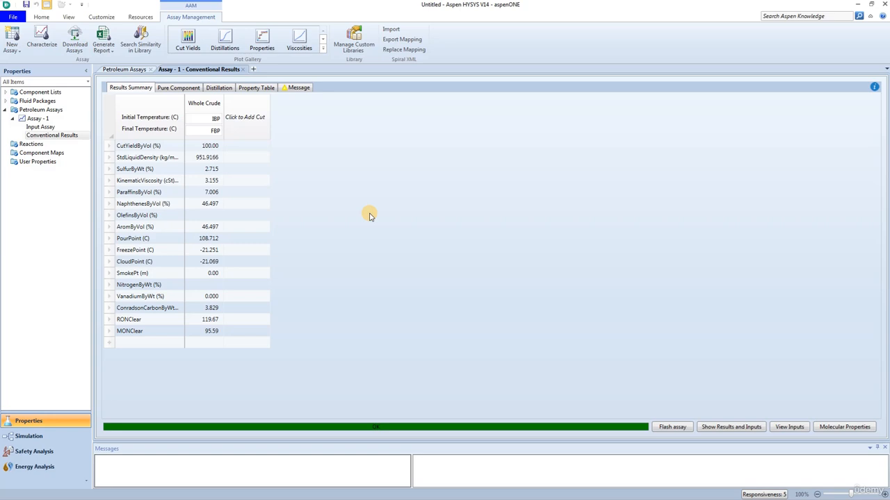
- In the simulation environment, dock the model palette beside the flowsheet and add a material stream named Raw Crude
click(32, 435)
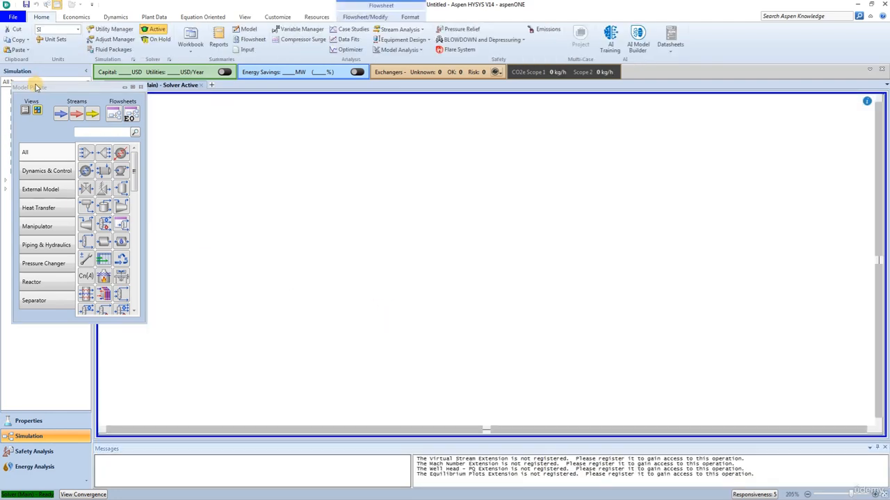
drag(36, 87, 879, 284)
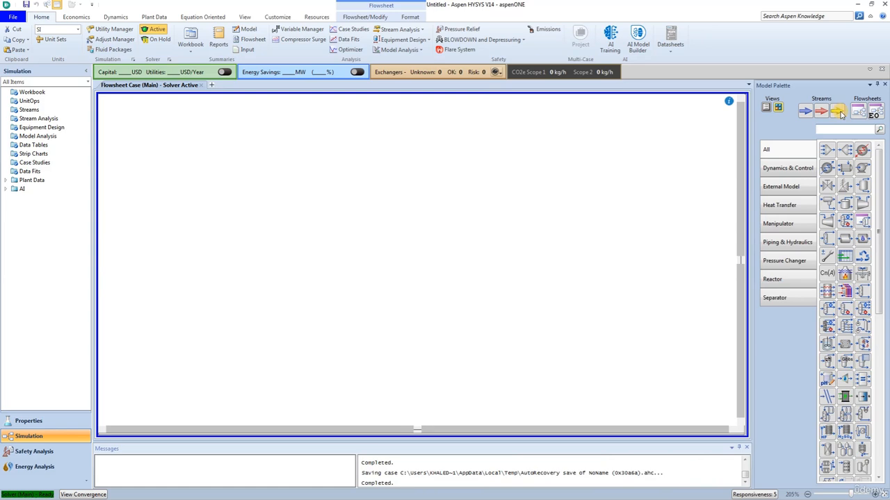
drag(810, 113, 324, 229)
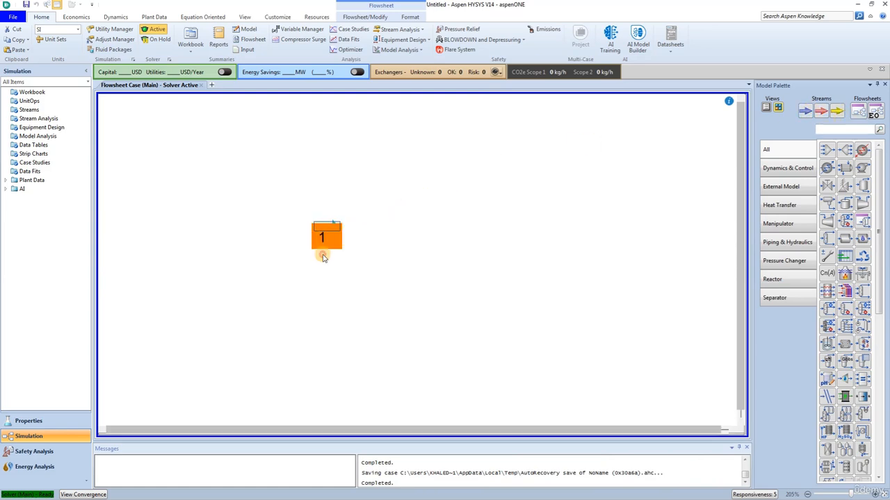
double_click(328, 223)
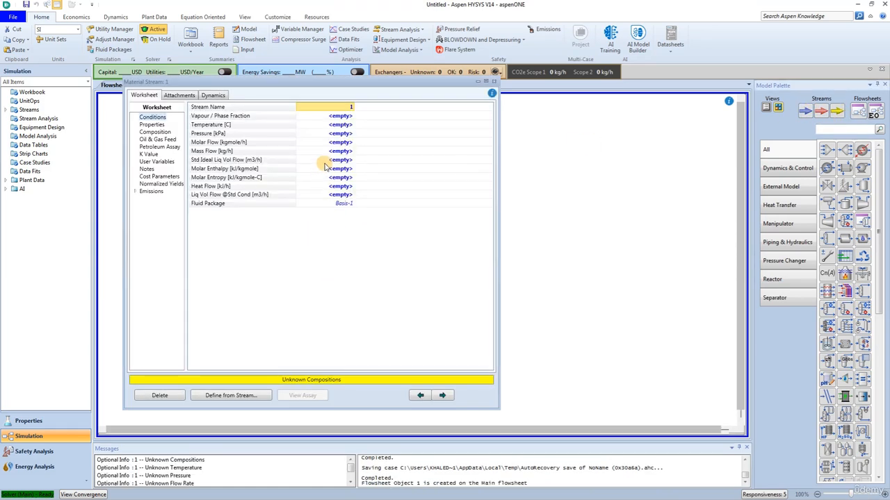
click(335, 107)
text(Raw)
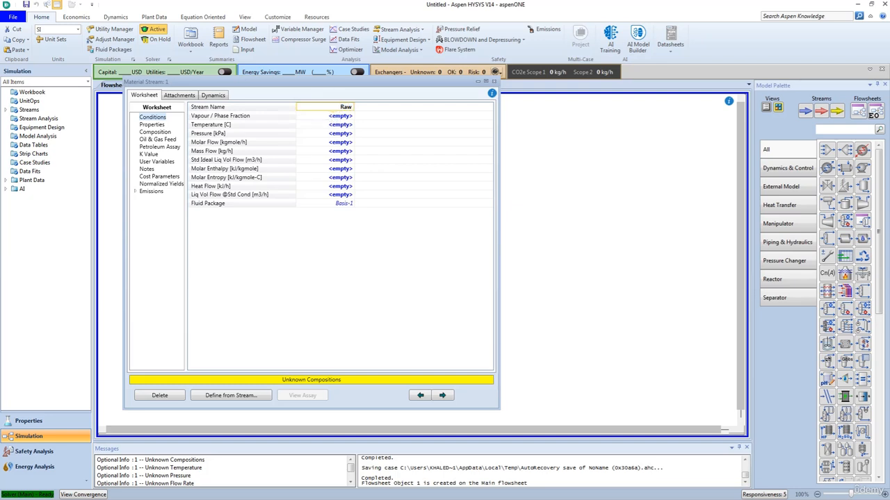
text( Crude)
key(Return)
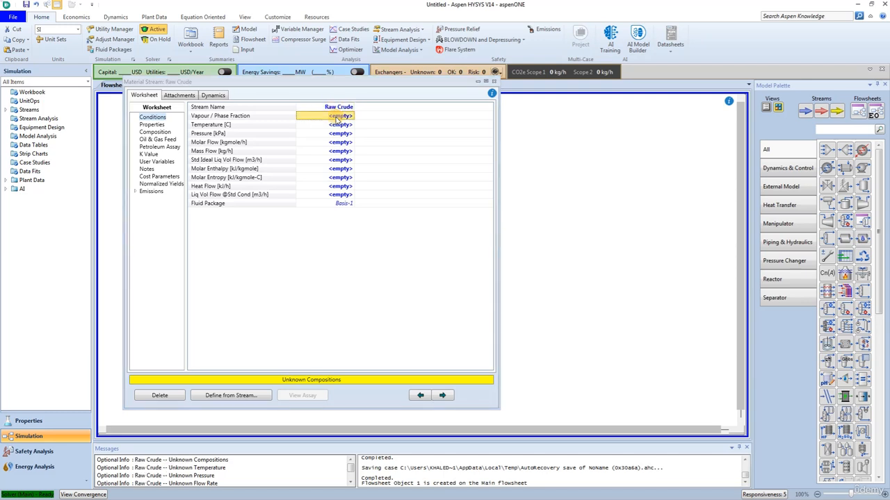
- Set the Raw Crude stream conditions to 15 °C, 1000 kPa and a mass flow of 600000 kg/h
click(336, 124)
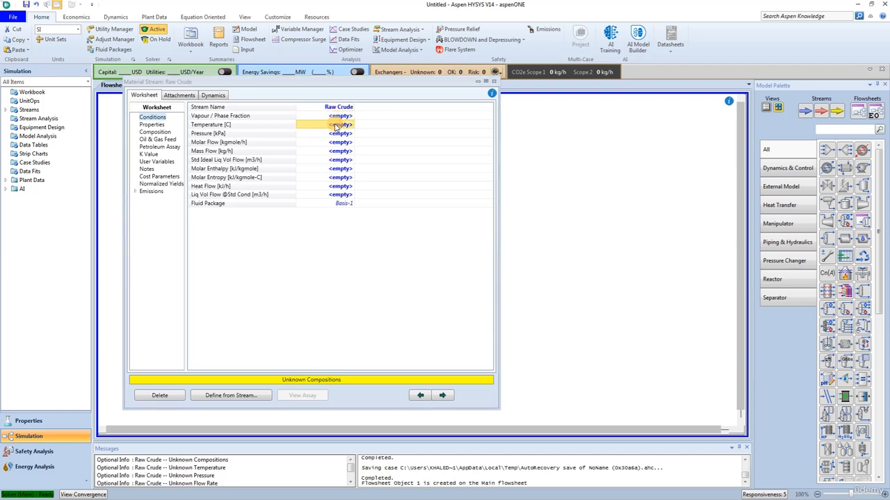
text(15)
key(Return)
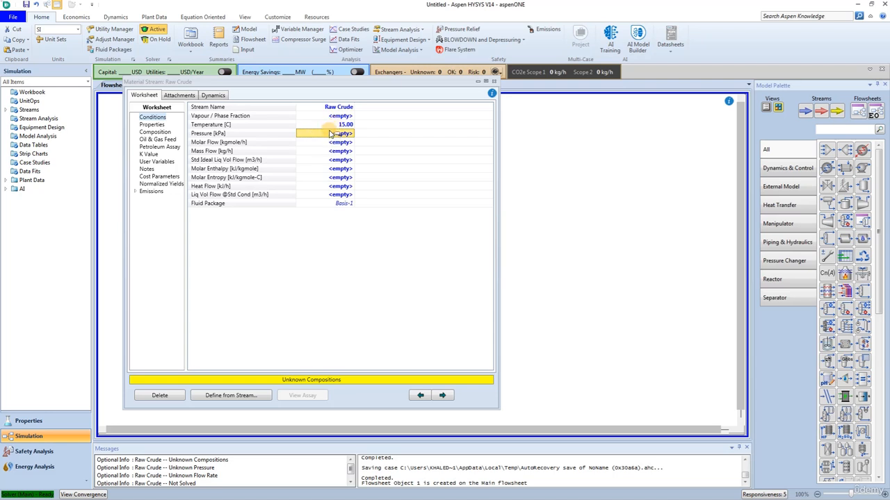
text(1000.)
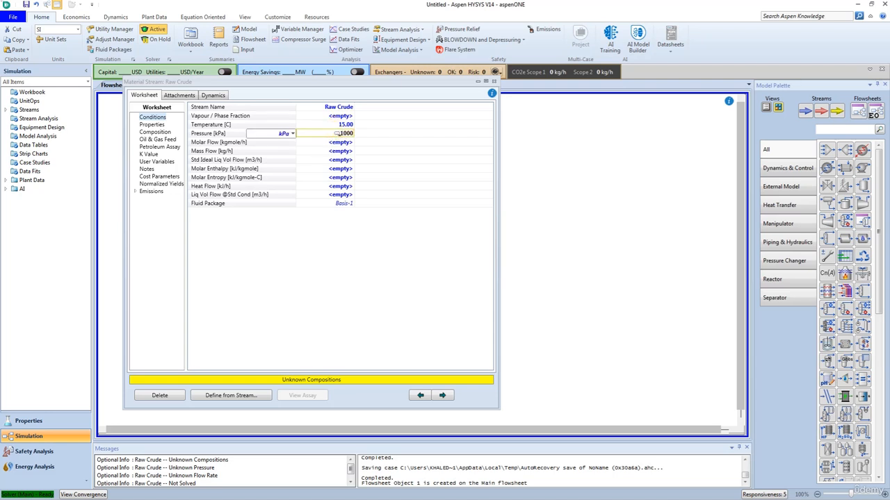
key(Return)
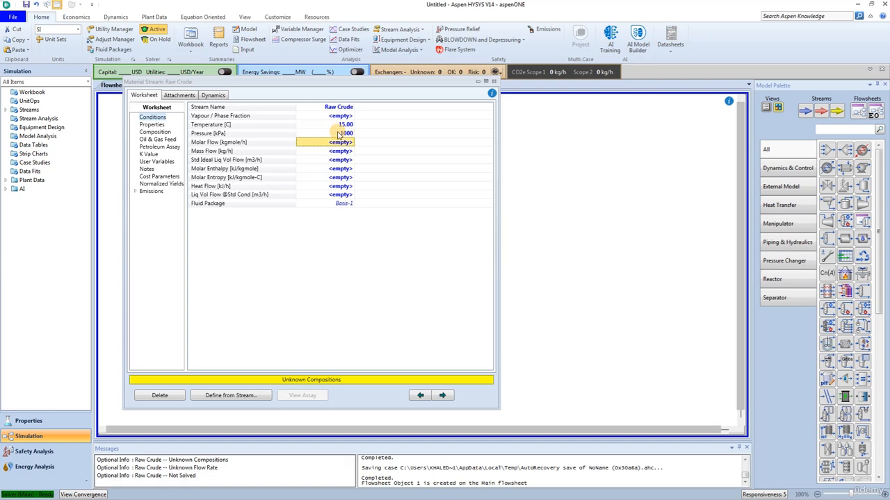
key(Down)
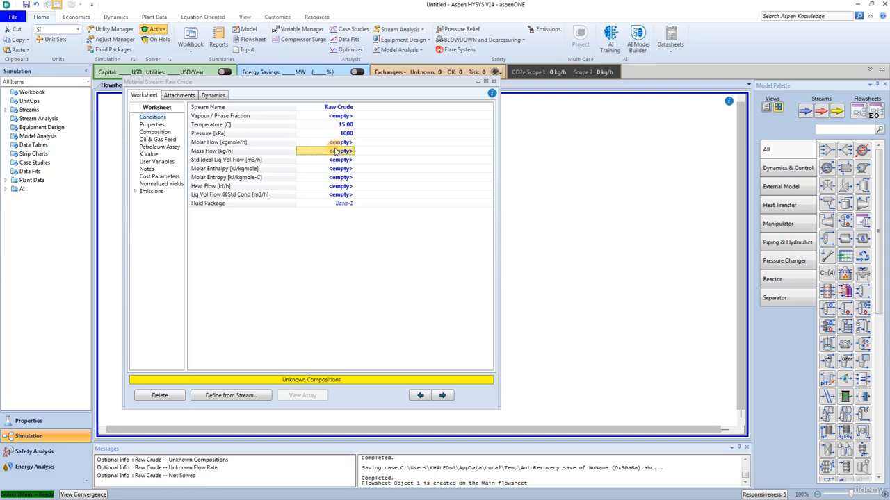
text(600000)
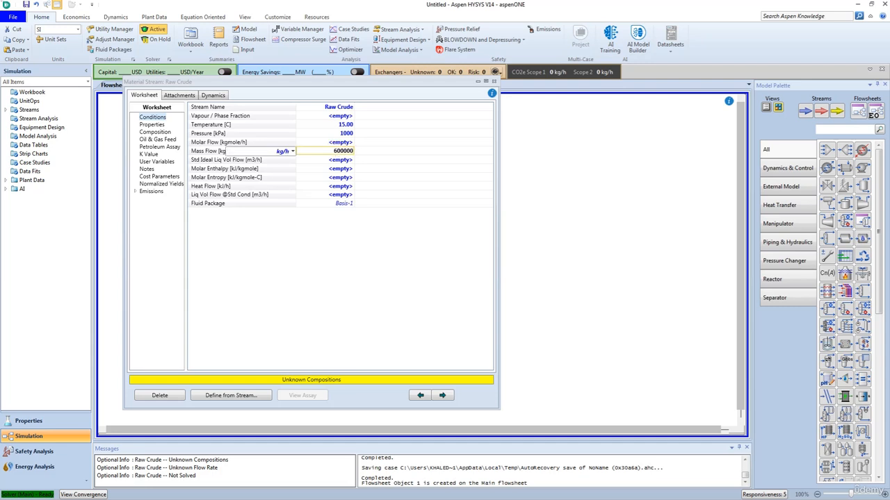
key(Return)
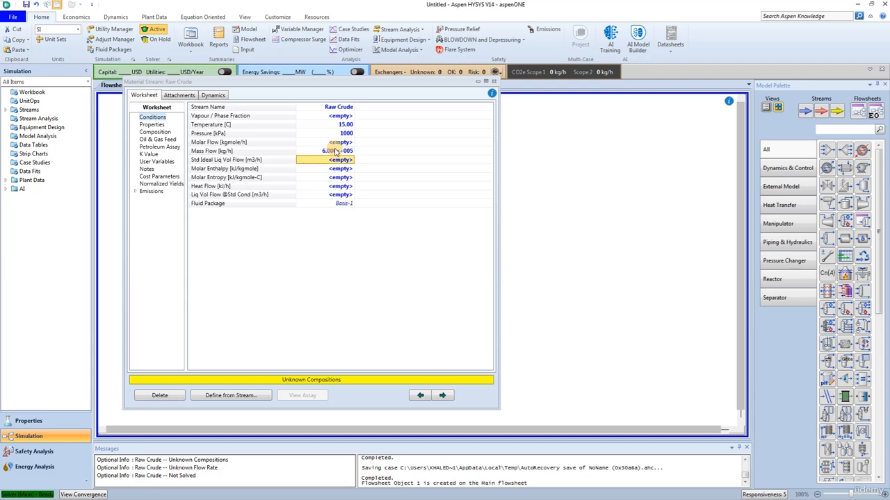
- Attach the existing petroleum assay Assay - 1 to the Raw Crude stream and close its window
click(167, 147)
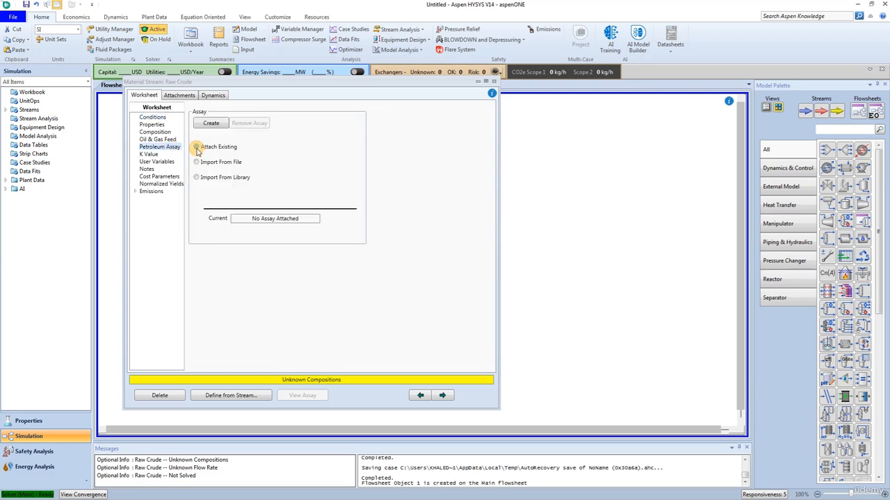
click(197, 148)
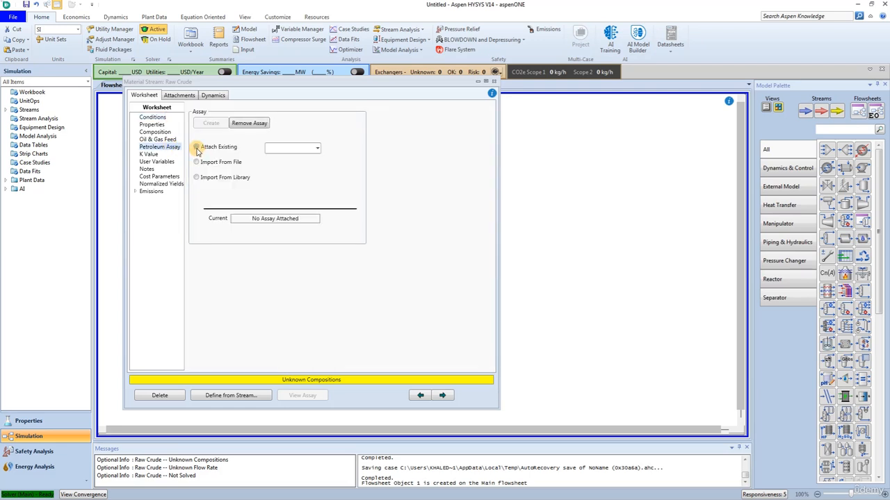
click(319, 149)
click(302, 162)
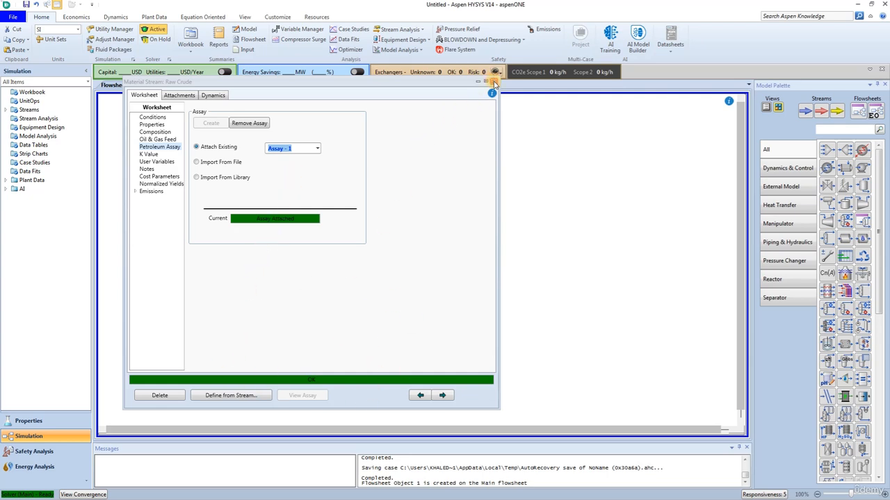
click(494, 82)
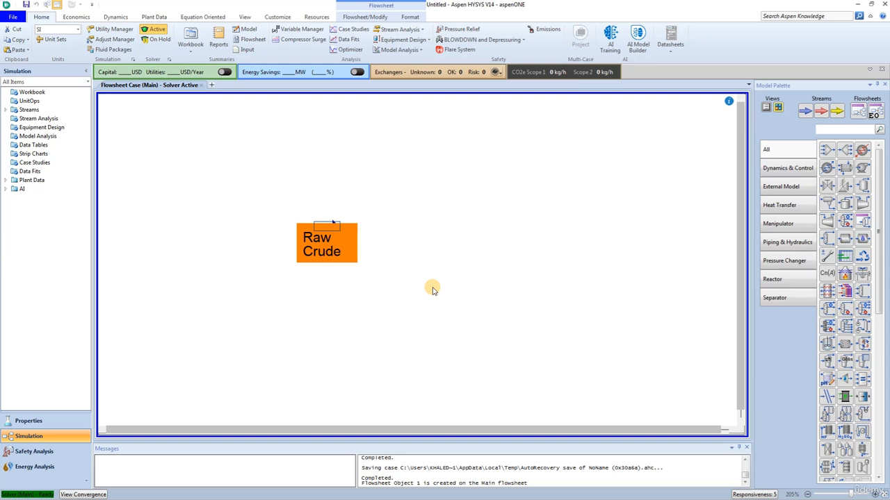
- Add a second material stream below Raw Crude on the flowsheet and name it Water
drag(805, 111, 311, 305)
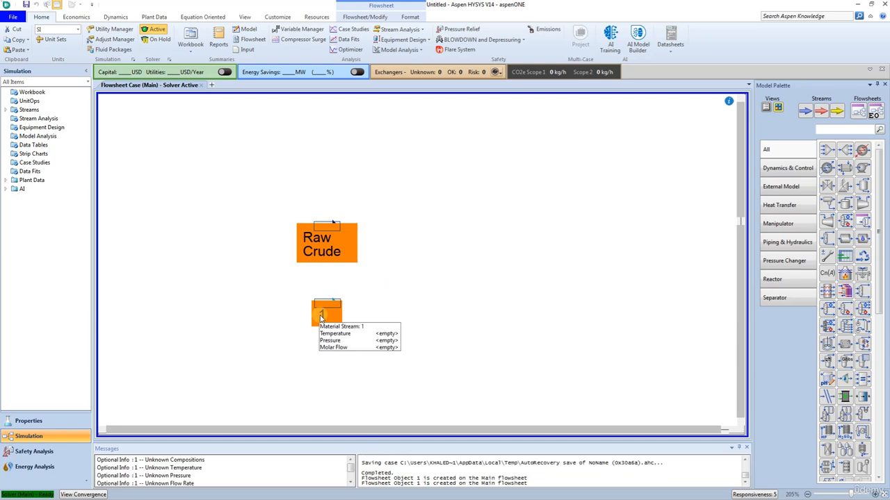
click(355, 324)
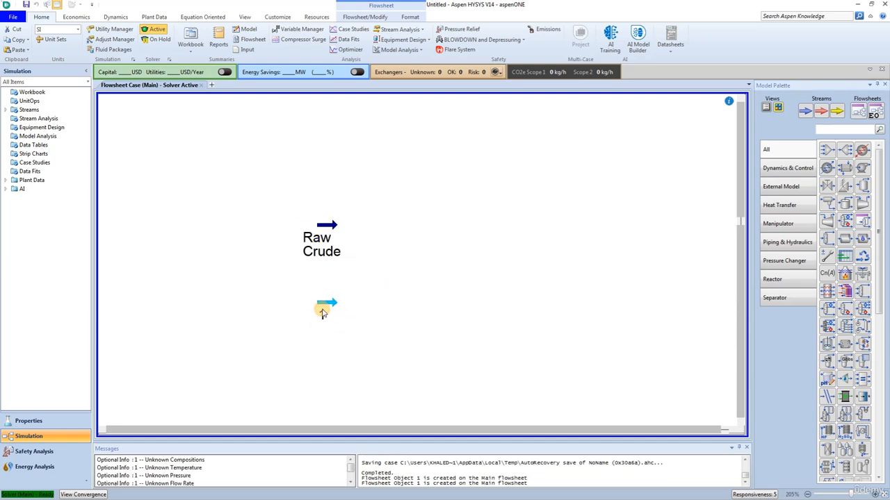
click(324, 304)
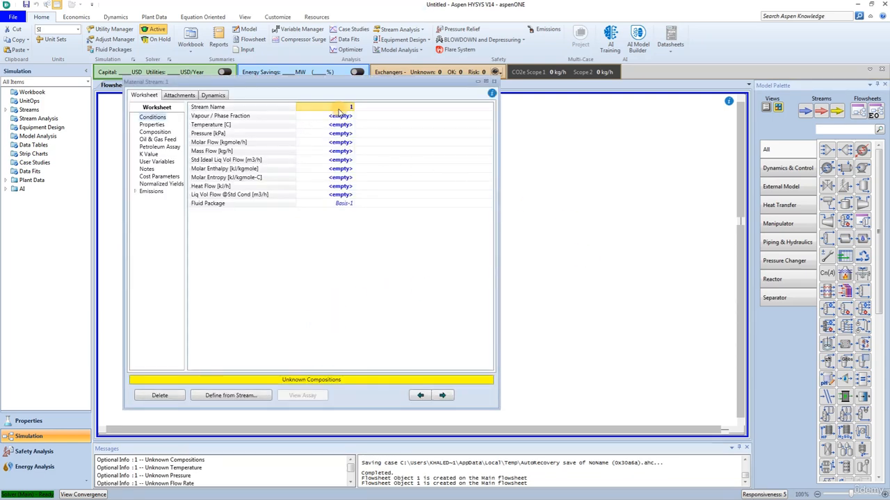
click(342, 107)
text(Wate)
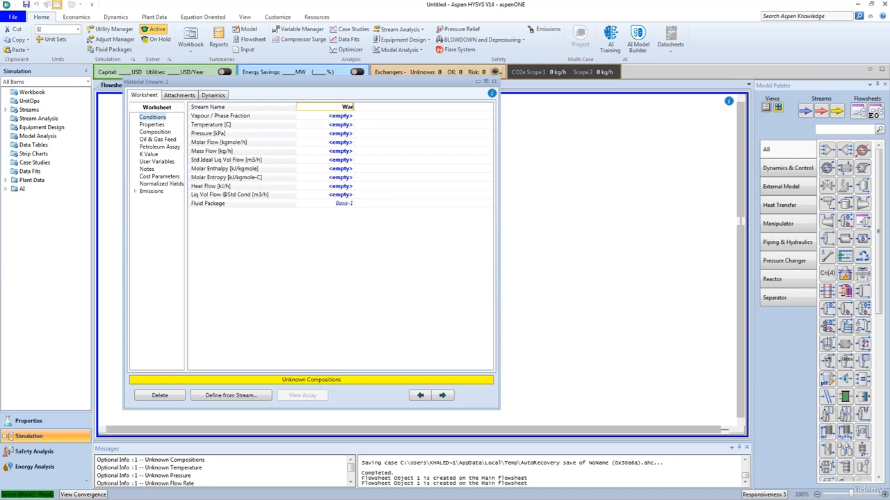
text(r)
key(Return)
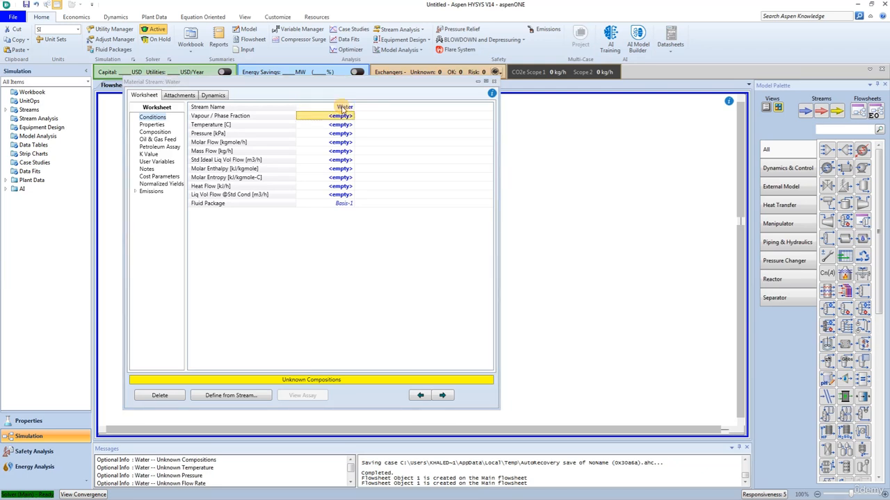
- Set the Water stream's temperature to 15 °C and its mass flow to 21600 kg/h
click(326, 126)
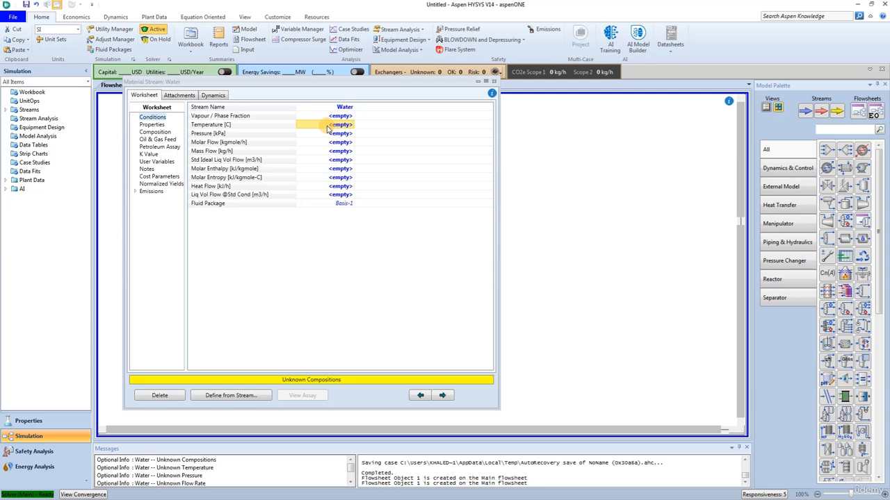
text(15)
key(Return)
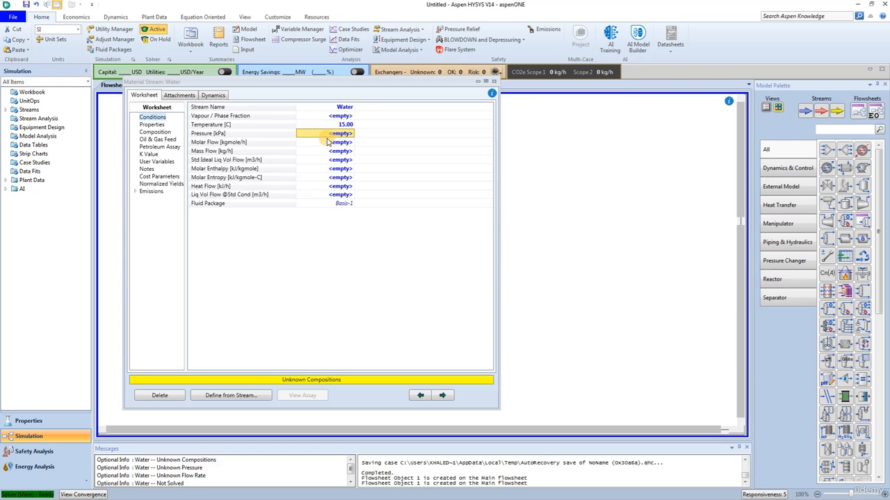
click(323, 151)
text(21600)
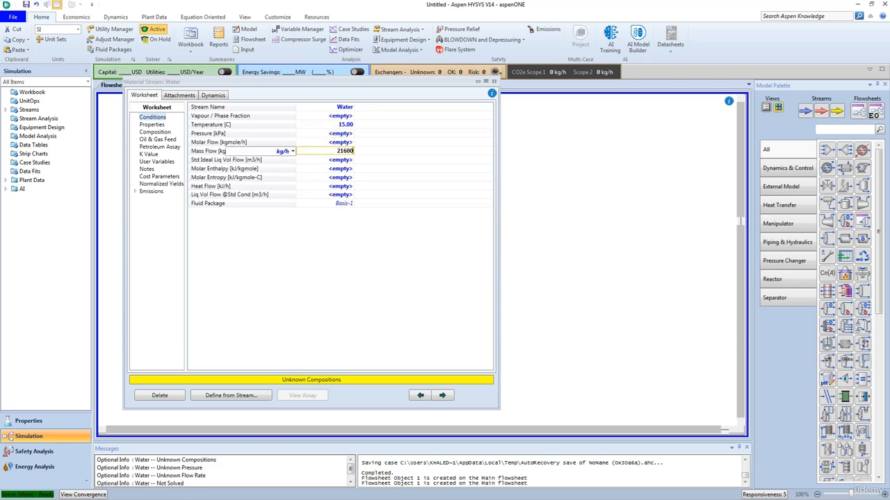
key(Return)
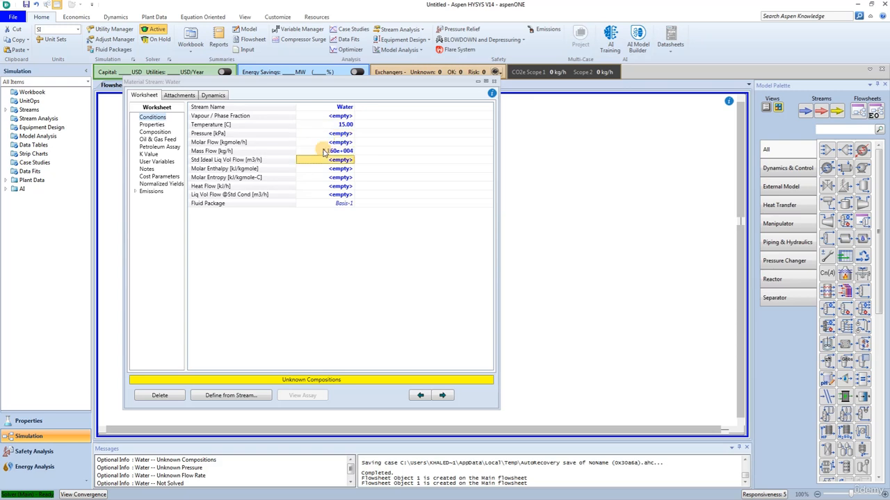
- Define the Water stream's composition as an H2O mole fraction of 1 and close the stream window
click(150, 133)
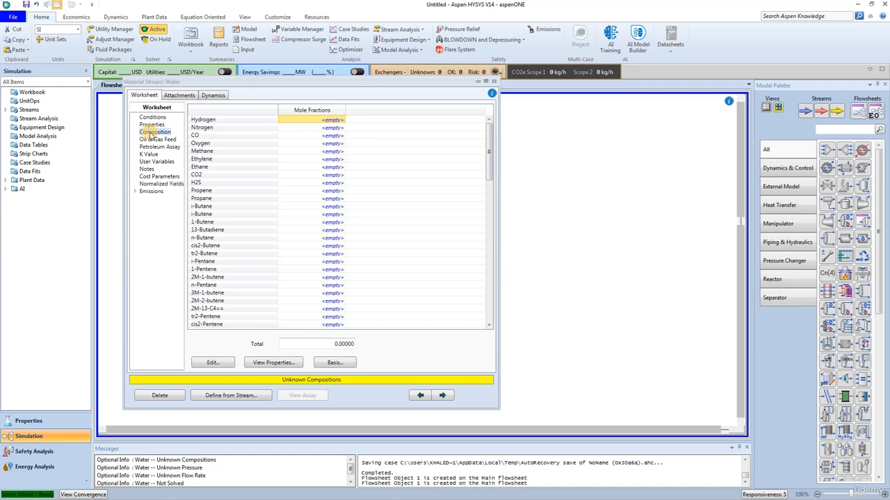
click(212, 362)
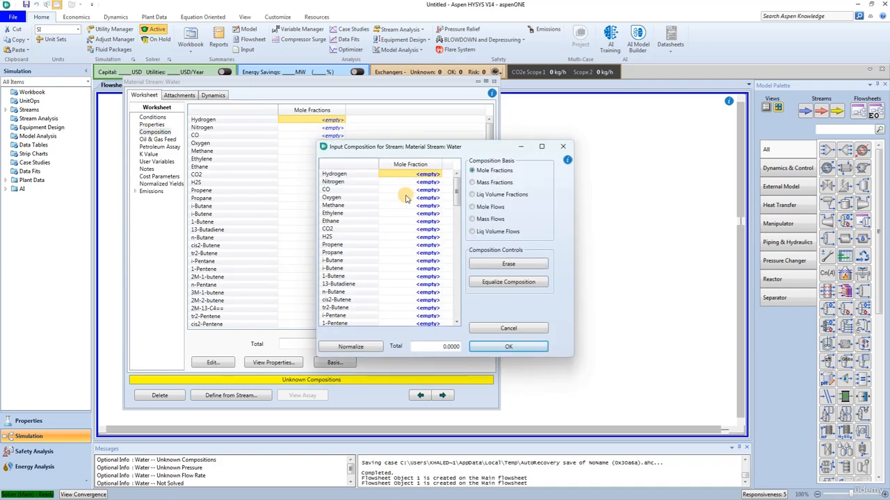
scroll(407, 199, down, 5)
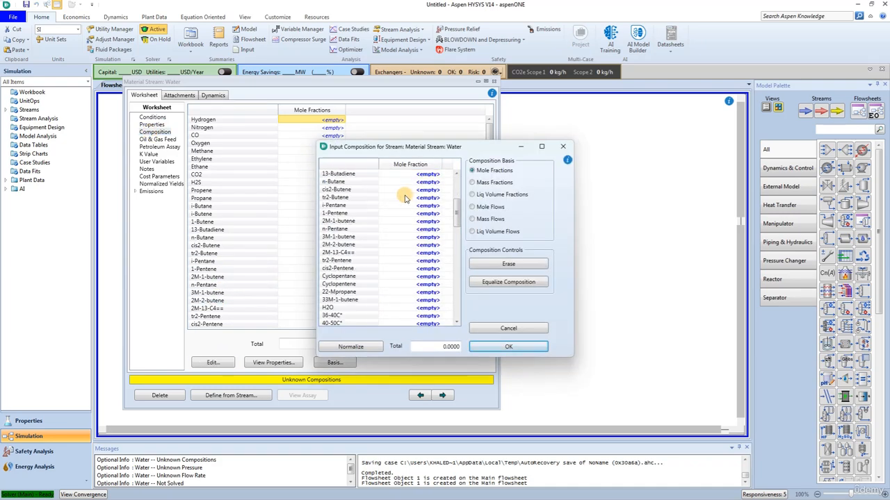
click(414, 307)
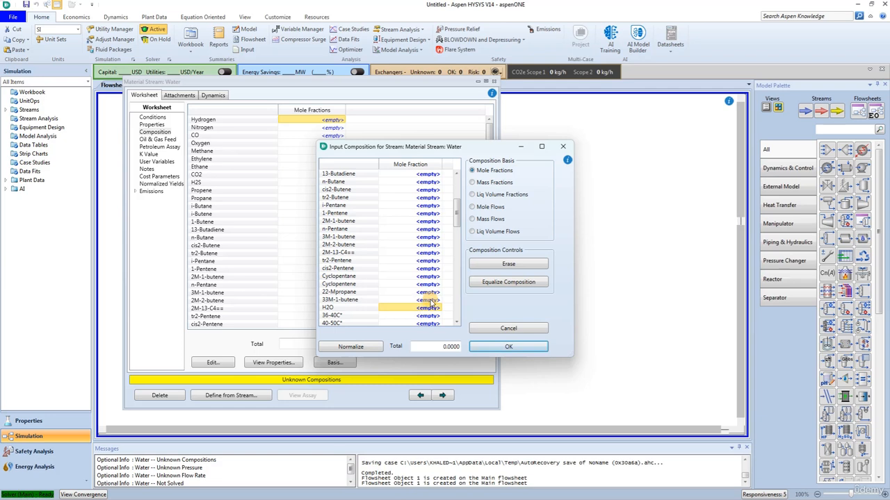
text(1)
key(Return)
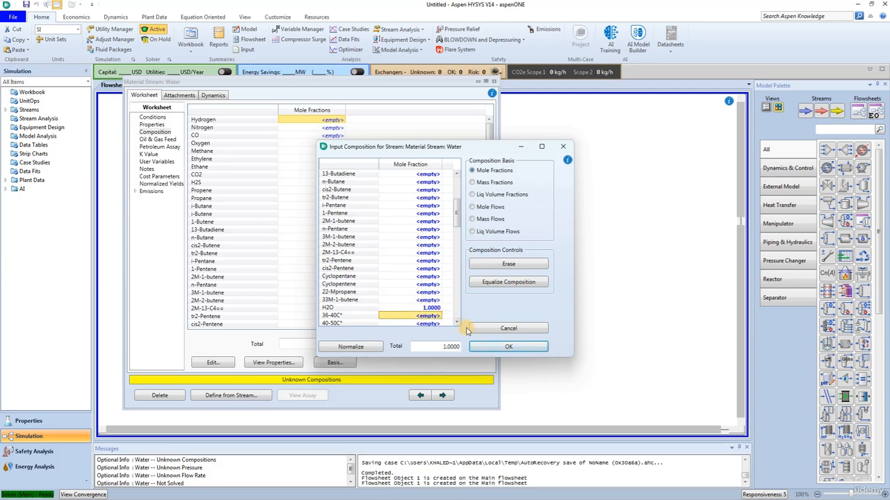
click(487, 346)
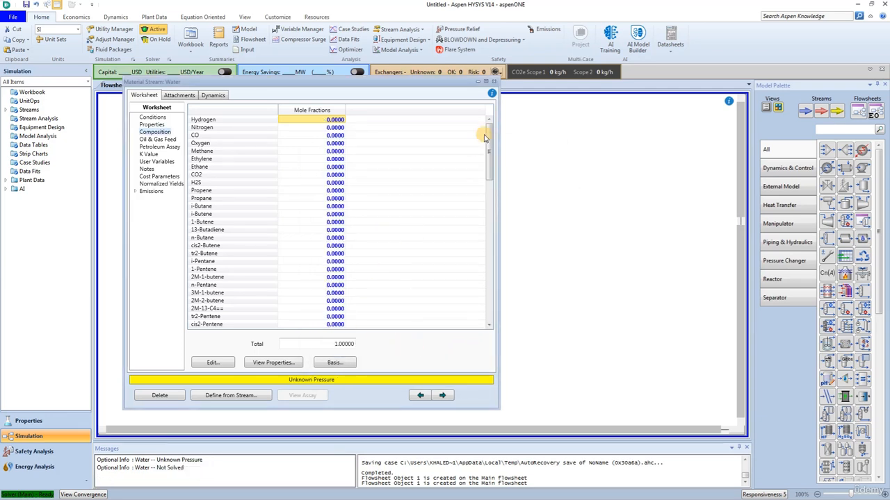
click(493, 82)
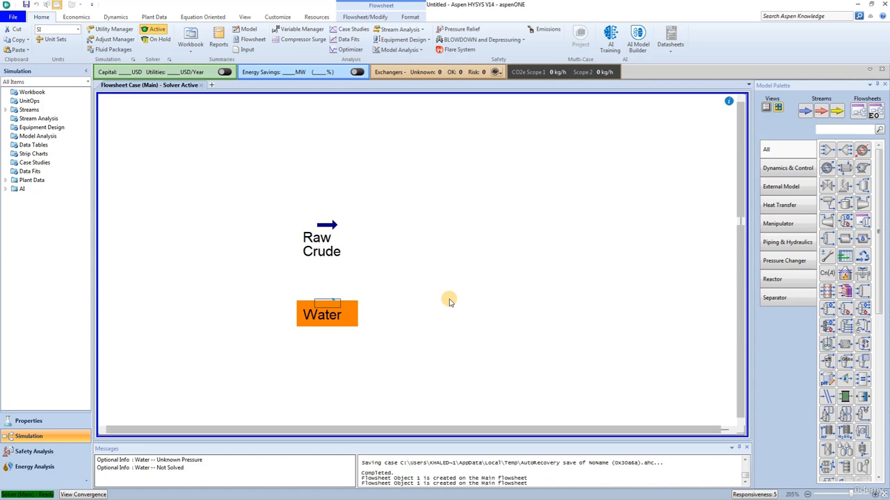
- Place a mixer beside the Raw Crude and Water streams on the flowsheet and name it Mixer
click(826, 150)
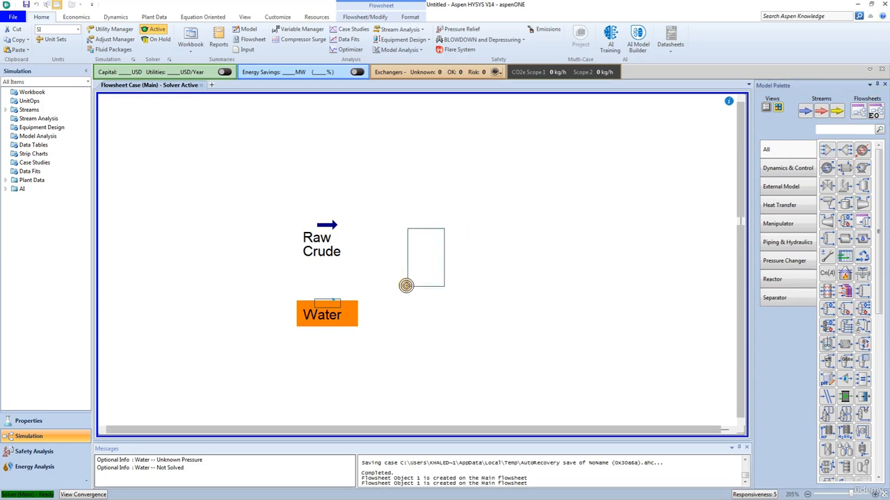
click(388, 297)
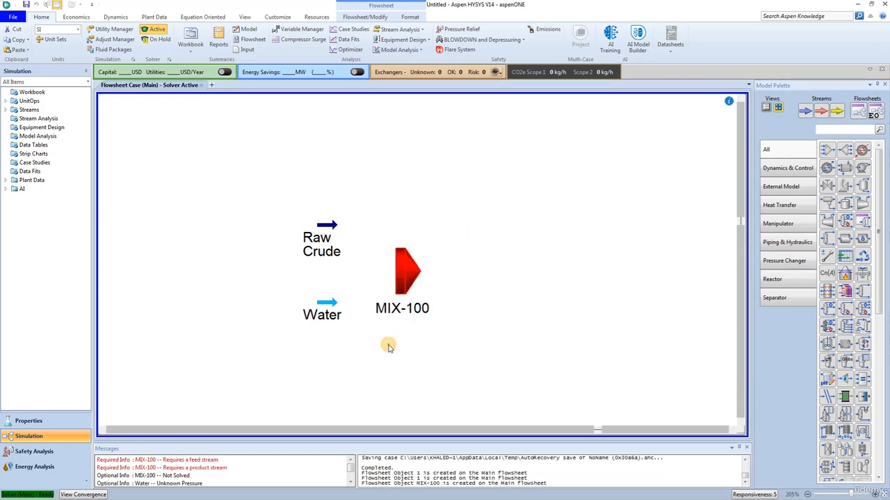
double_click(406, 265)
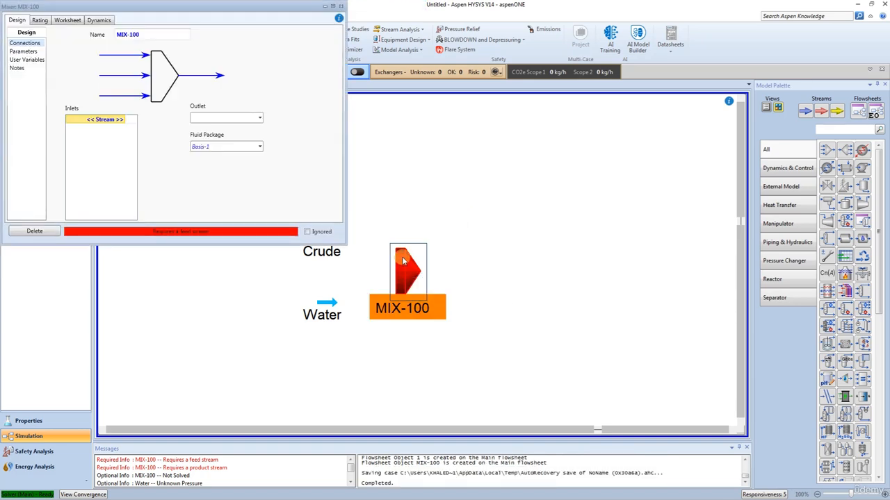
double_click(142, 33)
text(M)
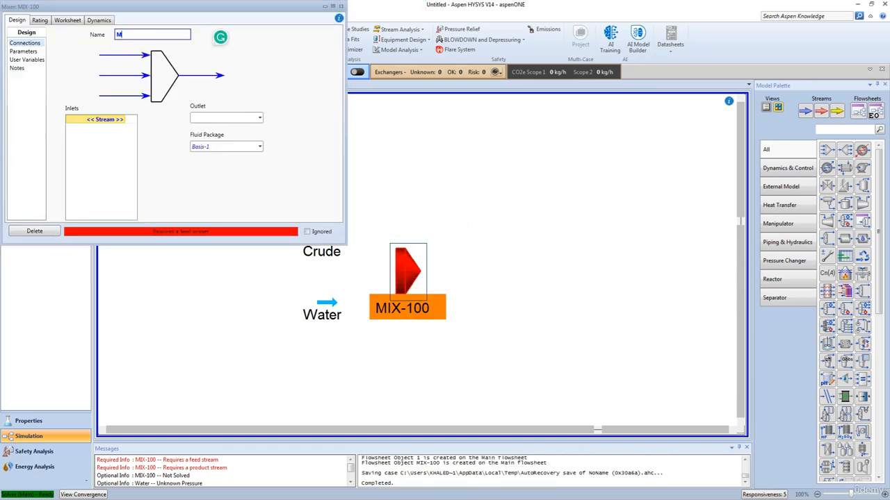
text(ixer)
key(Return)
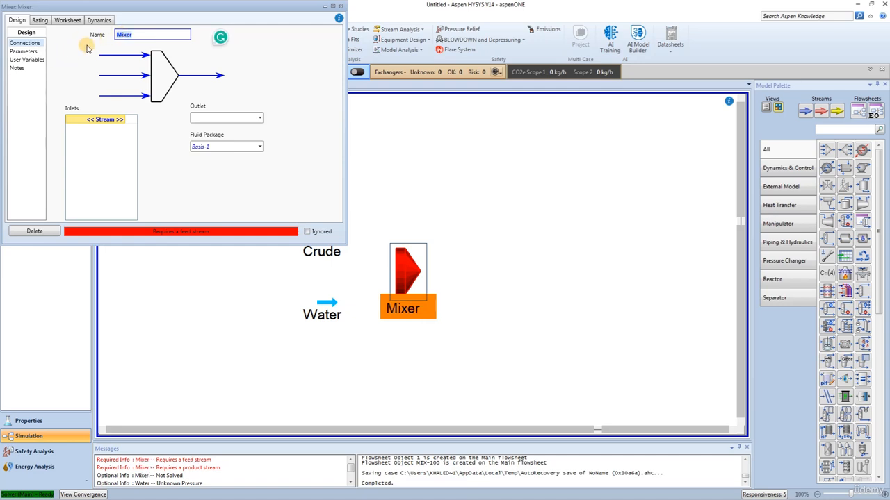
- Connect Raw Crude and Water as the mixer's inlets and create an outlet stream named To Heater
click(119, 118)
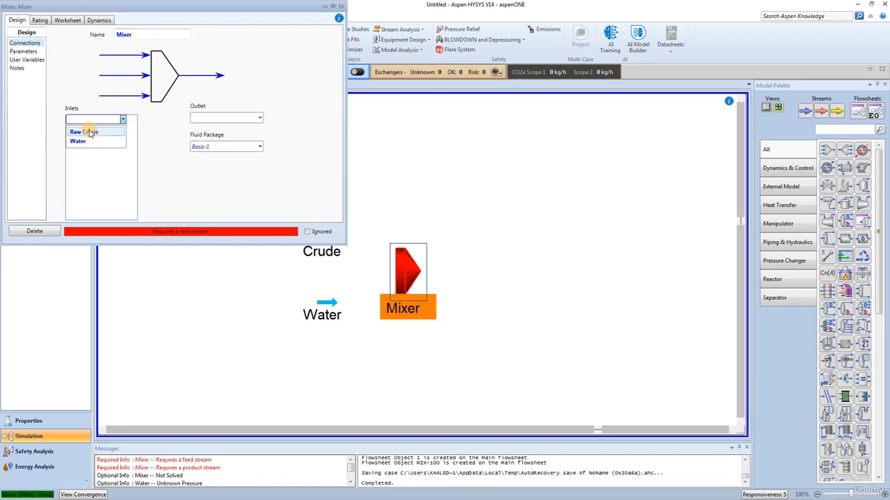
click(88, 132)
click(122, 127)
click(95, 144)
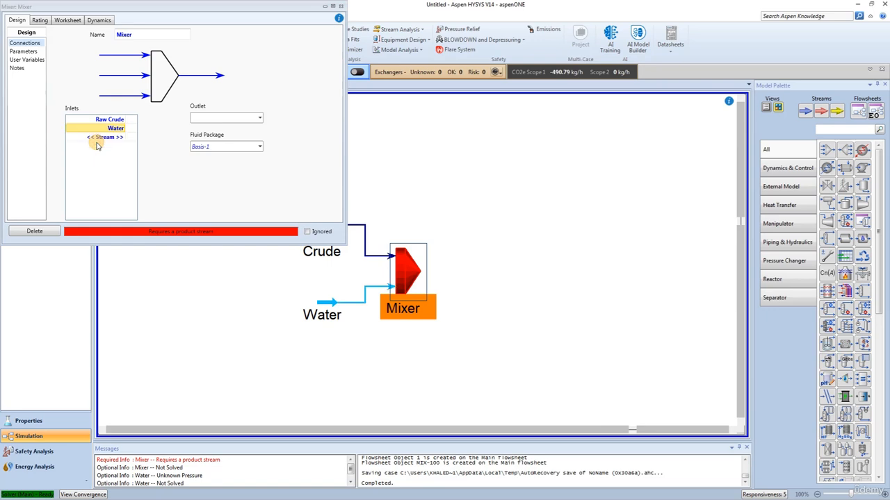
click(231, 118)
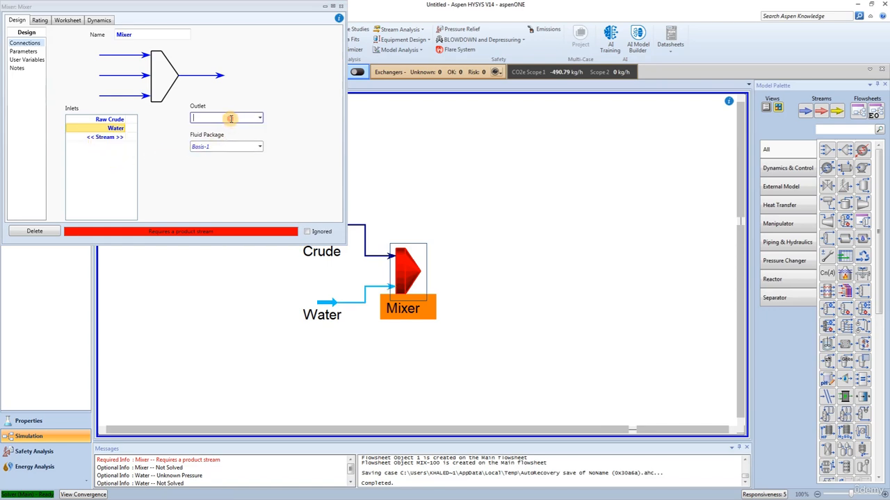
text(To Heater)
key(Return)
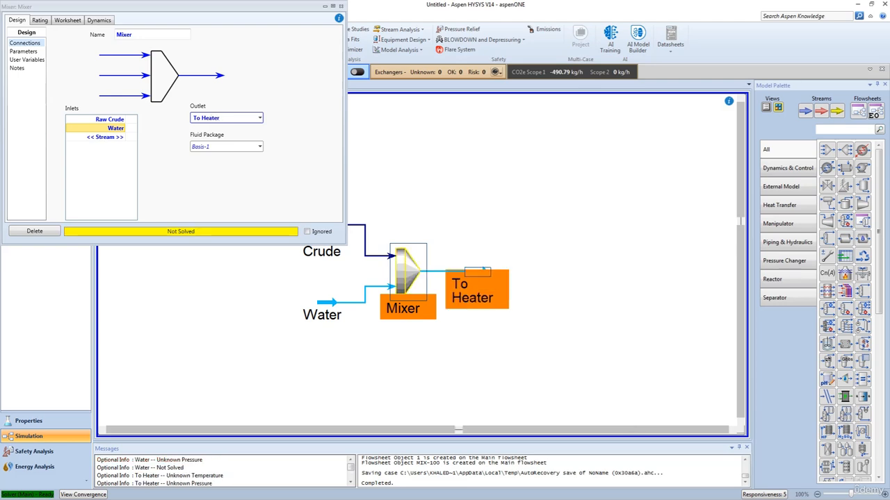
- Set the mixer's automatic pressure assignment to Equalize All and close its window
click(28, 53)
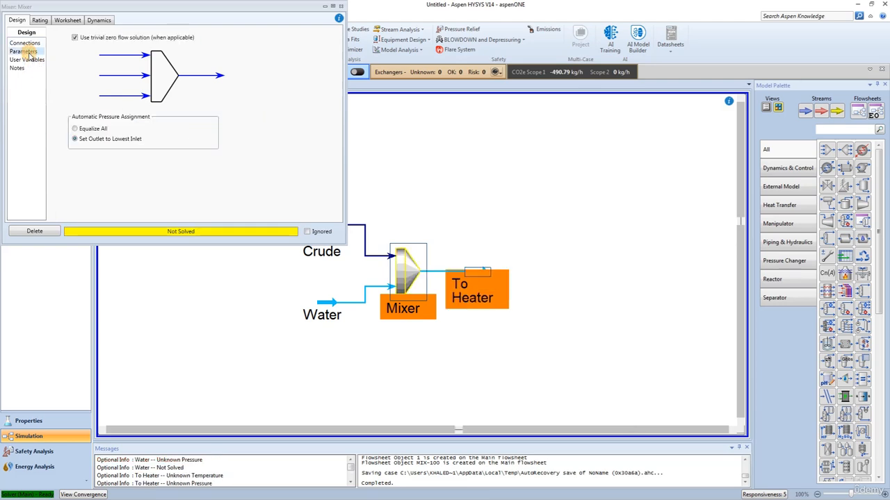
click(89, 130)
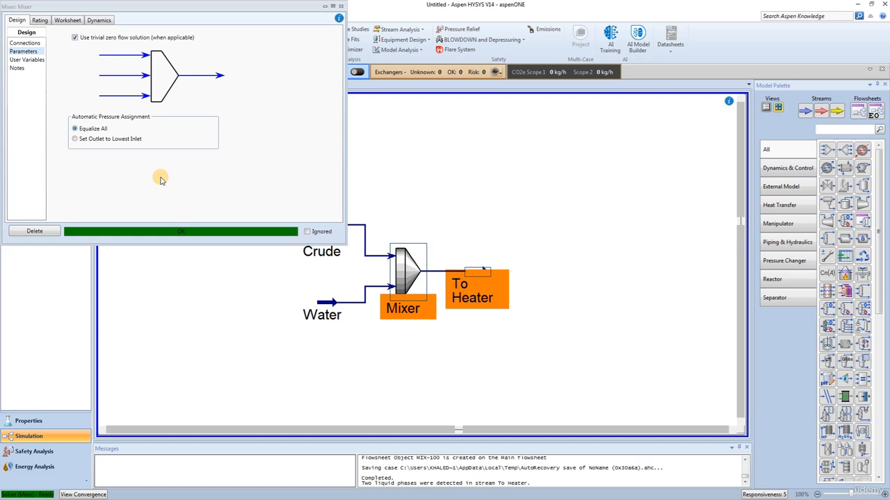
click(340, 7)
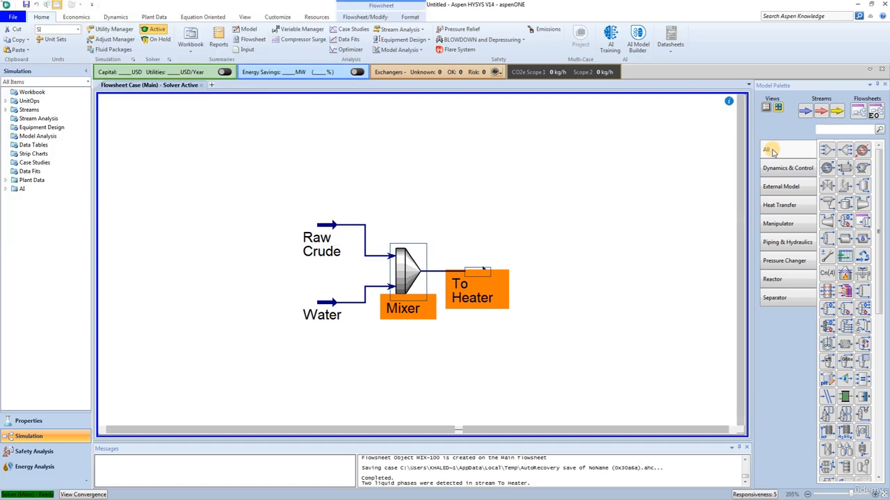
- Place a heater after the To Heater stream on the flowsheet and name it Simple Heater 1
click(861, 151)
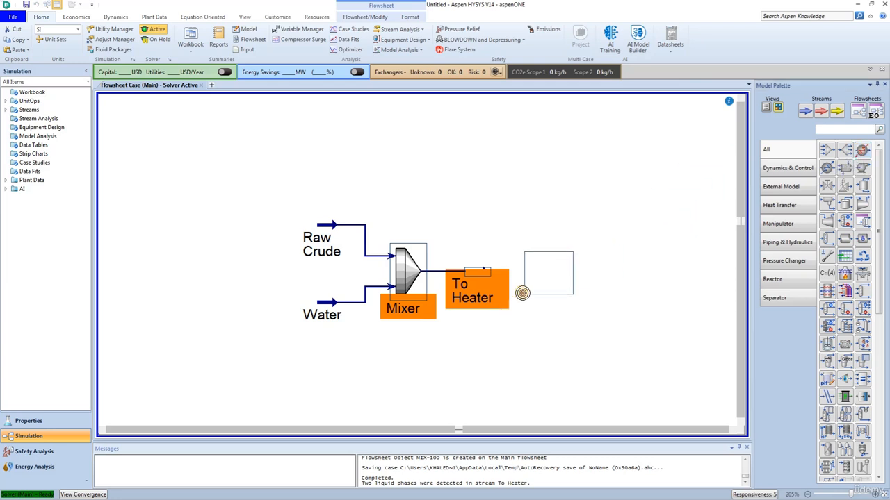
click(522, 293)
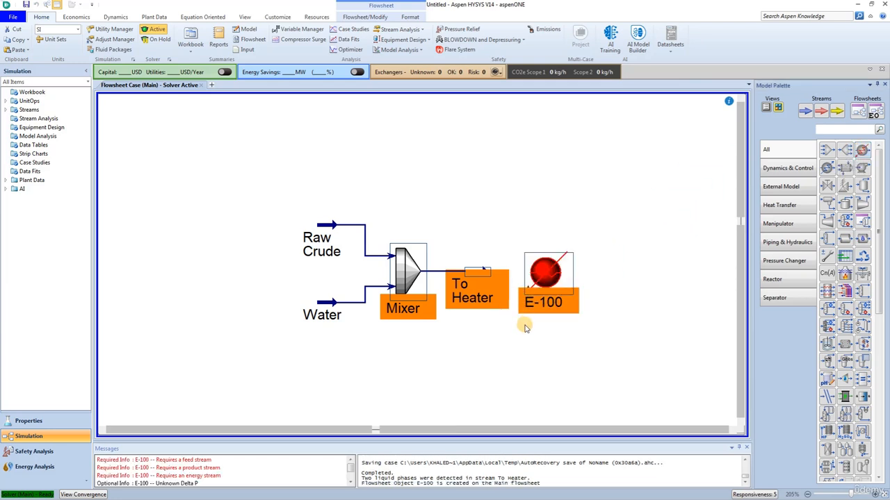
double_click(545, 277)
click(190, 118)
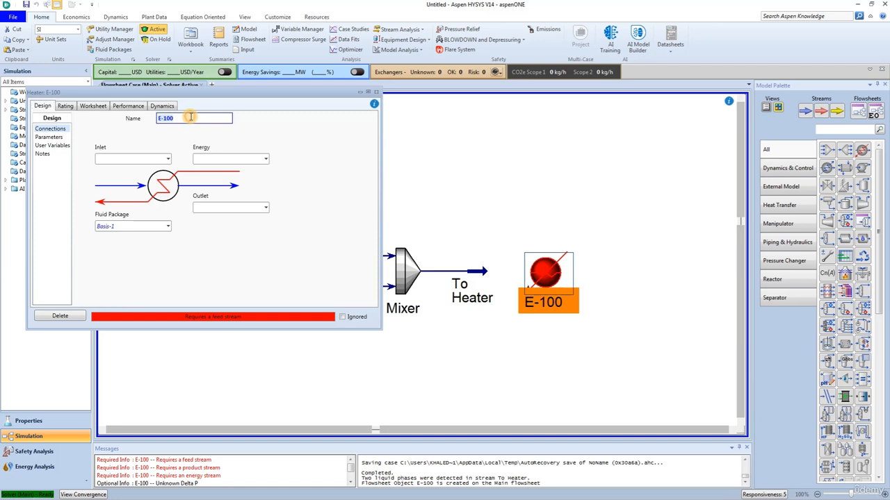
text(S)
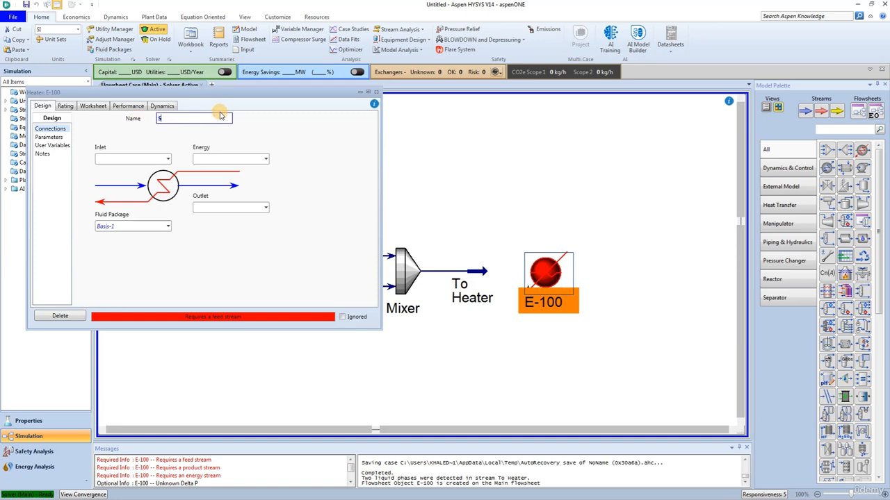
text(imple Heater 1)
key(Return)
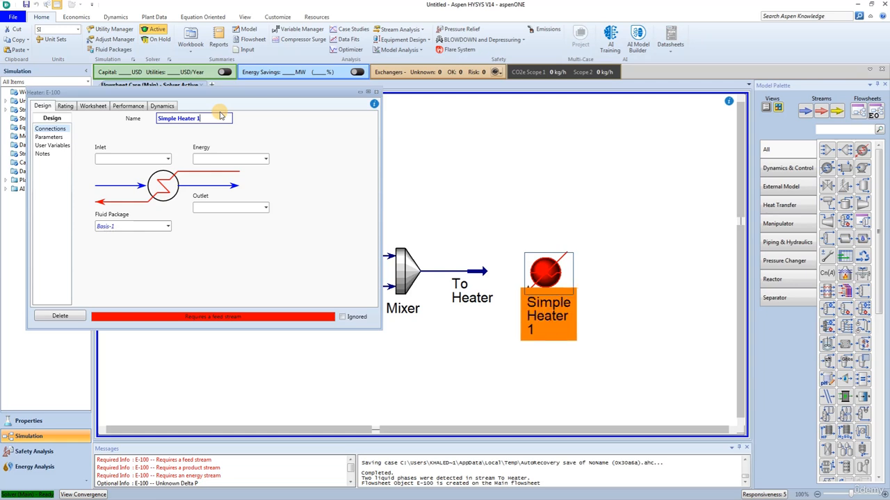
- Connect To Heater as the inlet of Simple Heater 1 and create an energy stream named H1-Q
click(169, 159)
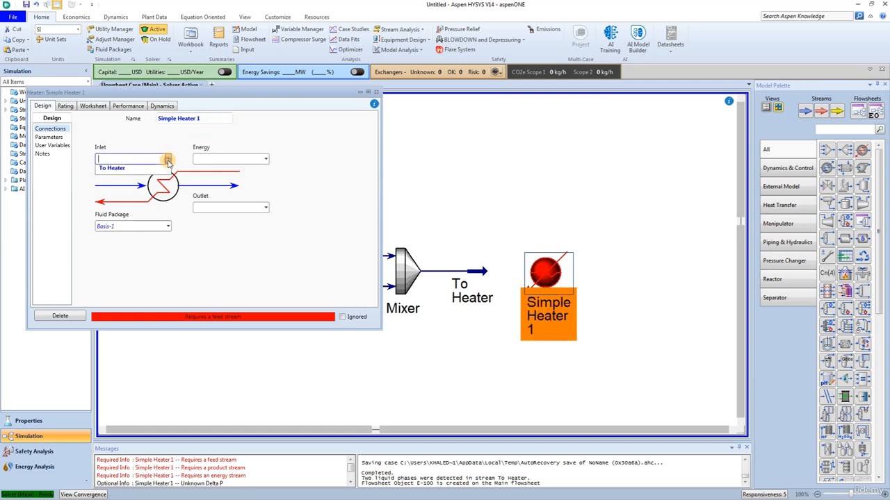
click(142, 172)
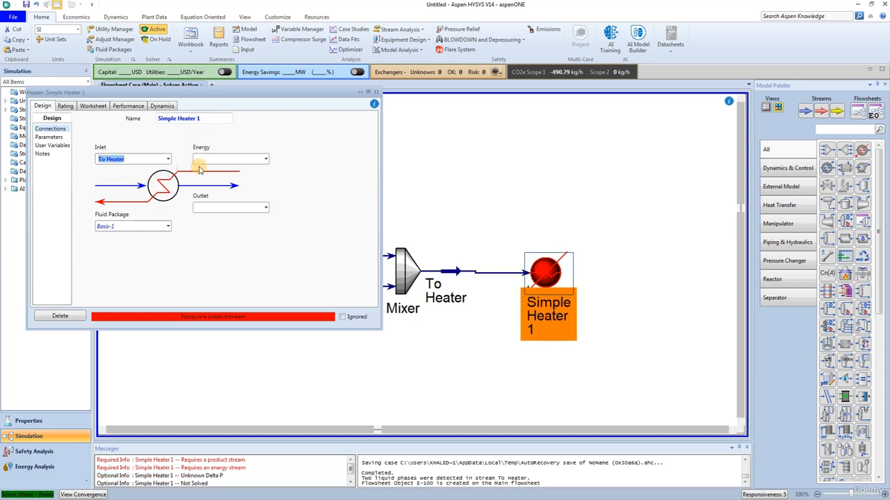
click(228, 160)
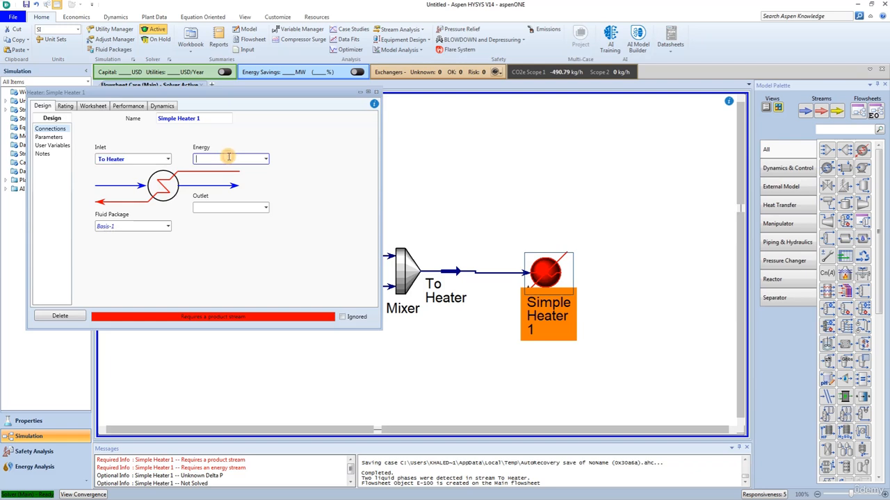
text(H1-Q)
key(Return)
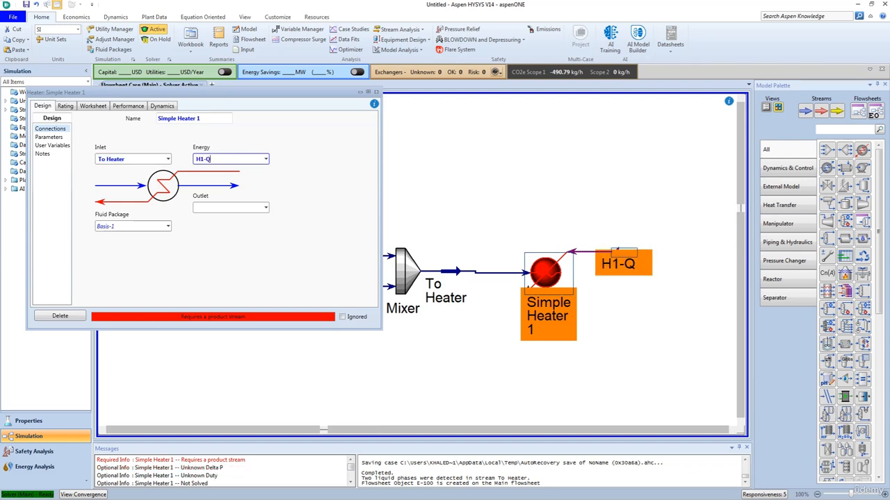
- Create an outlet stream named To Heat Exchanger for Simple Heater 1
click(212, 207)
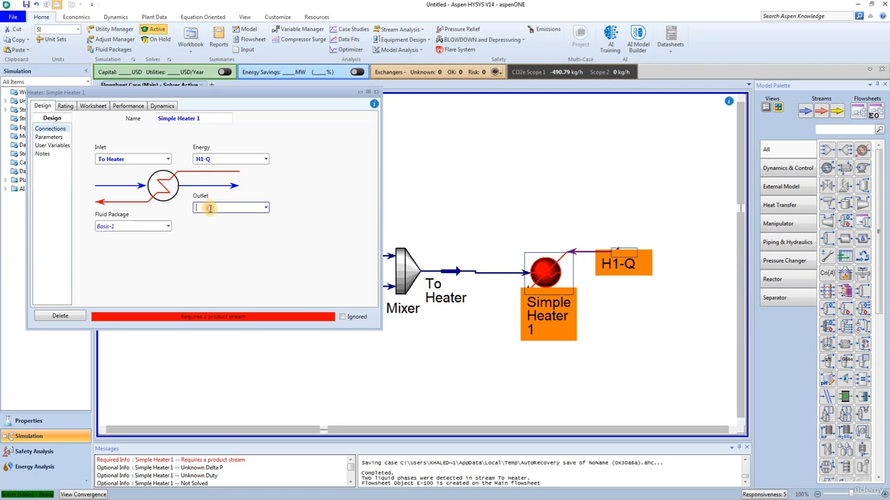
text(To Heat Exch)
key(BackSpace)
key(BackSpace)
text(hanger)
key(Return)
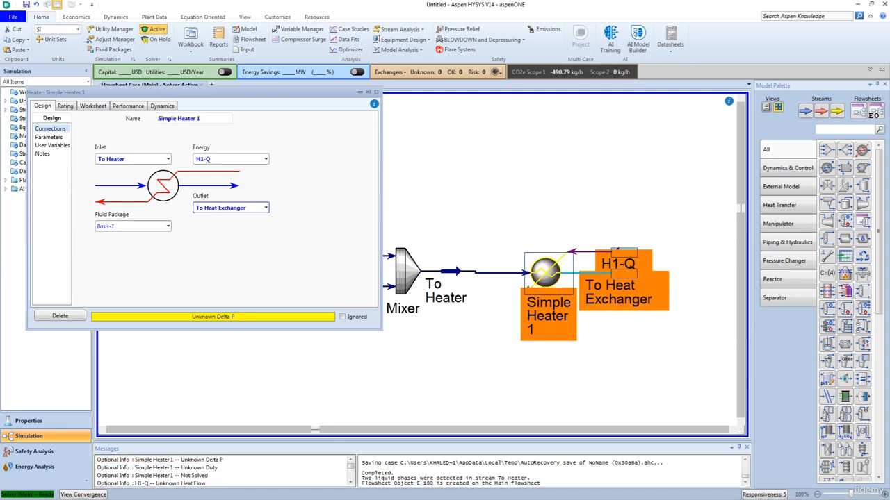
- Set the pressure drop of Simple Heater 1 to 50 kPa
click(43, 137)
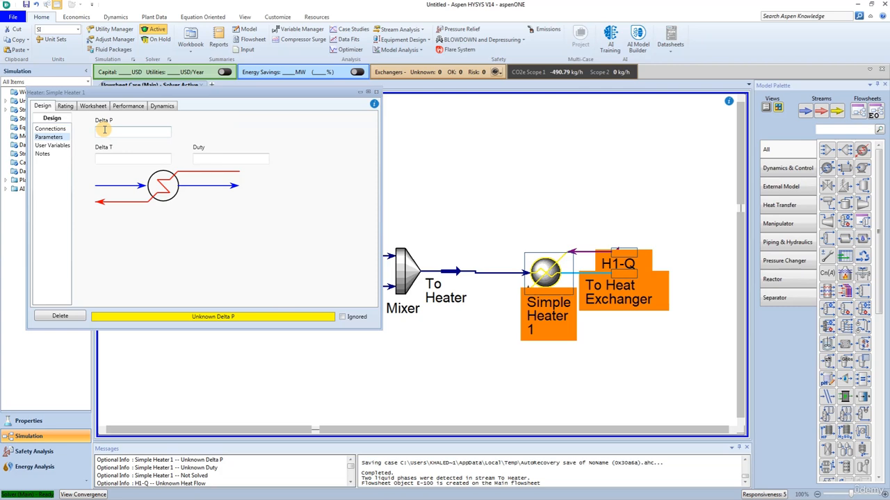
click(104, 130)
text(50)
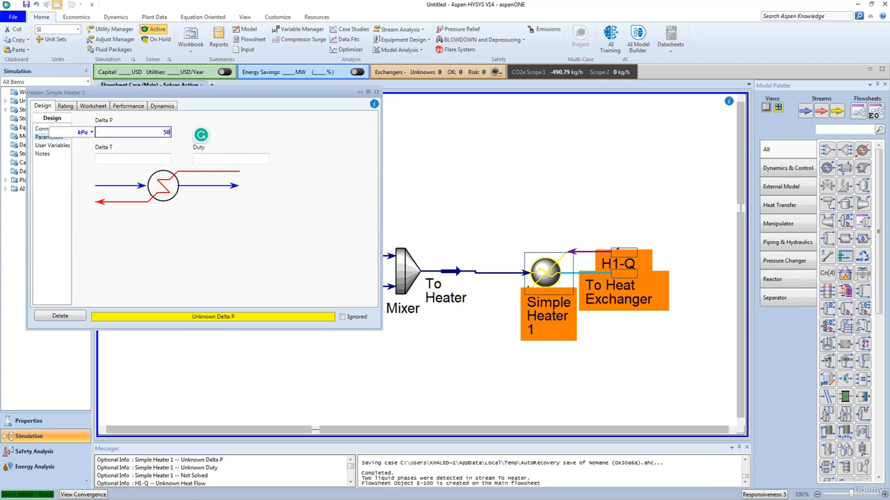
key(Return)
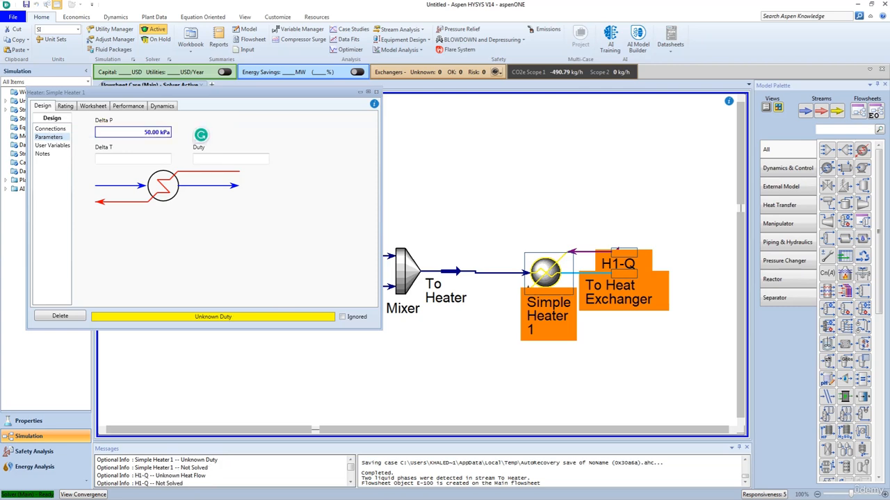
- Set the temperature of the To Heat Exchanger stream to 65 °C and close the heater's window
click(91, 107)
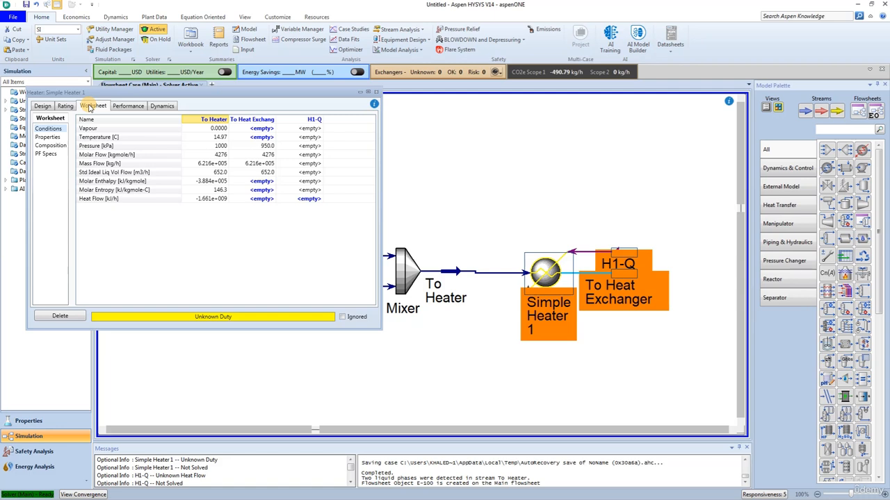
click(261, 138)
text(65)
key(Return)
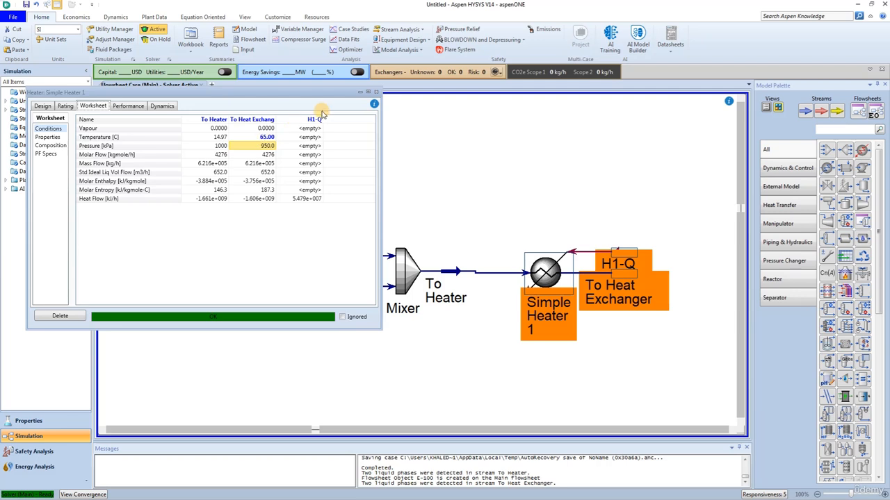
click(376, 92)
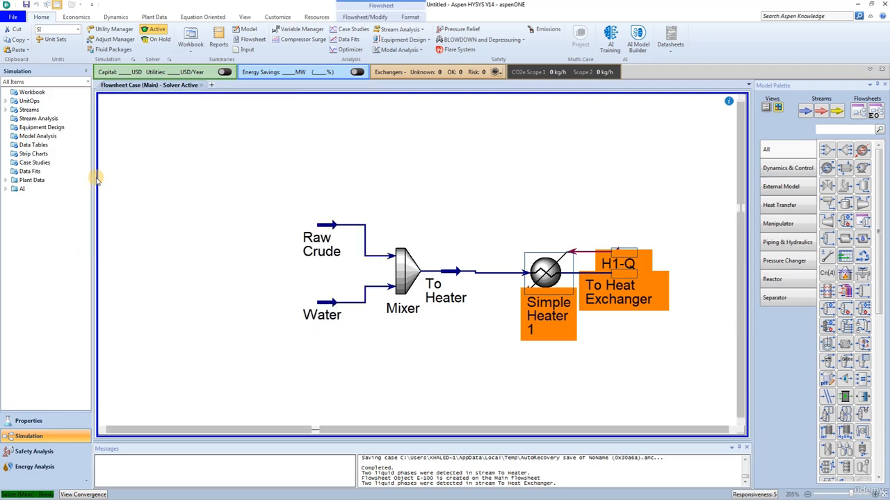
- Place a new material stream on the flowsheet above the heater outlet and name it Hot Pumparound
click(804, 111)
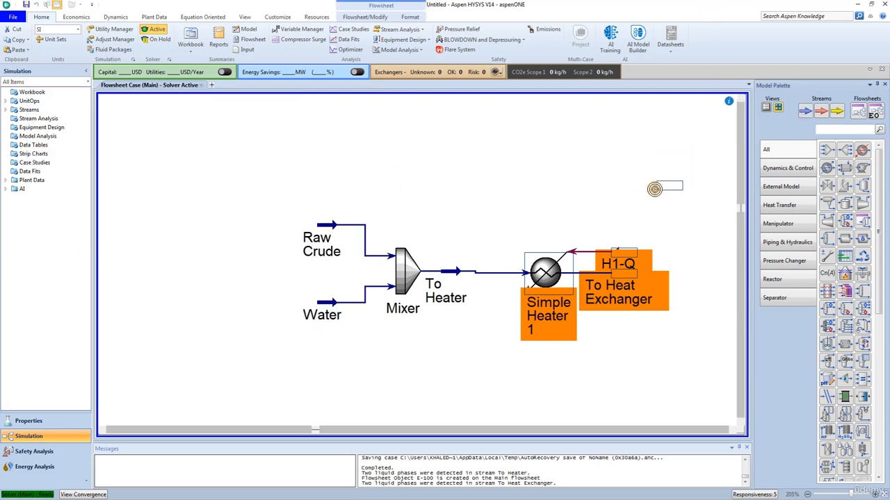
click(656, 189)
scroll(609, 199, down, 5)
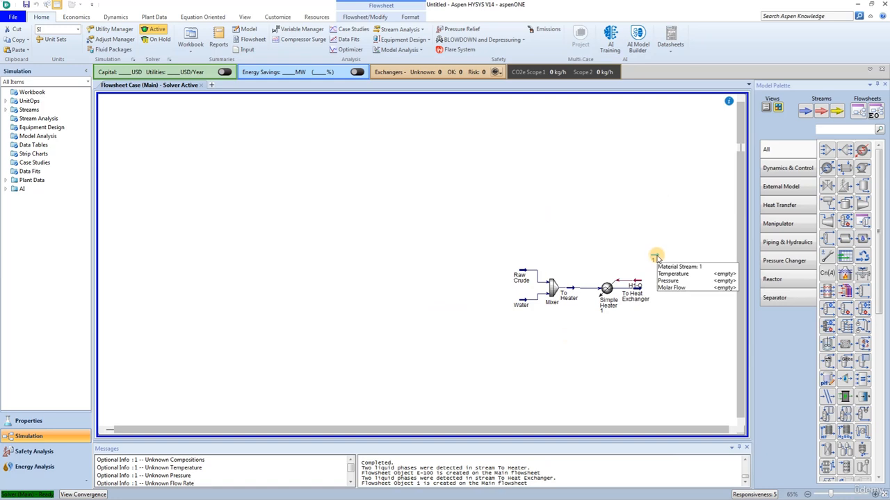
double_click(654, 257)
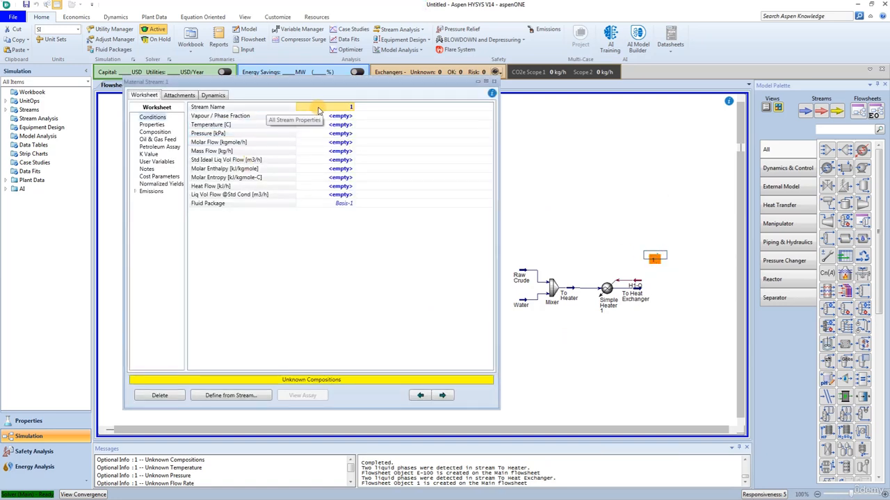
click(318, 111)
text(H)
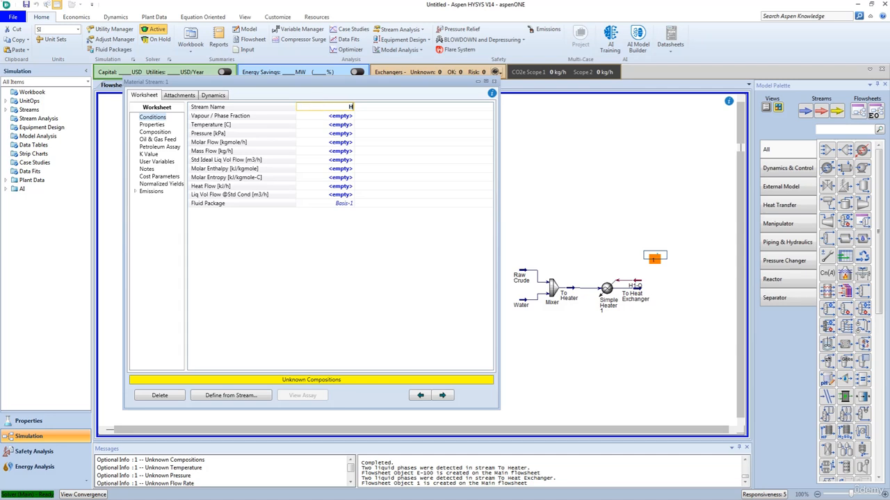
text(ot Pumparound)
key(Return)
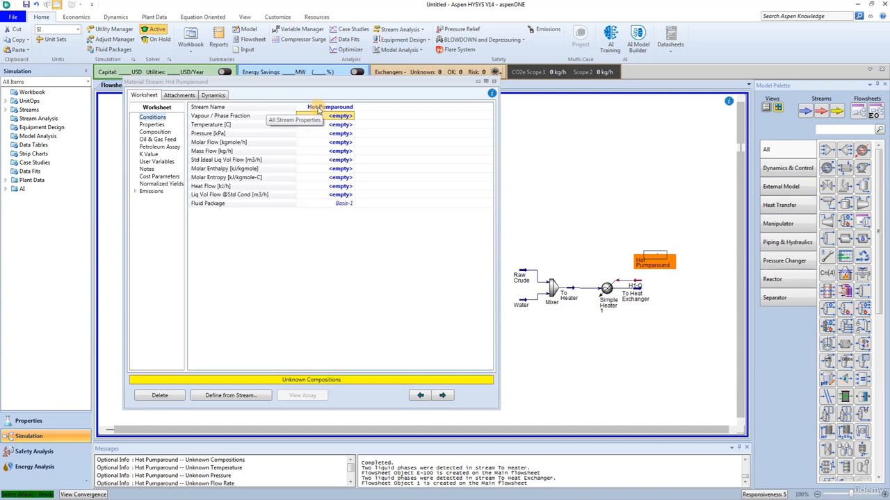
- Define Hot Pumparound from the Raw Crude stream, copying only the composition
click(235, 399)
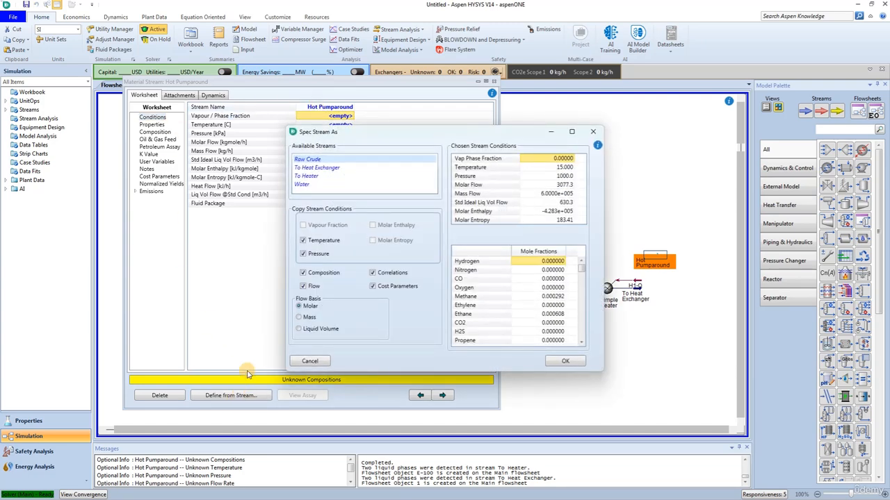
click(309, 160)
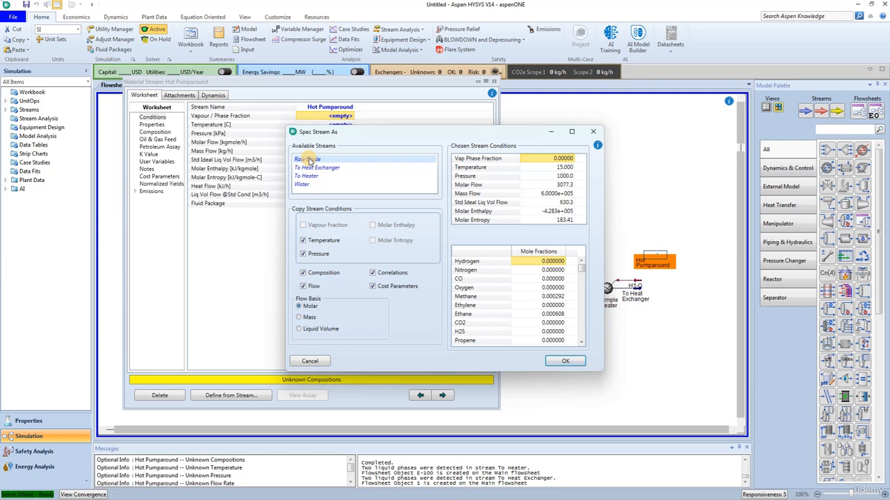
click(303, 240)
click(303, 254)
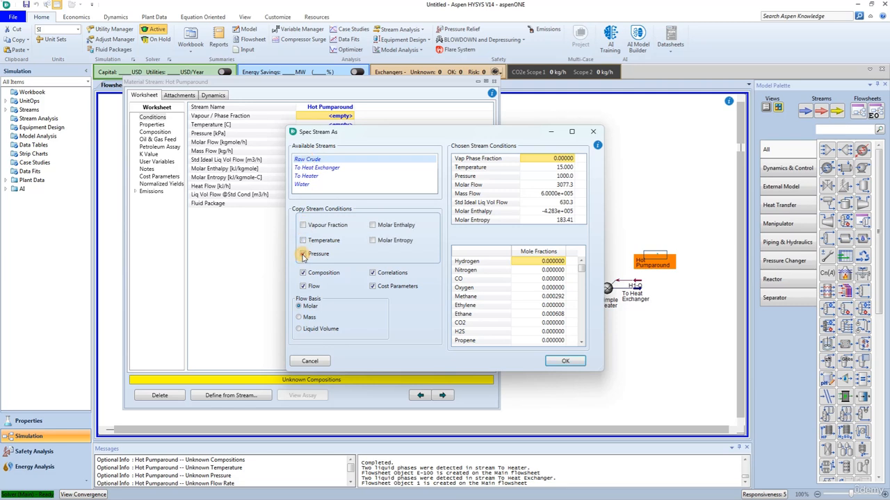
click(303, 287)
click(373, 273)
click(372, 286)
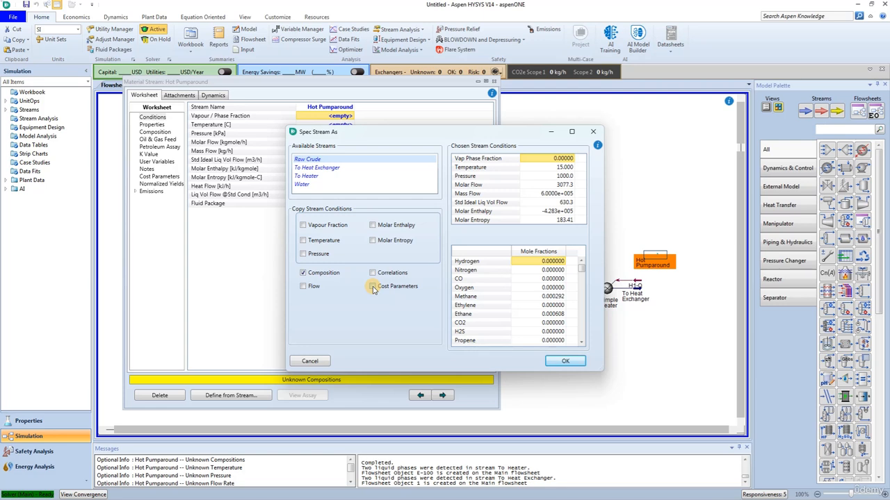
click(565, 361)
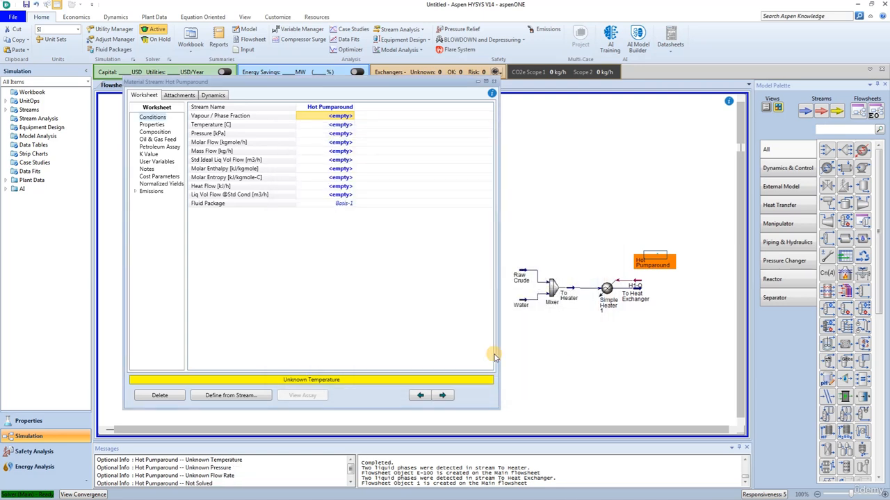
- Set the Hot Pumparound temperature to 180 °C and its pressure to 200 kPa
click(336, 125)
text(180)
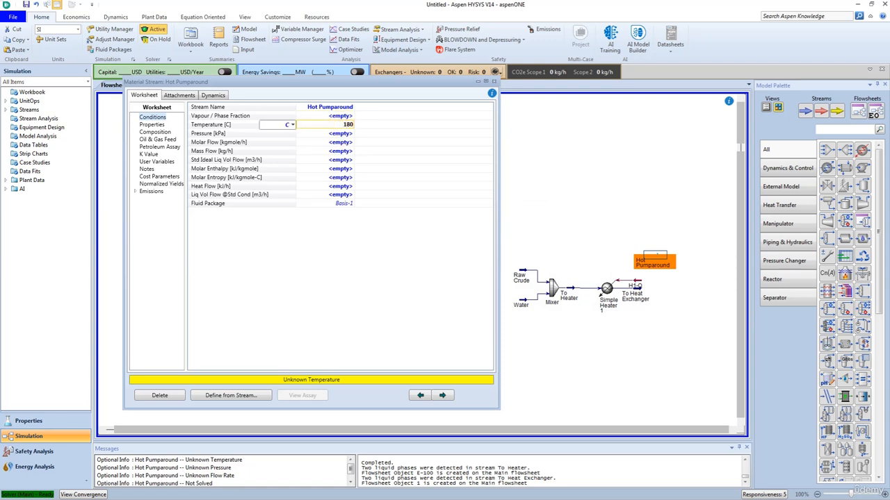
key(Return)
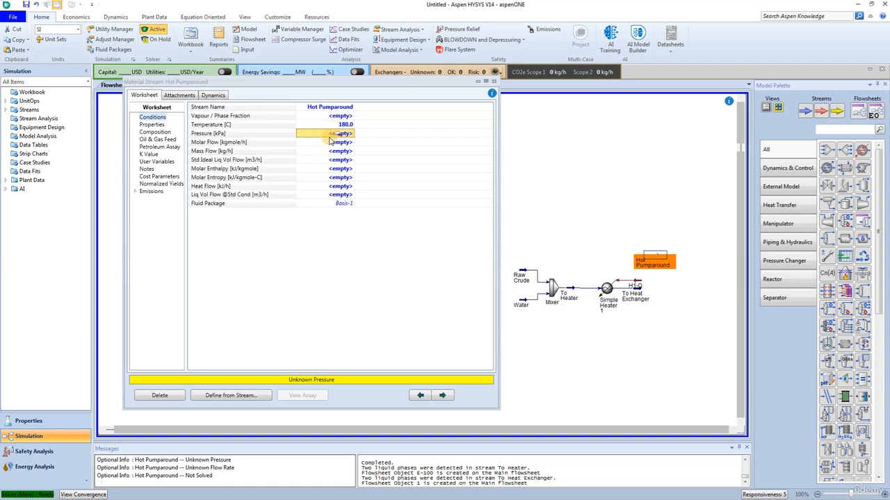
text(200)
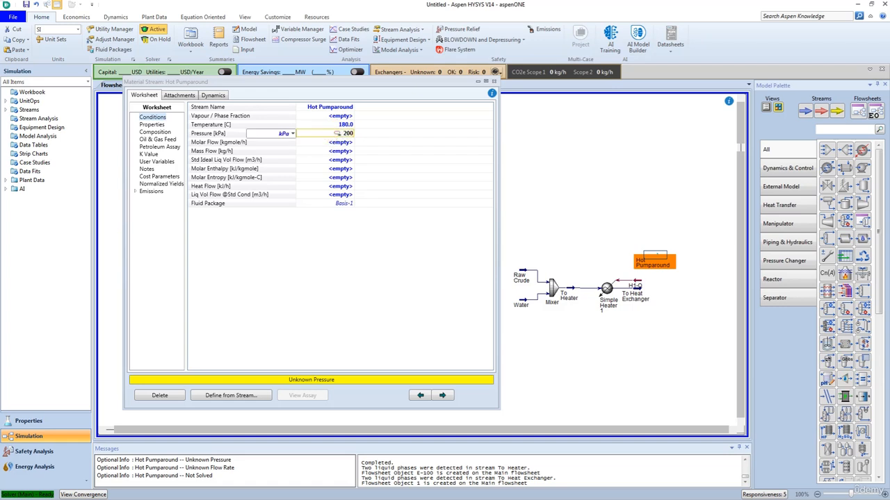
key(Return)
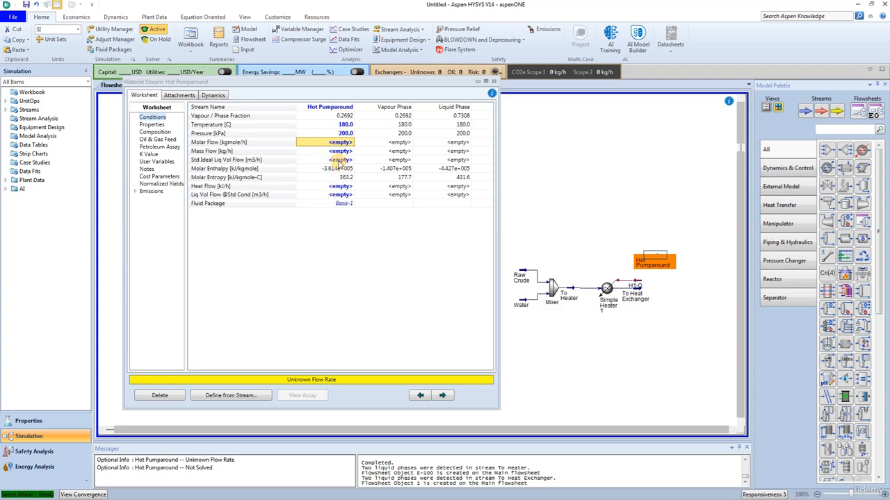
- Set the Hot Pumparound standard ideal liquid volume flow to 175 m3/h and close the stream's window
click(339, 160)
text(175)
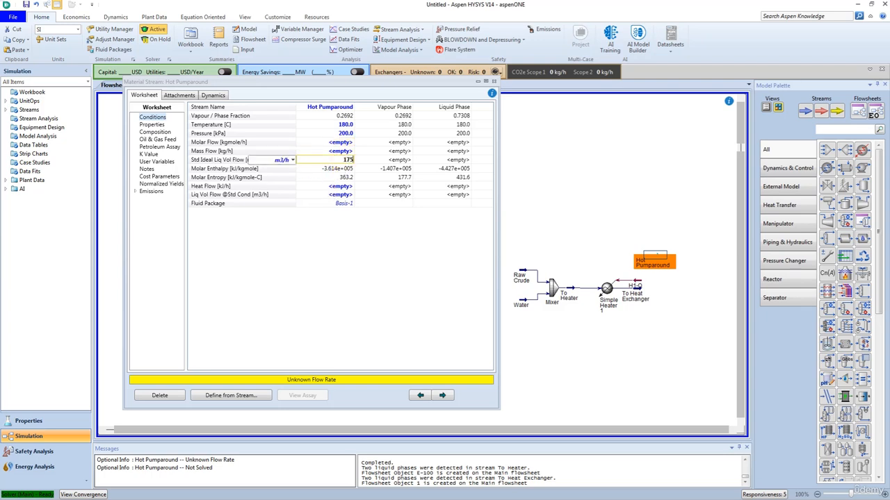
key(Return)
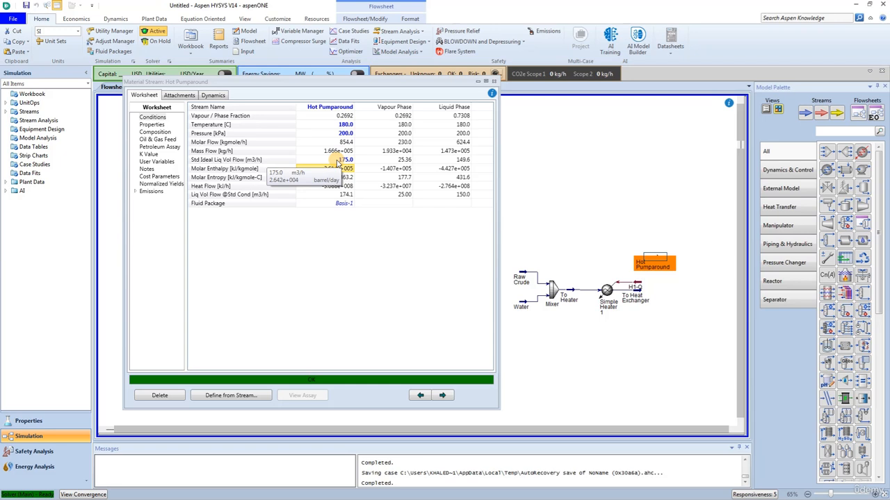
click(493, 81)
- Place a heat exchanger beside the To Heat Exchanger stream and name it Heat Exchanger
drag(844, 170, 665, 290)
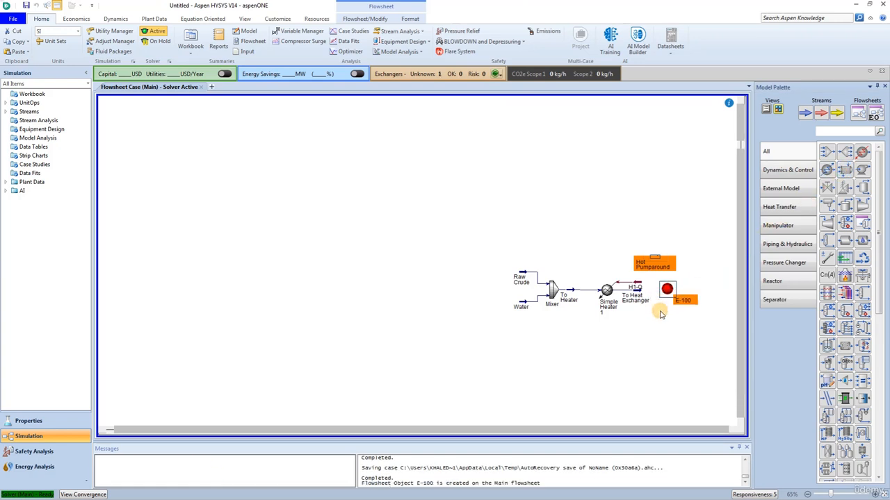
double_click(665, 288)
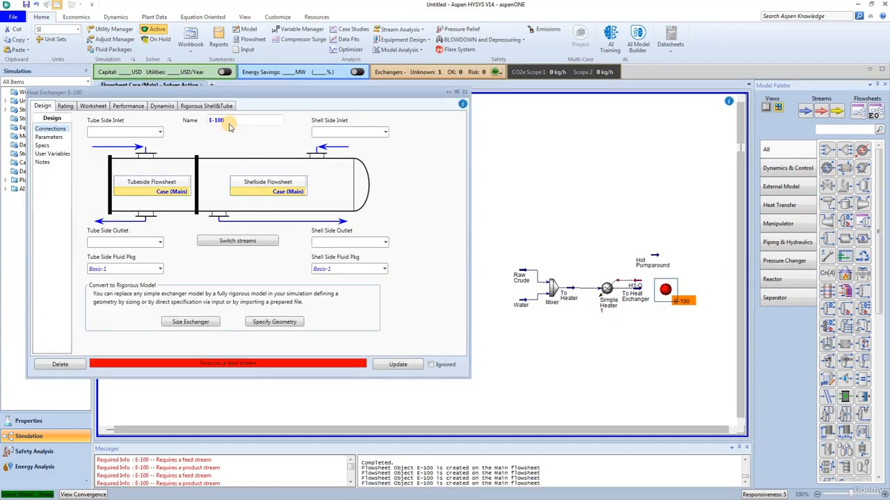
click(230, 121)
text(H)
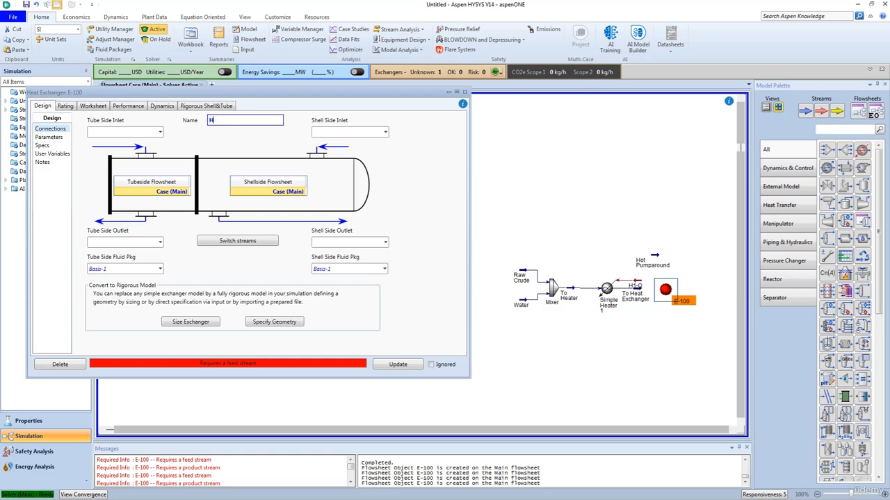
text(eat Exchanger)
key(Return)
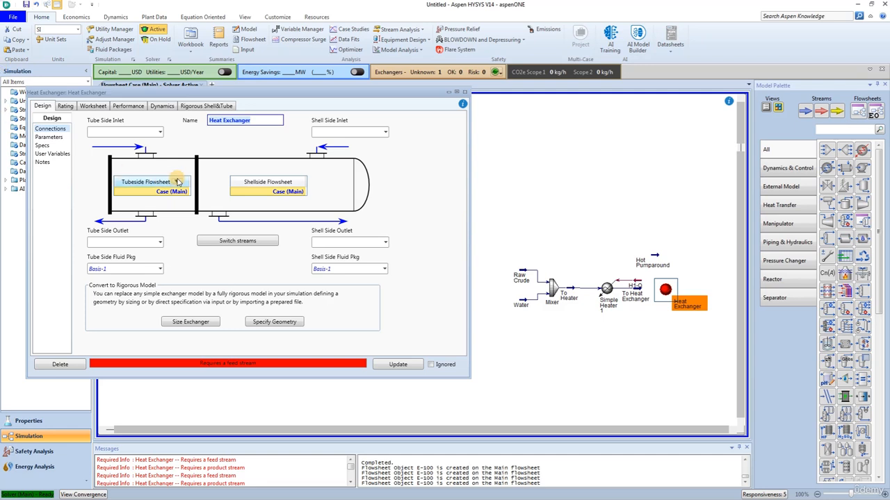
- Connect To Heat Exchanger as the exchanger's tube side inlet and Hot Pumparound as its shell side inlet
click(160, 132)
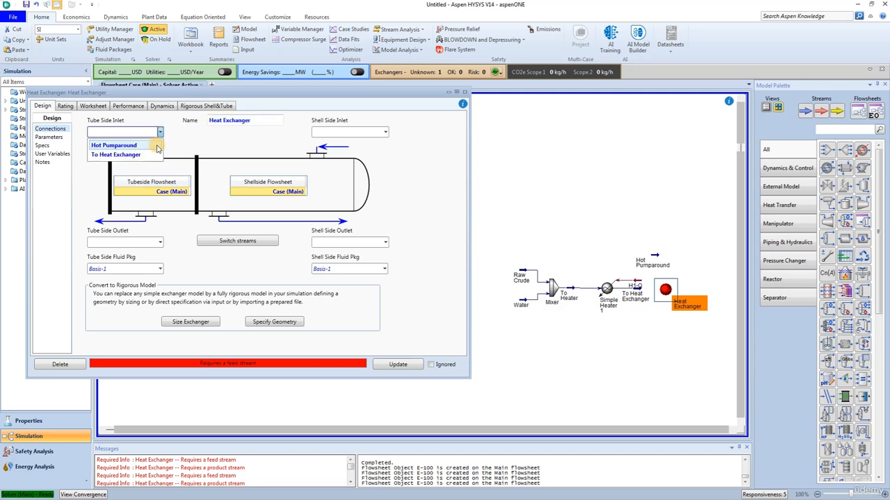
click(156, 154)
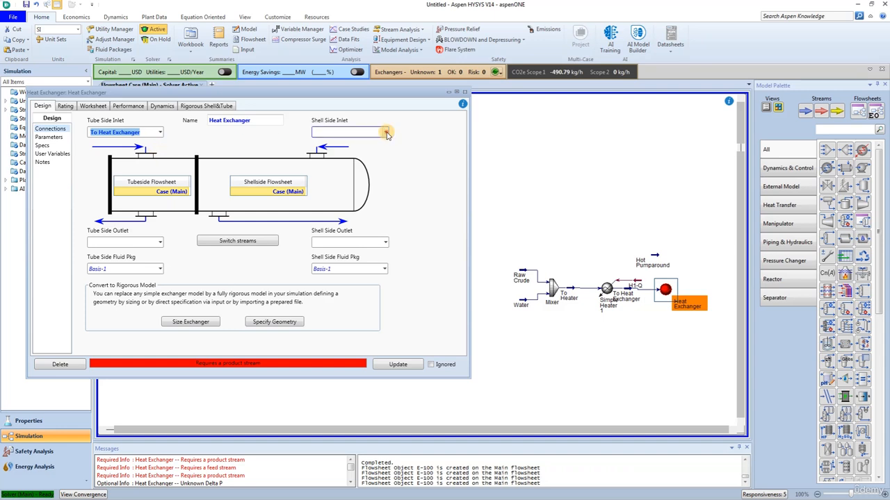
click(385, 132)
click(370, 146)
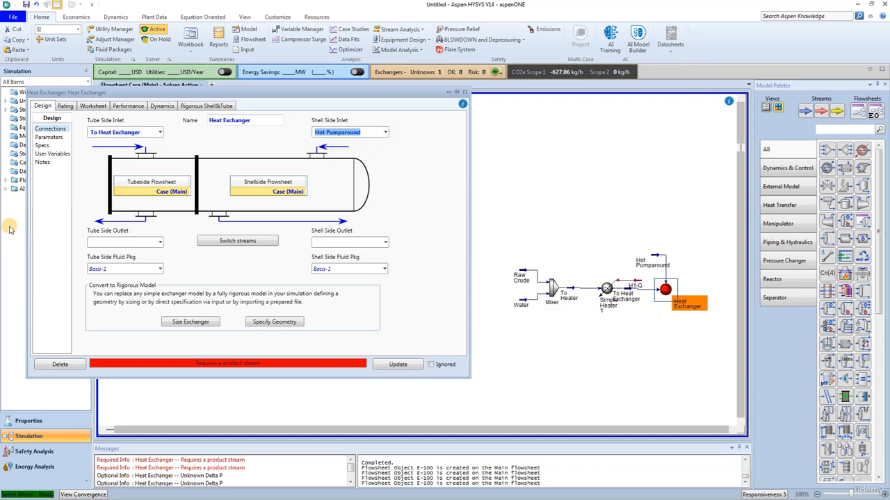
- Create the exchanger's outlet streams: To Desalter on the tube side and Cold Pumparound on the shell side
click(130, 242)
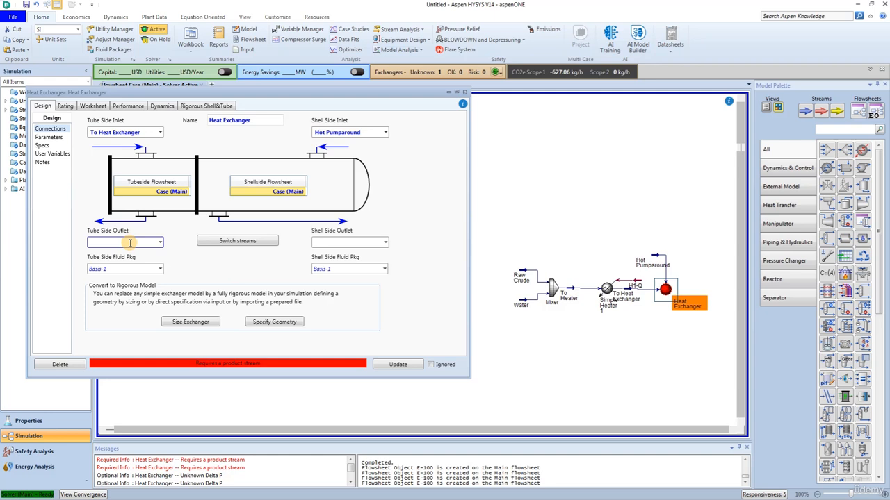
text(To Desalter)
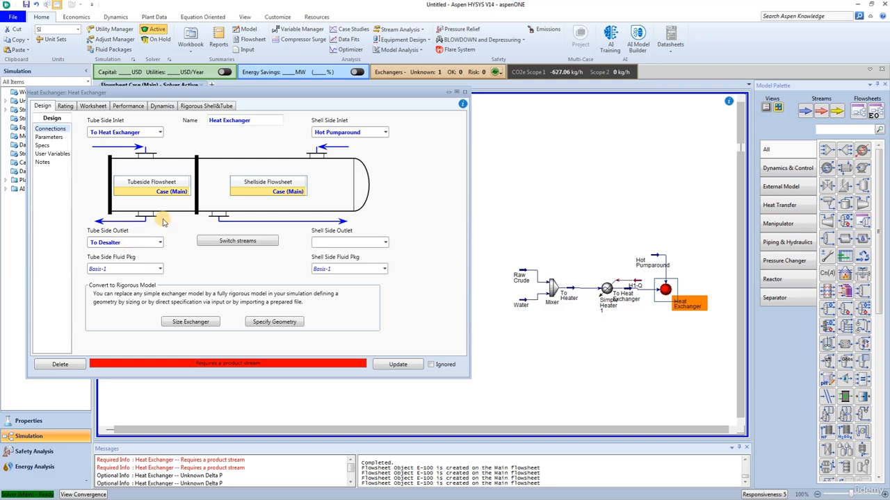
click(348, 243)
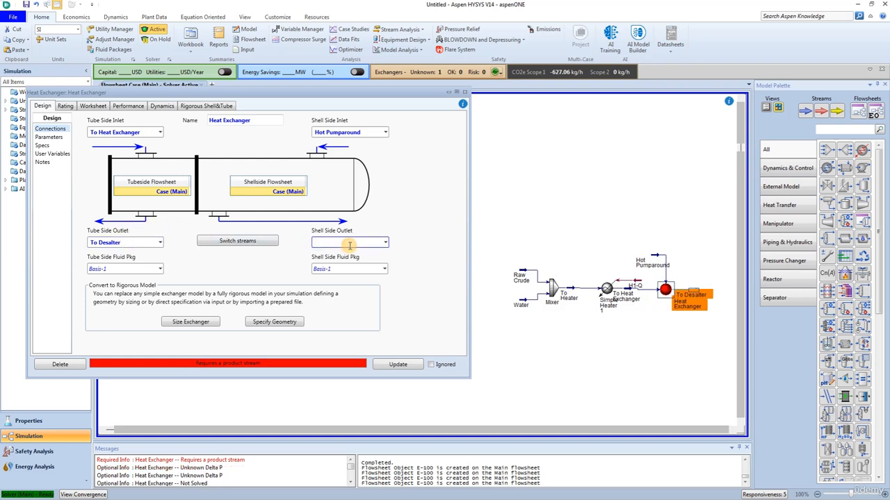
text(Cold Pumparound)
key(Return)
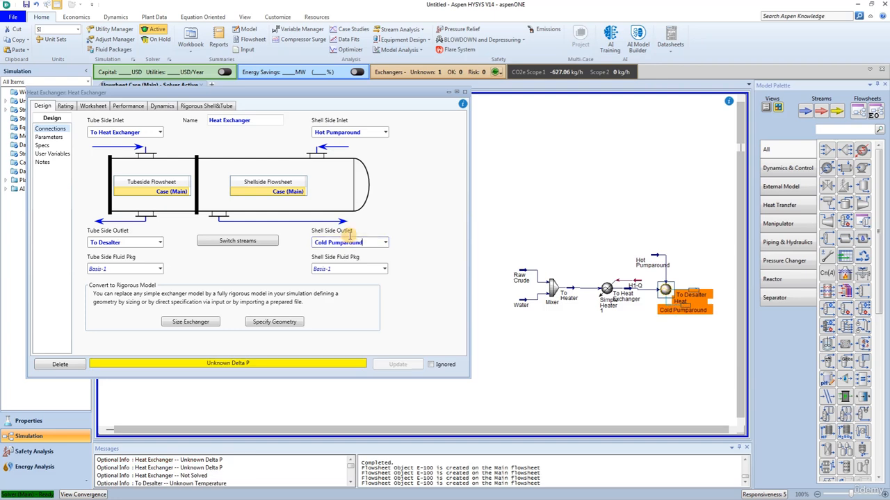
- Set the exchanger model to Simple Weighted, with pressure drops of 5 kPa on the shell side and 35 kPa on the tube side
click(46, 137)
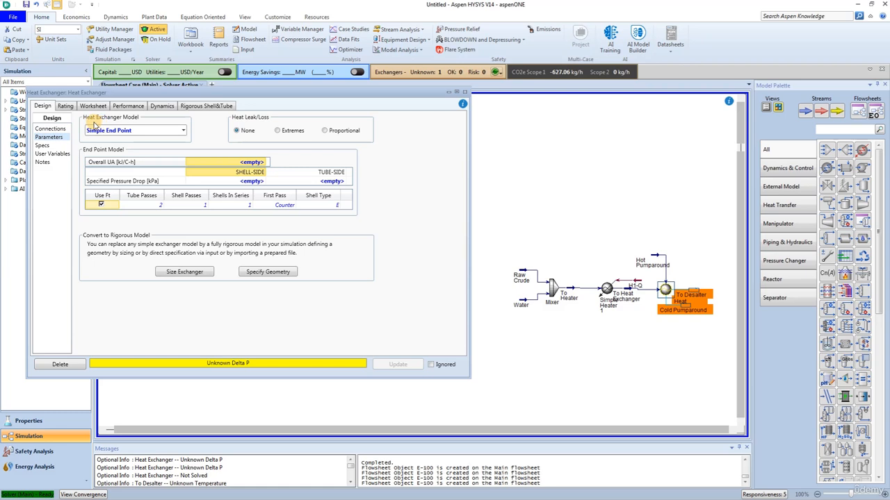
click(124, 132)
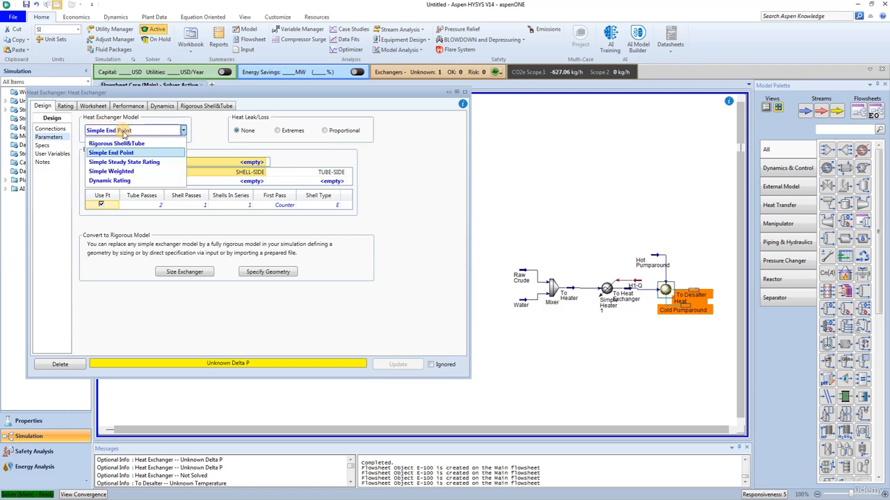
click(122, 171)
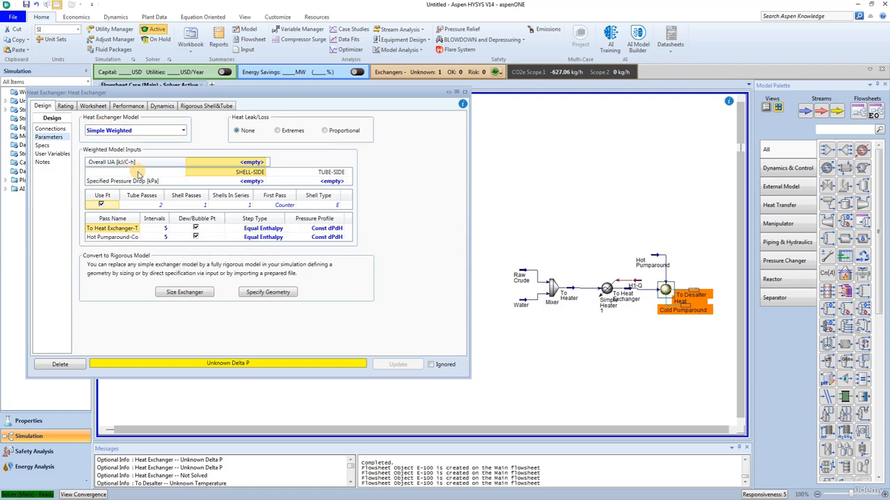
click(243, 182)
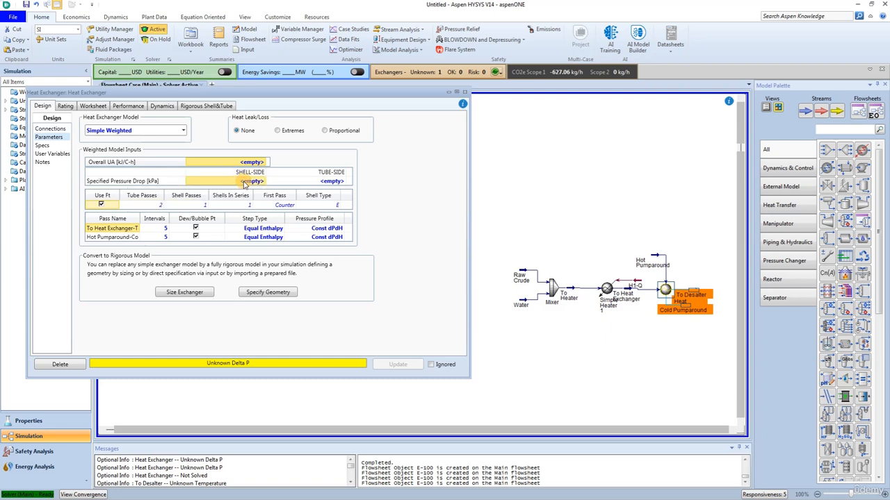
text(5)
key(Return)
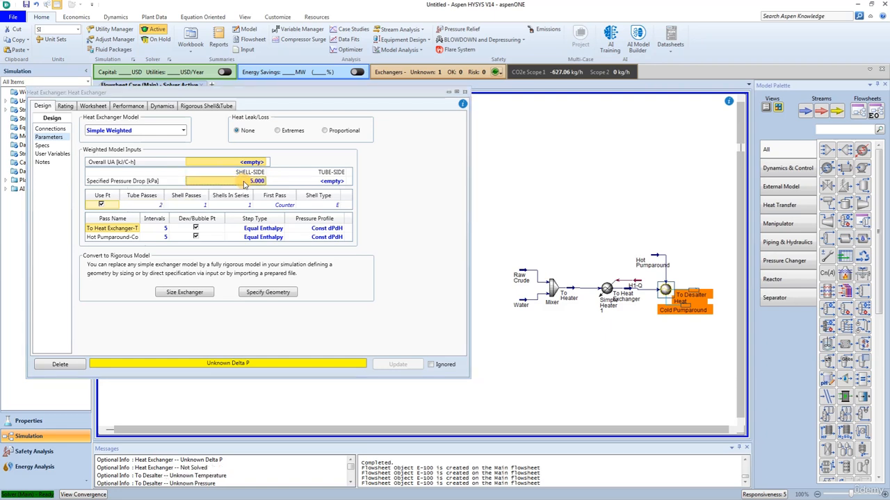
click(322, 182)
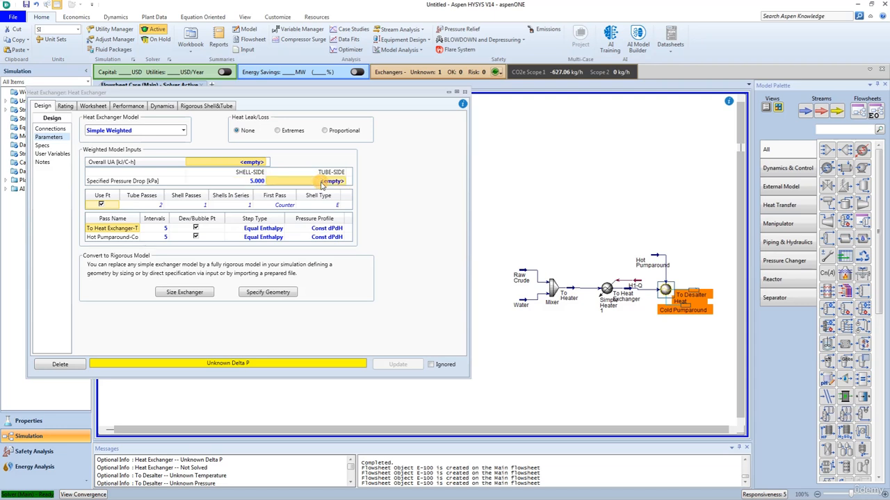
text(35)
key(Return)
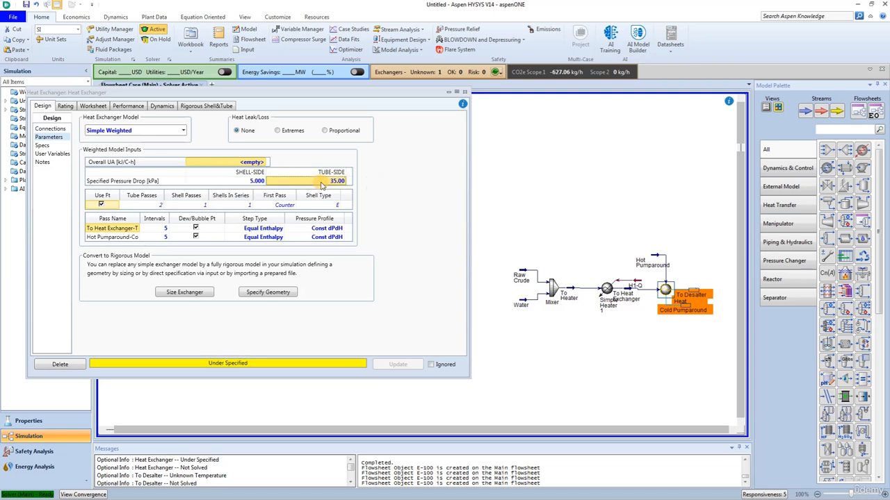
- Deactivate the exchanger's E-100 UA specification and add a new specification named Temp Approach
click(46, 146)
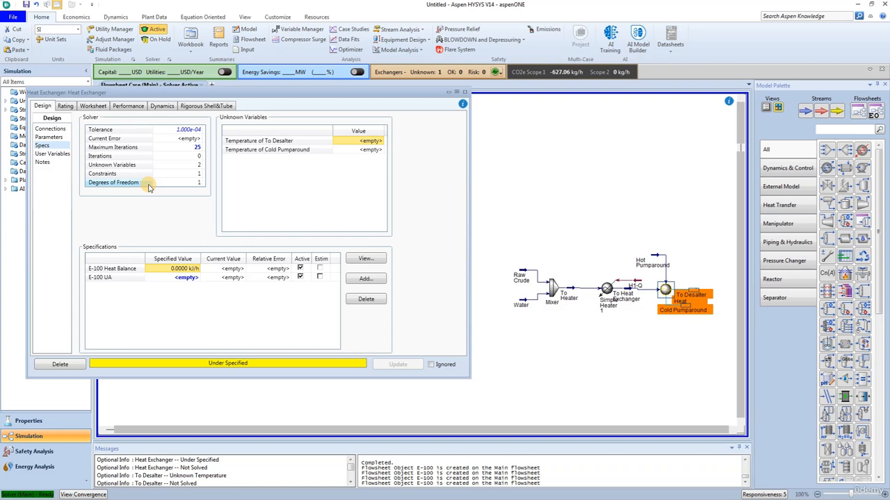
click(299, 276)
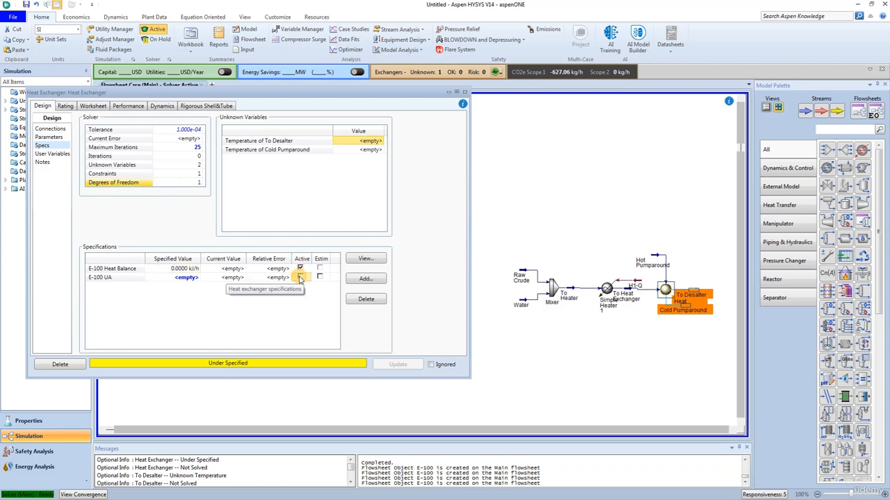
click(366, 278)
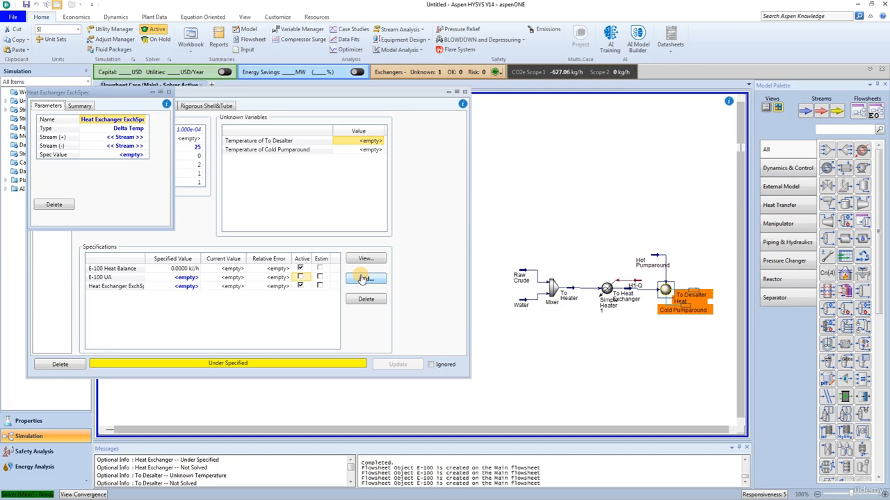
click(116, 121)
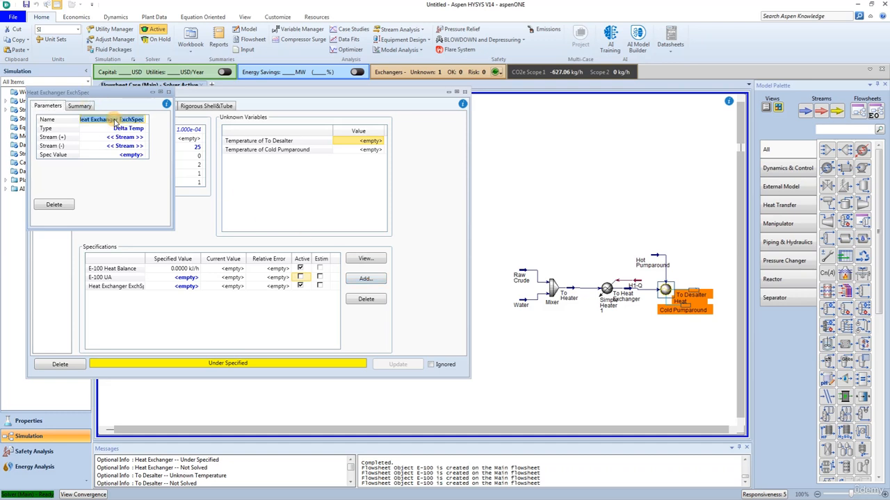
key(BackSpace)
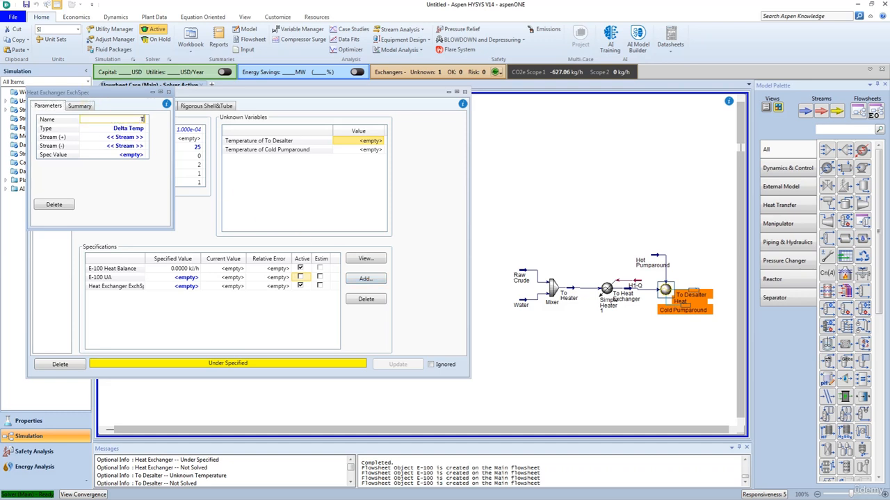
text(Temp Approach)
key(Return)
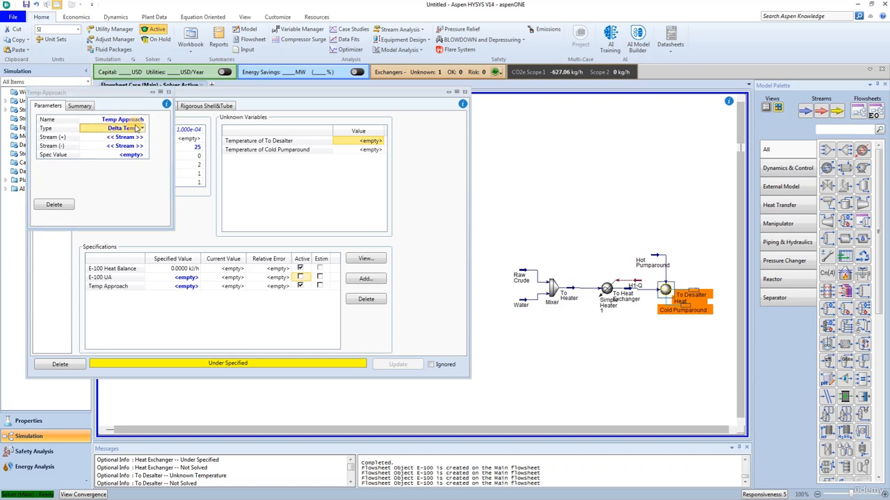
- Define Temp Approach as a Min Approach specification for the Overall pass with a value of 30 C, and close the exchanger's windows
click(133, 128)
click(141, 128)
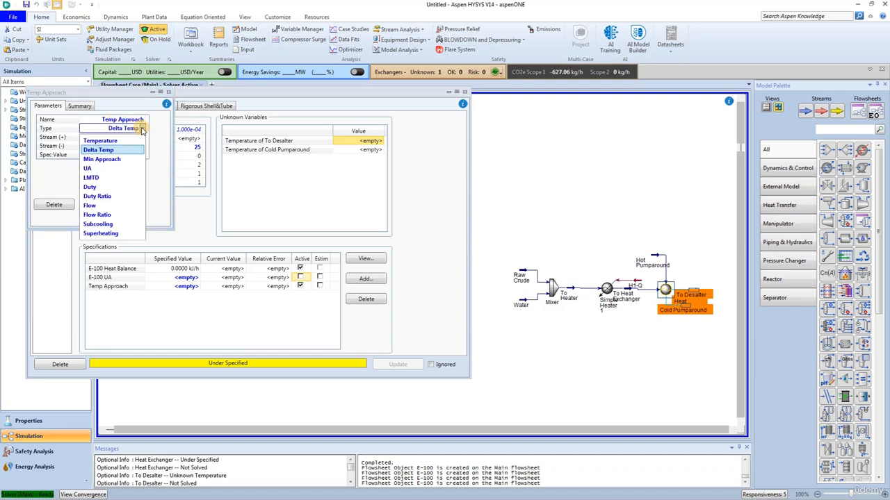
click(118, 159)
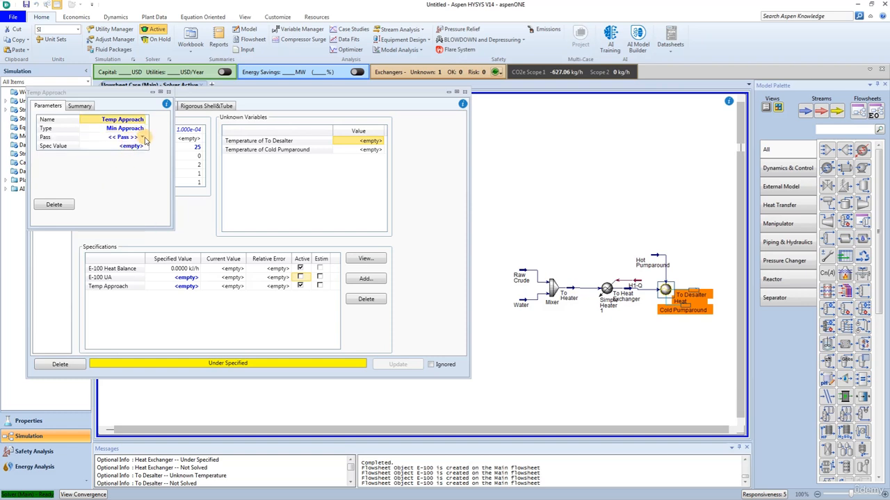
click(143, 137)
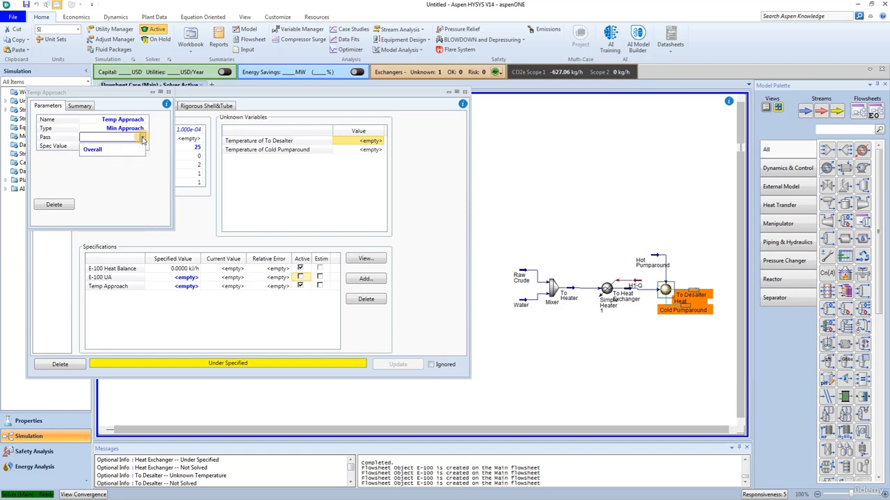
click(121, 149)
click(122, 147)
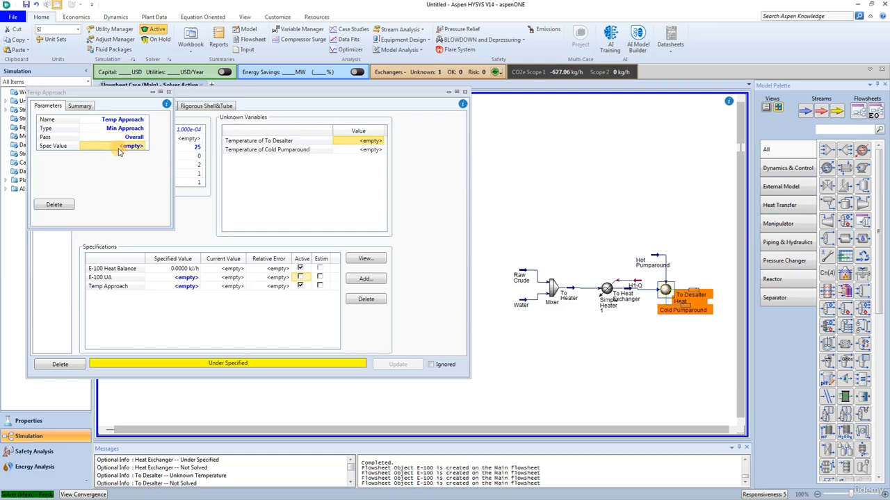
text(30)
key(Return)
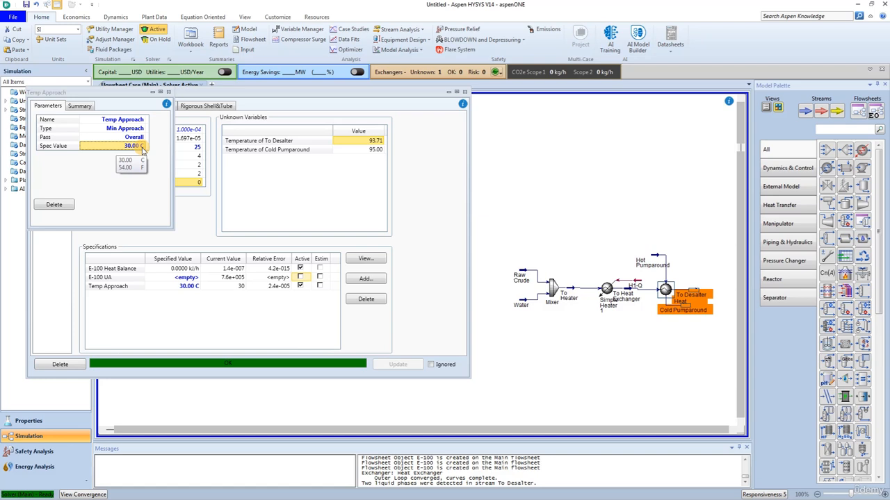
click(168, 91)
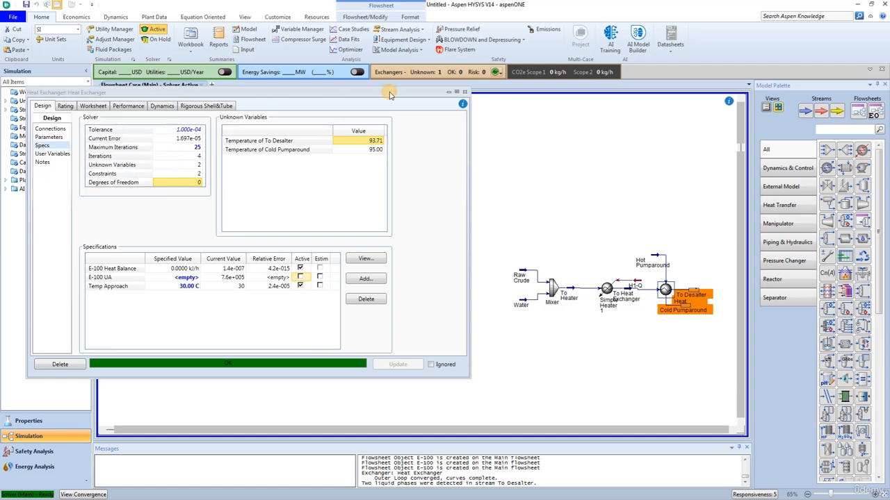
click(462, 92)
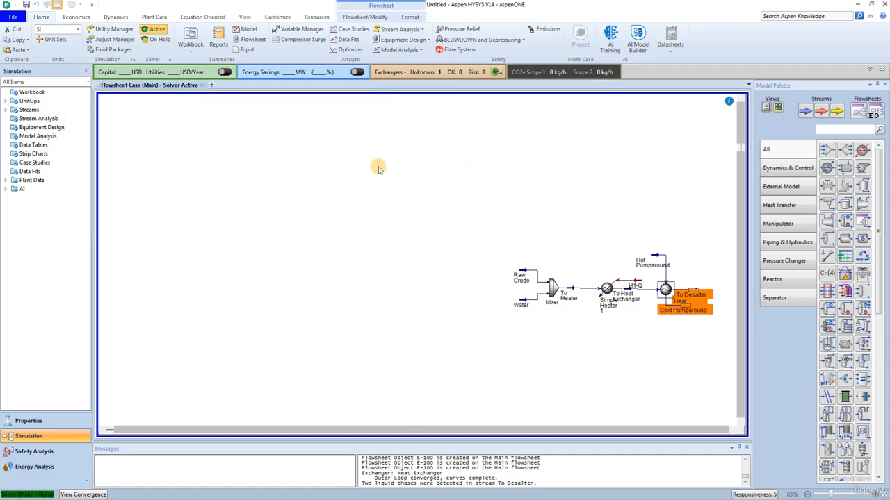
- Shift the entire flowsheet to the left to free space after the heat exchanger
drag(378, 168, 725, 371)
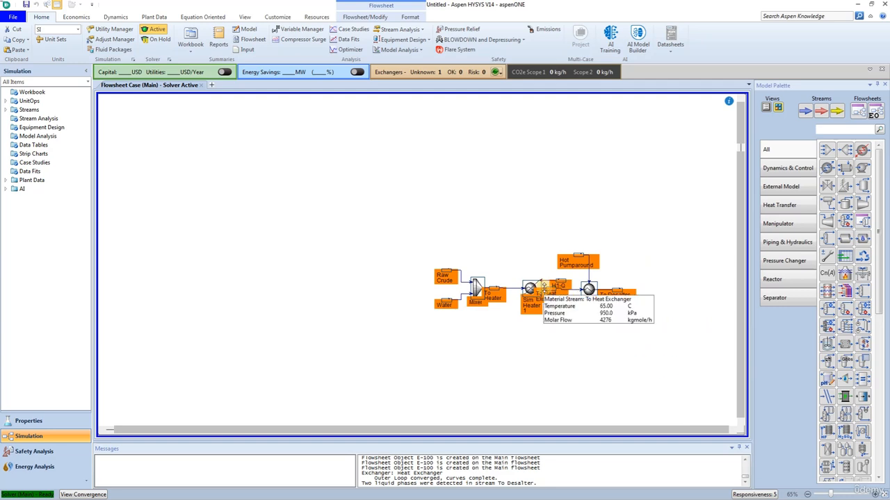
drag(539, 288, 304, 294)
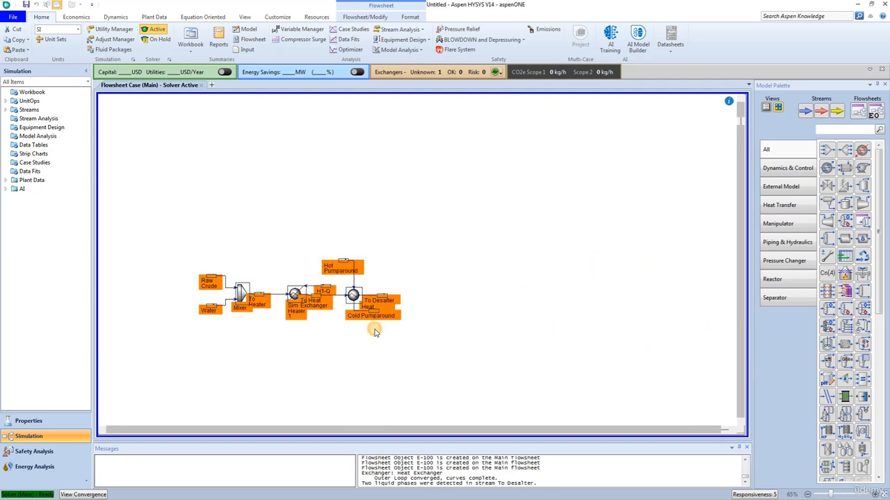
click(465, 368)
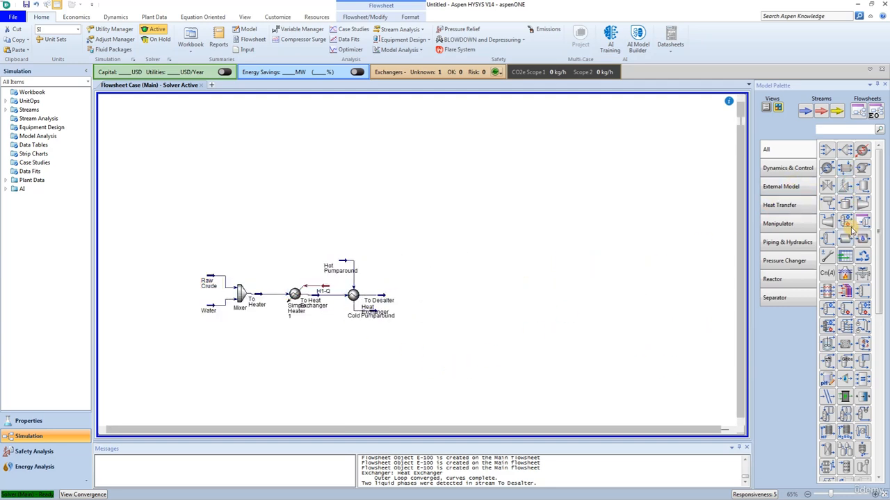
- Place a three-phase separator after the heat exchanger, fed by To Desalter, and draw its vapour, light liquid and heavy liquid product streams
click(834, 130)
text(sep)
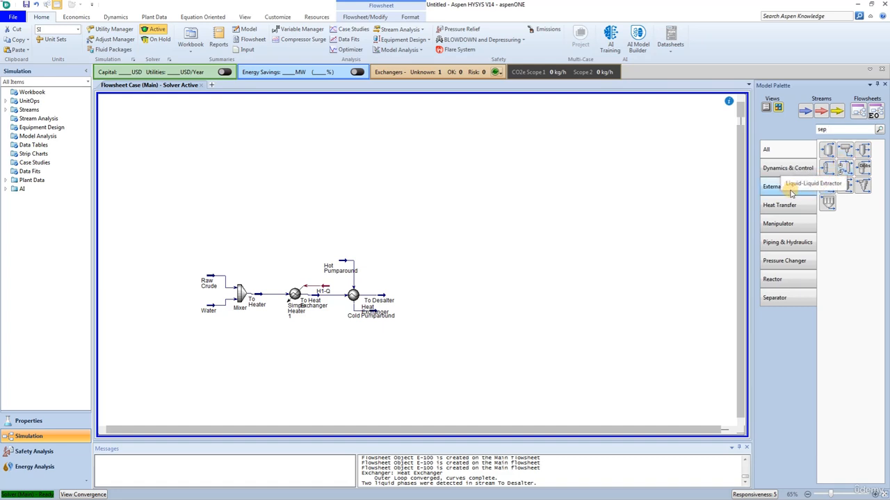
drag(844, 150, 417, 297)
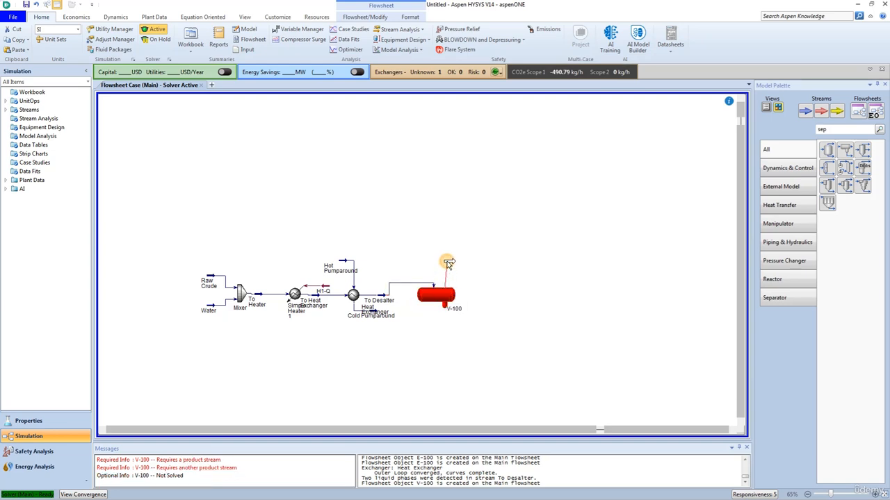
mouse_move(476, 269)
mouse_down()
mouse_move(447, 291)
mouse_move(511, 295)
mouse_up()
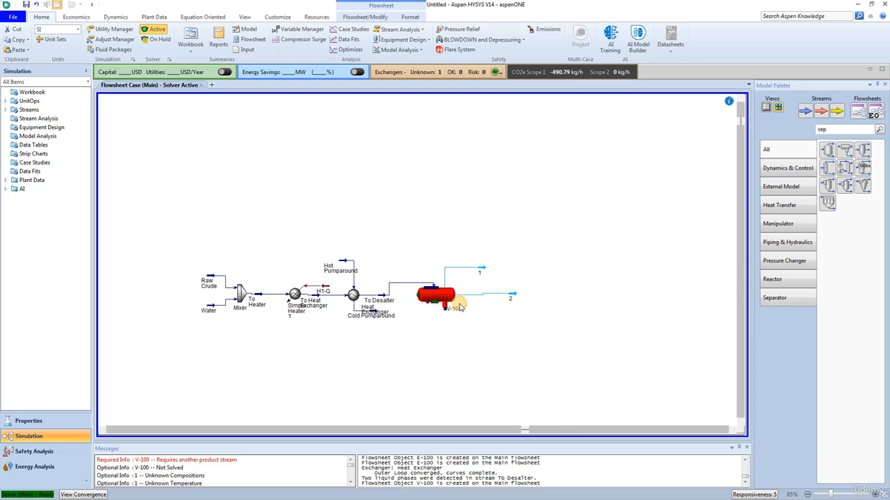
drag(448, 311, 501, 328)
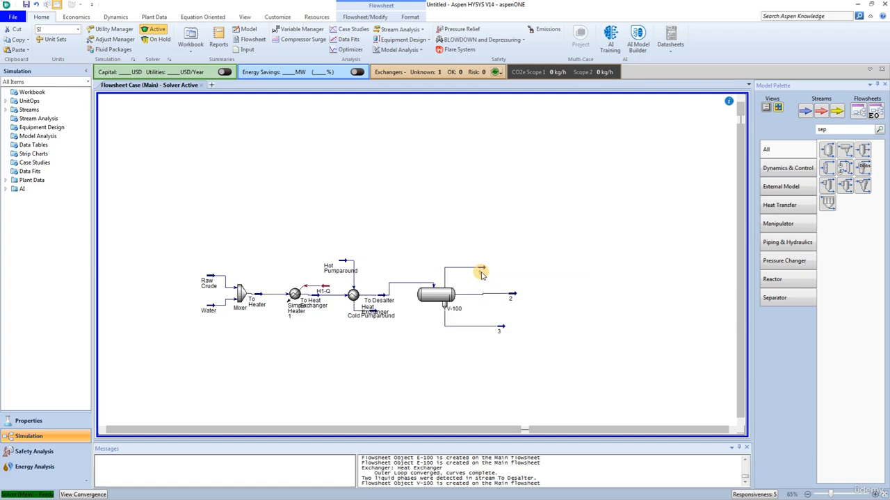
- Rename the separator's vapour product stream as Ovhd Vap and close its window
click(481, 274)
double_click(481, 274)
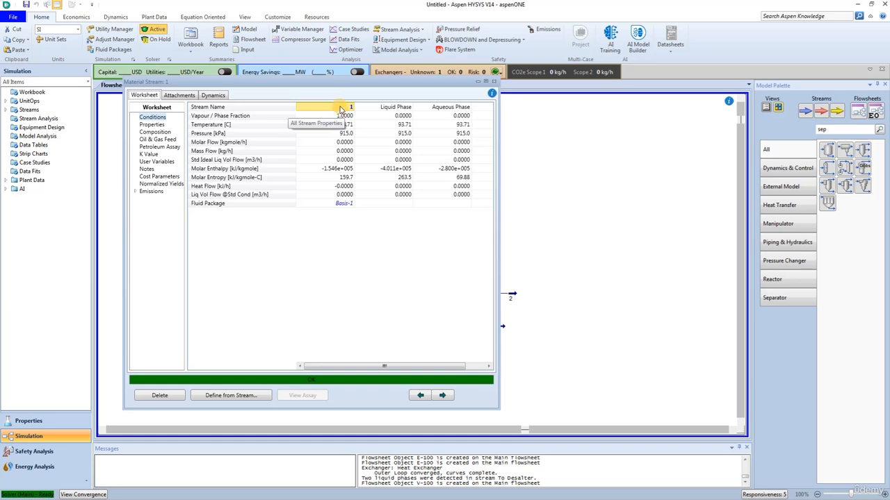
text(O)
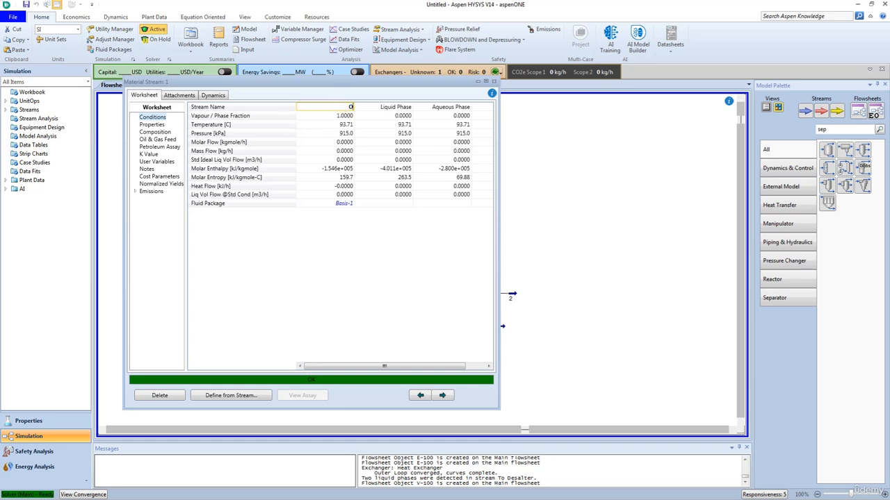
text(vhd Vap)
key(Return)
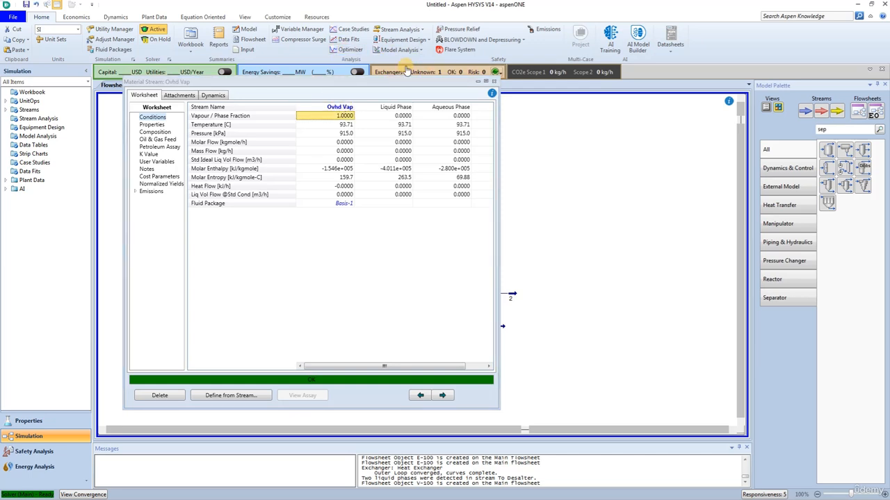
click(489, 81)
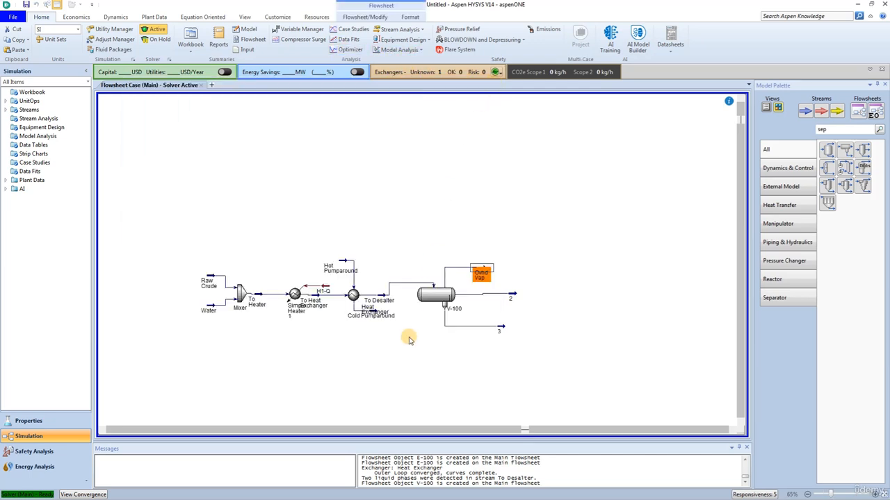
- Rename the separator's light liquid product stream as Crude and close its window
double_click(512, 295)
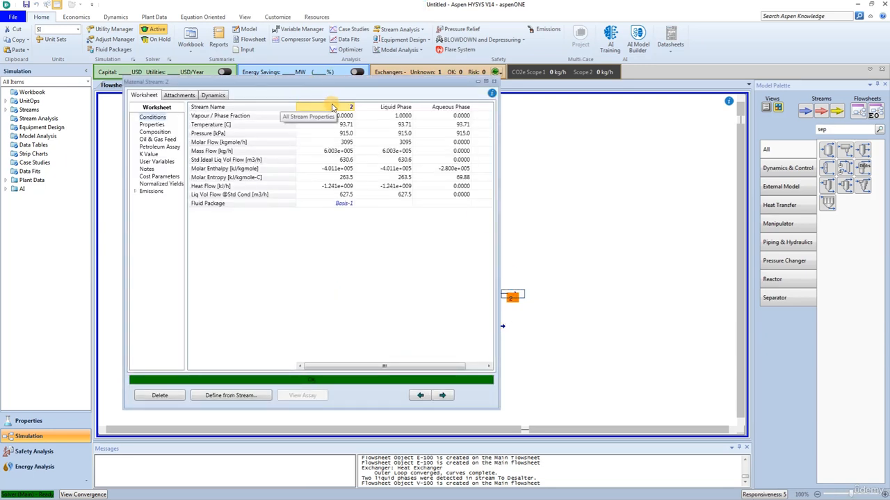
click(332, 108)
text(C)
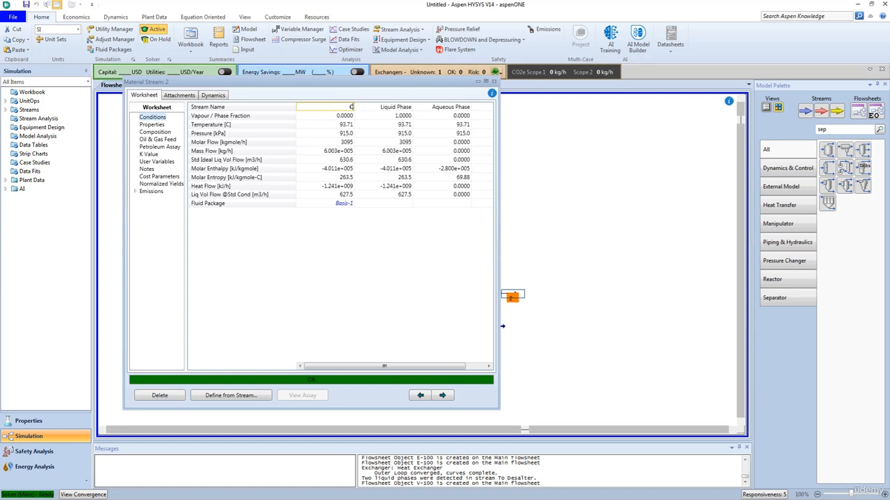
text(rude)
key(Return)
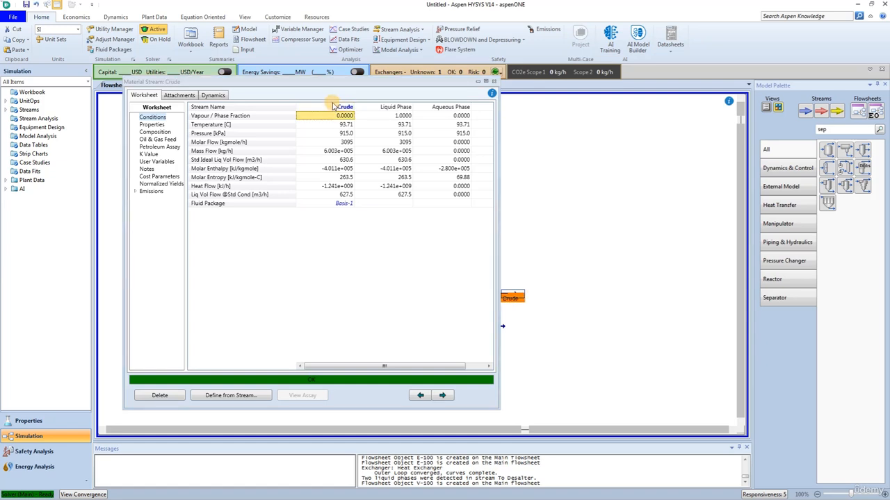
click(493, 81)
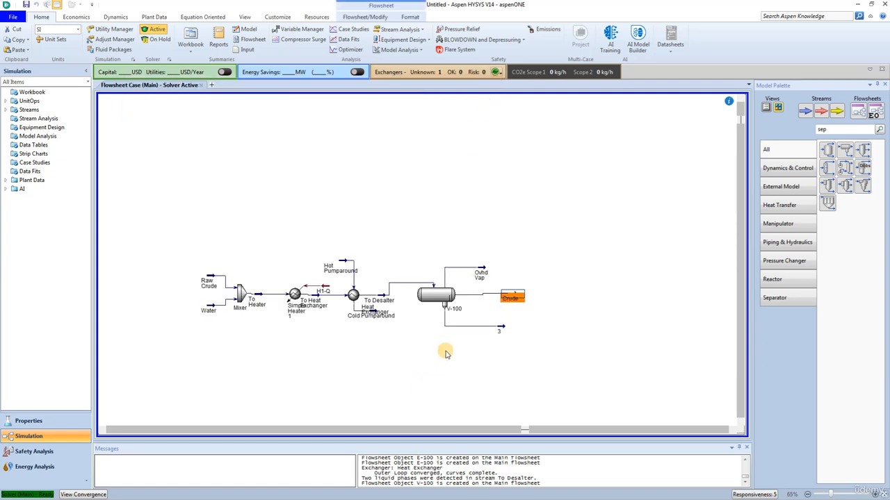
- Rename the separator's heavy liquid product stream as Desalter Water and close its window
double_click(499, 325)
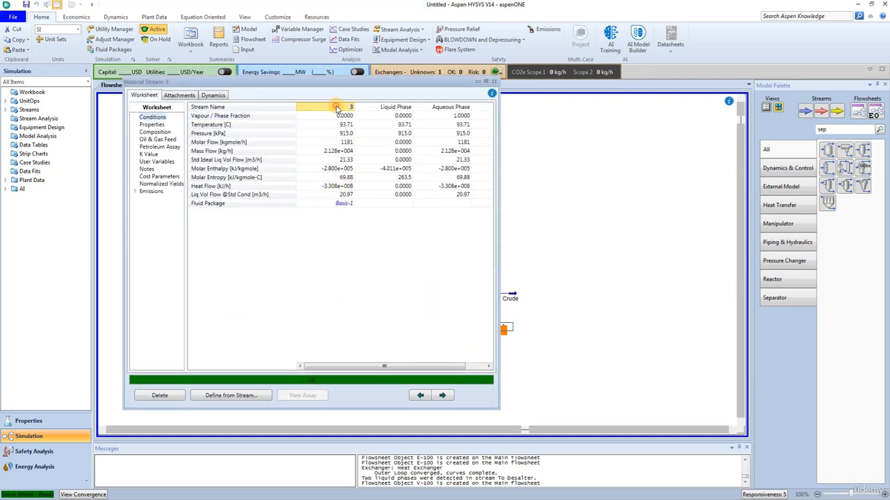
double_click(337, 107)
text(Desalter Water)
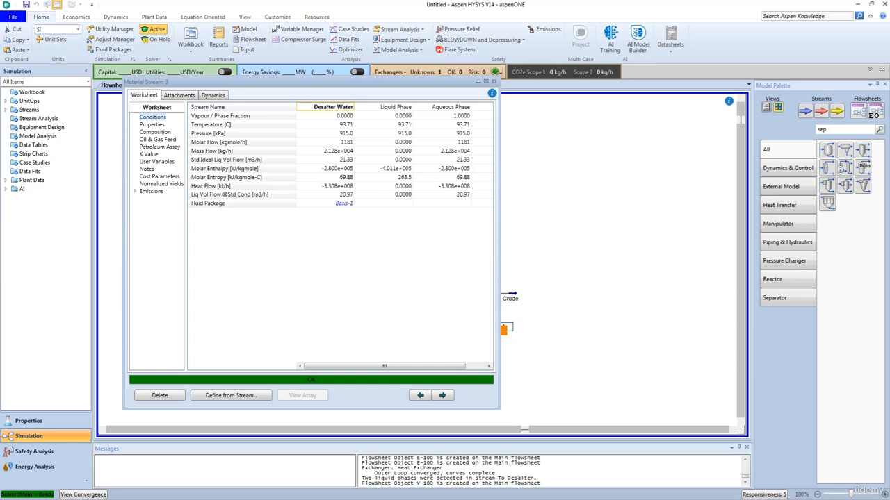
key(Return)
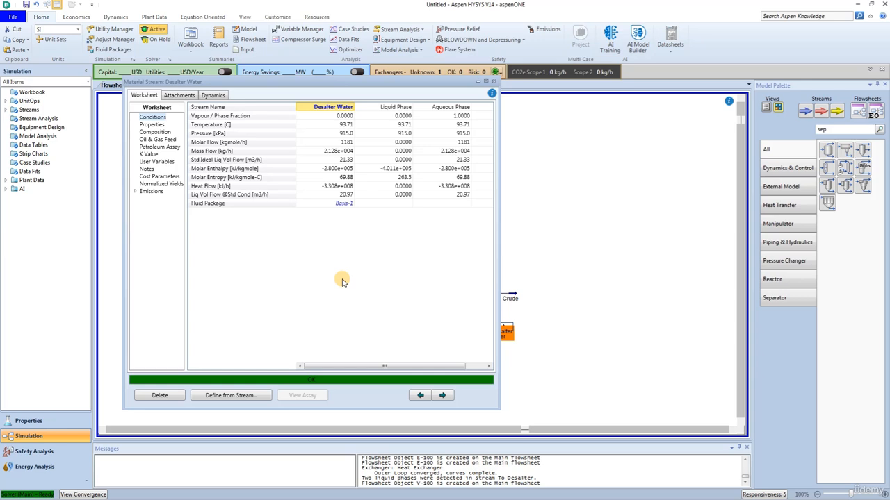
click(492, 83)
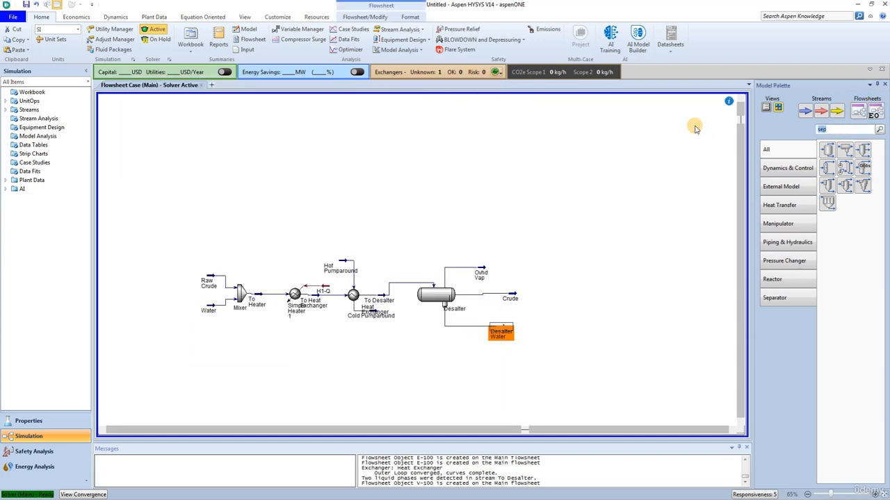
- Place a heater downstream of the Crude stream and name it Simple Heater 2
text(heater)
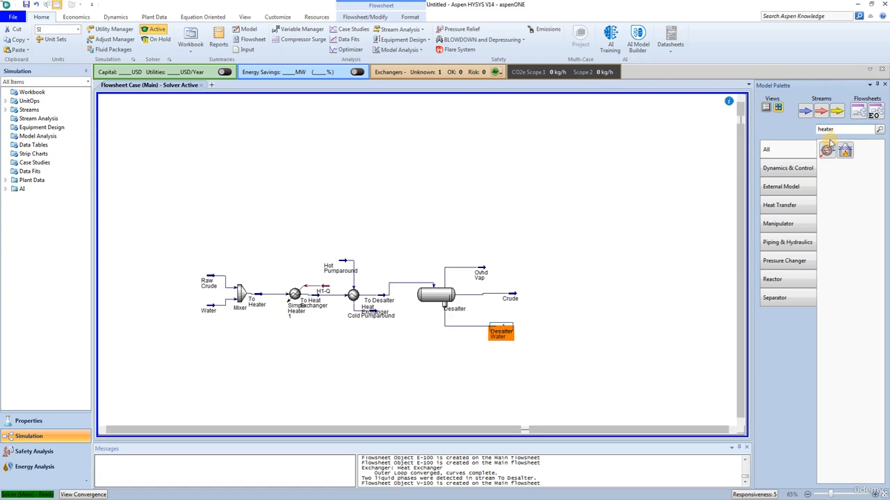
drag(826, 150, 549, 298)
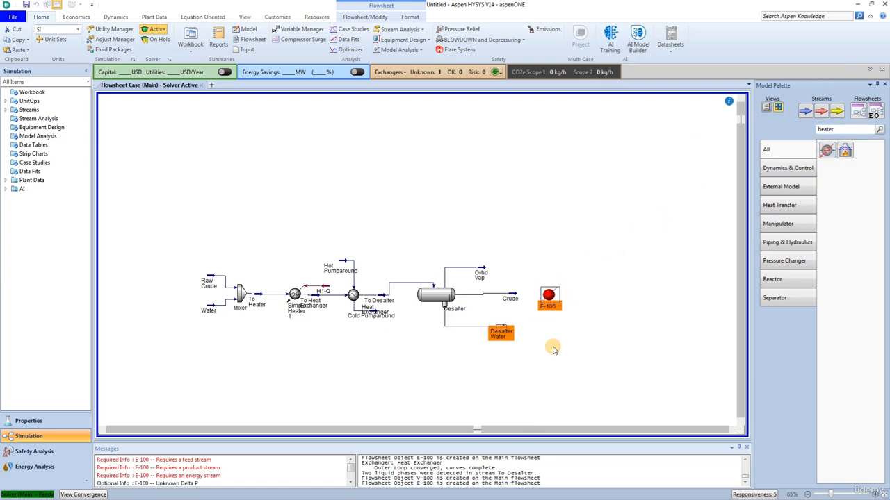
double_click(549, 302)
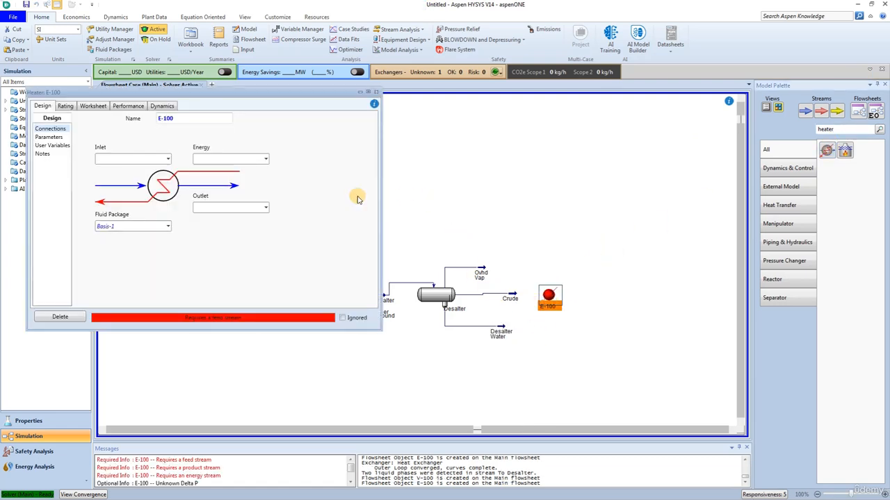
drag(179, 119, 133, 119)
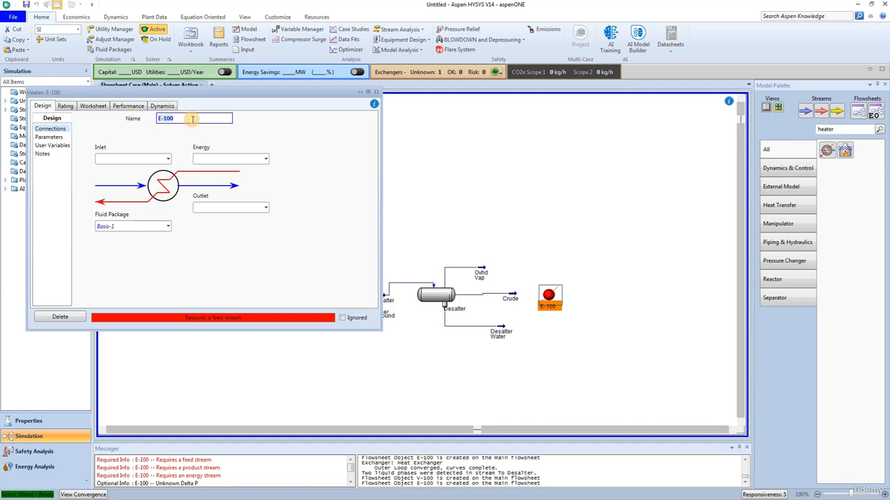
text(Simple Heater 2)
key(Return)
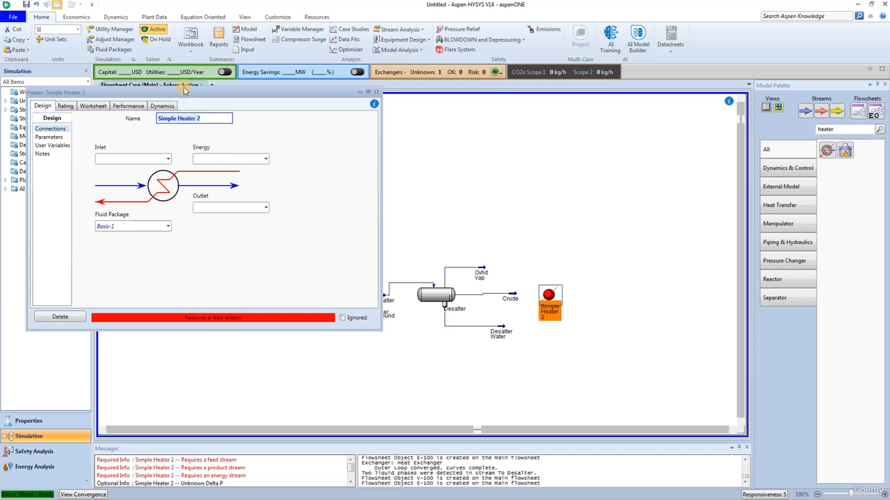
- Connect Simple Heater 2 with Crude as inlet, H2-Q as energy stream and To Preflash as outlet
click(168, 159)
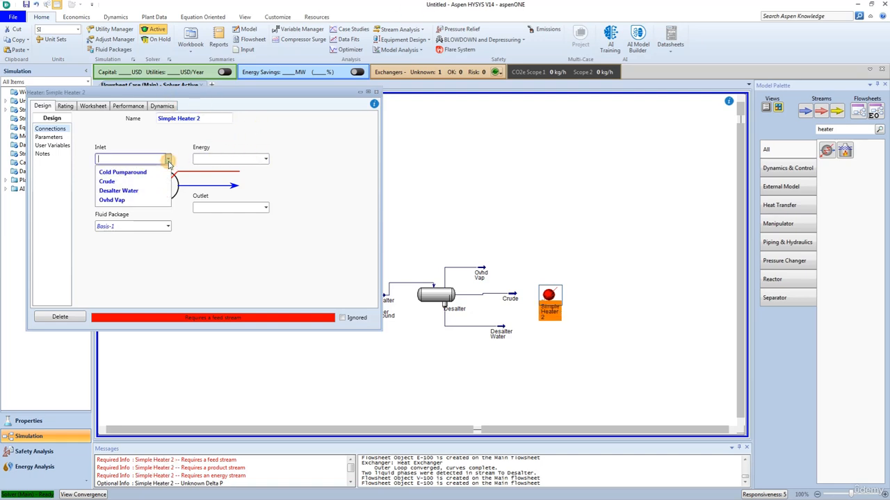
click(110, 181)
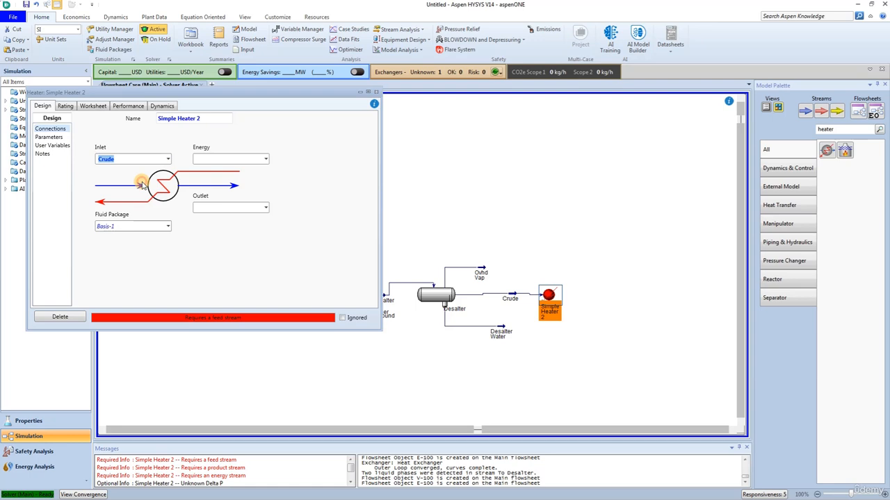
click(239, 161)
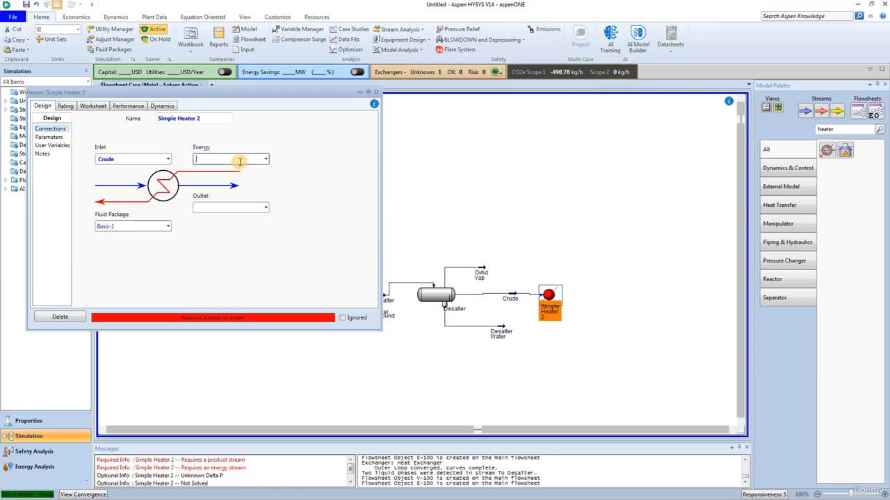
text(H2-Q)
key(Return)
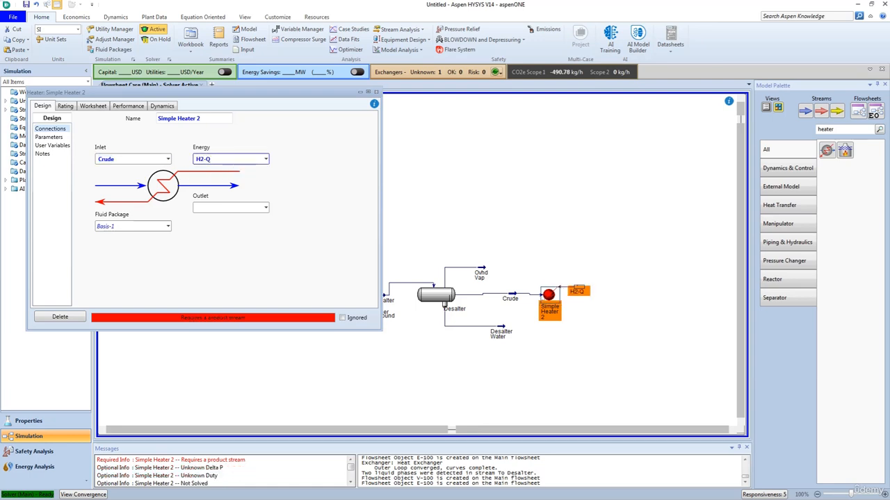
click(204, 210)
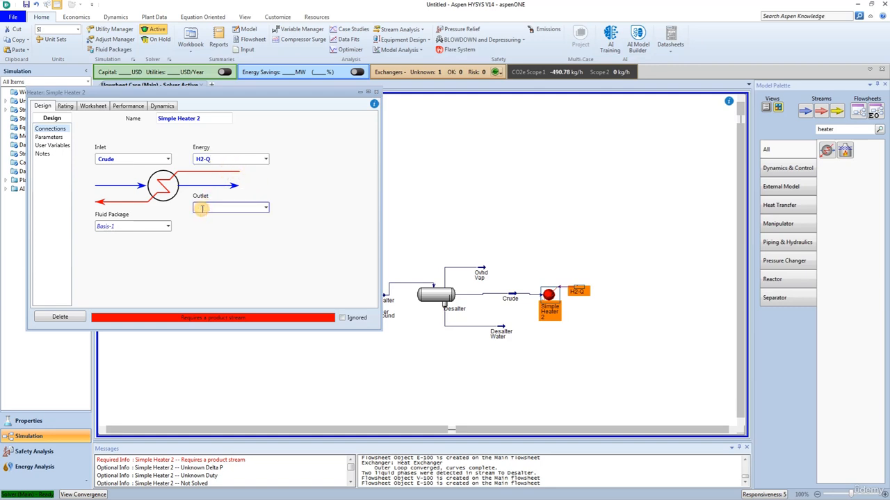
text(To Preflash)
key(Return)
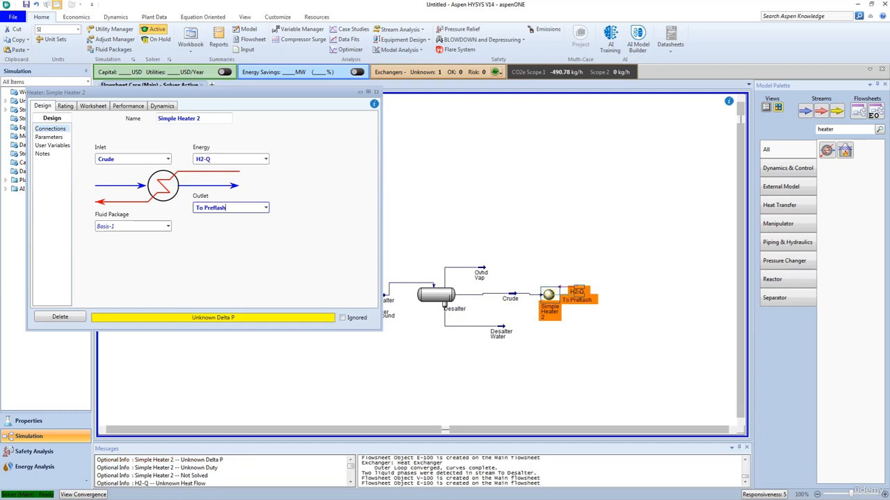
- Set the pressure drop of Simple Heater 2 to 372.3 kPa
click(48, 137)
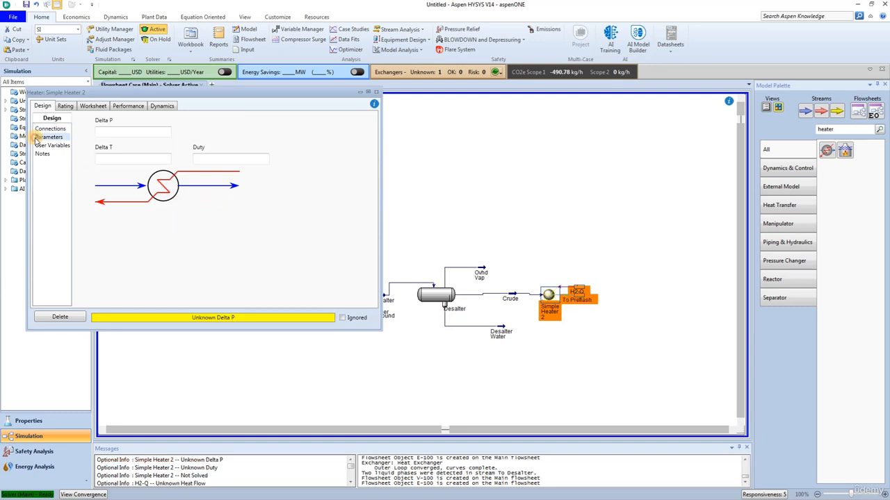
click(106, 134)
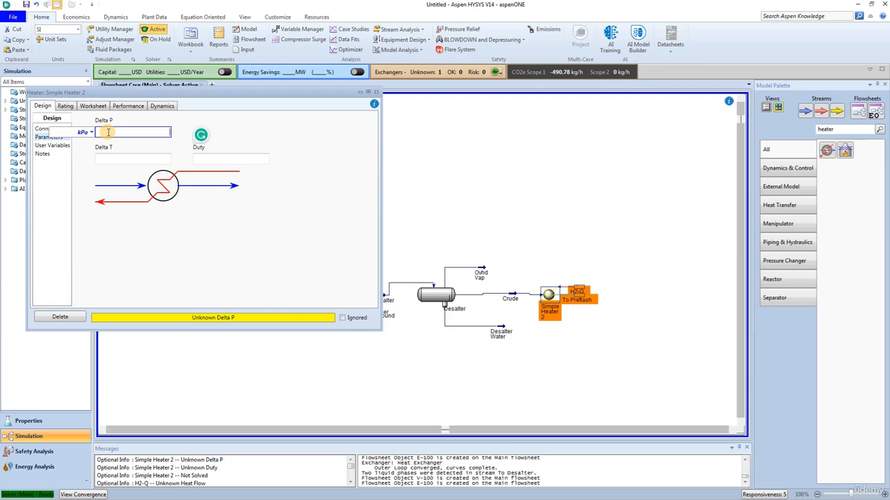
text(372.3)
key(Return)
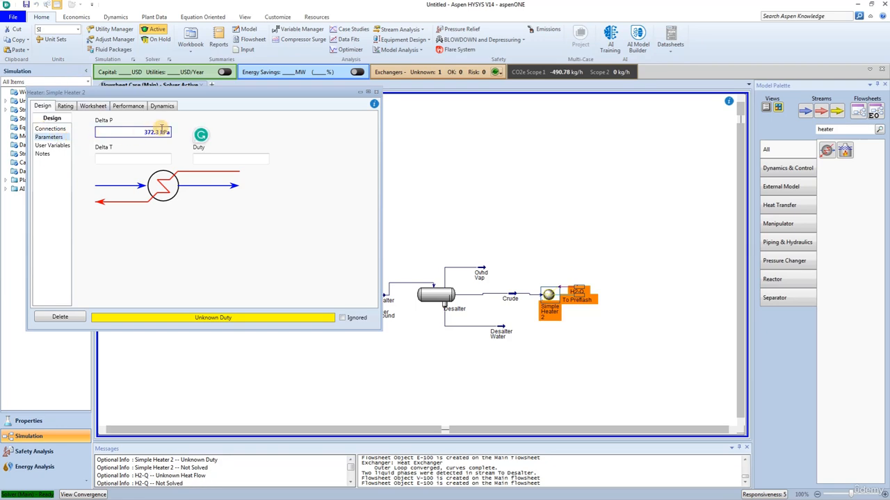
- Set the To Preflash stream temperature to 175 °C in the heater's worksheet and close the heater window
click(92, 107)
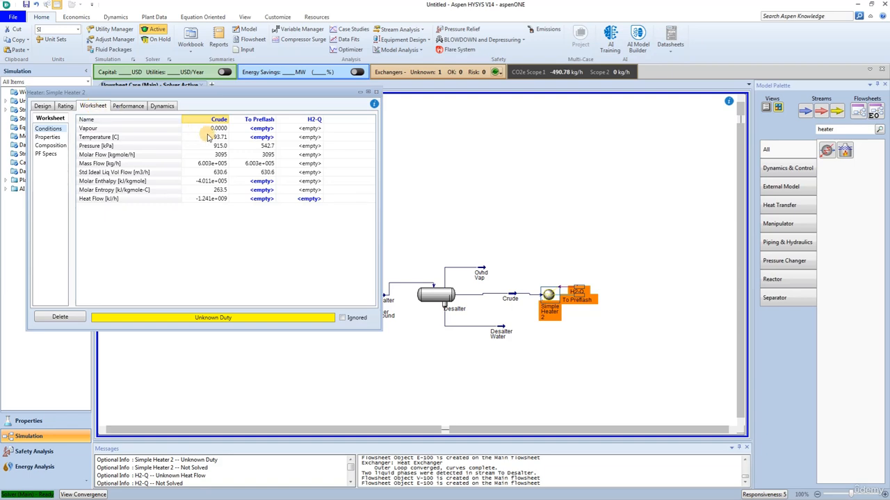
click(256, 140)
text(1)
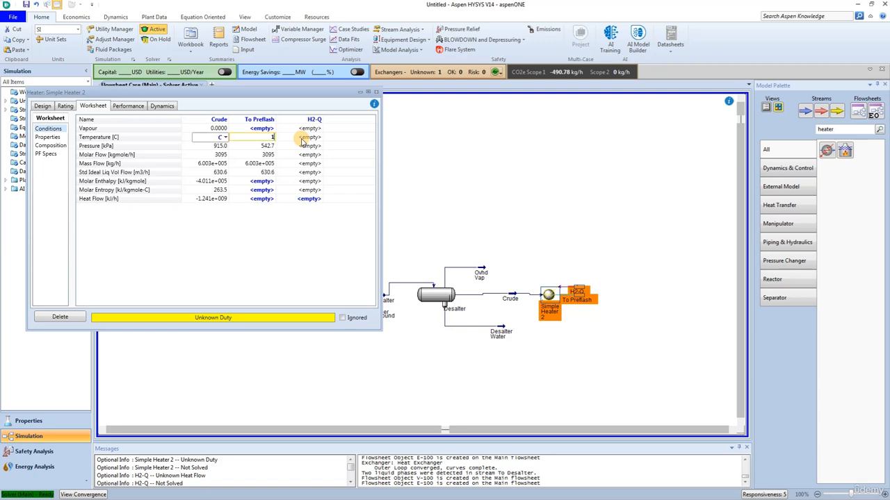
text(75)
key(Return)
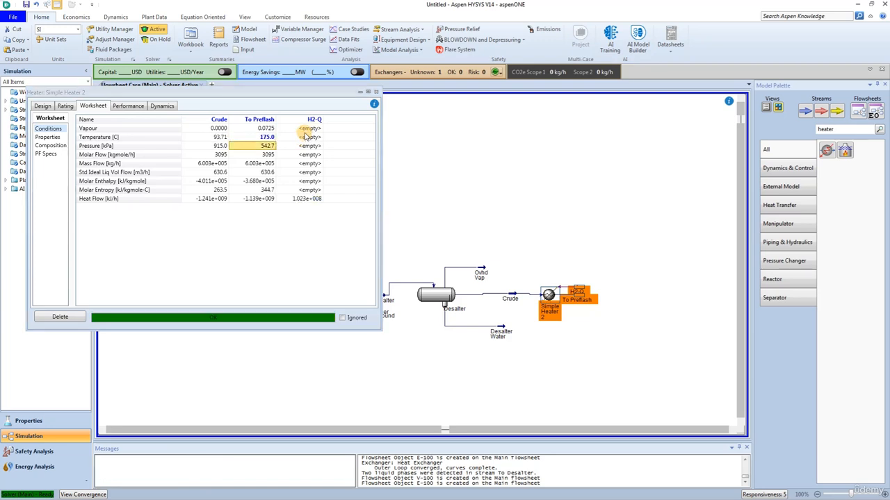
click(376, 93)
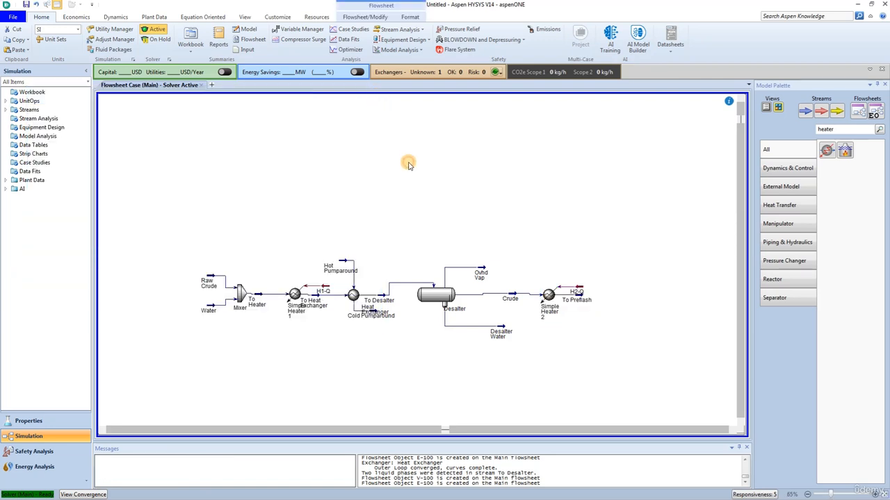
- Place a two-phase separator after Simple Heater 2 and name it Pre-Flash
double_click(827, 129)
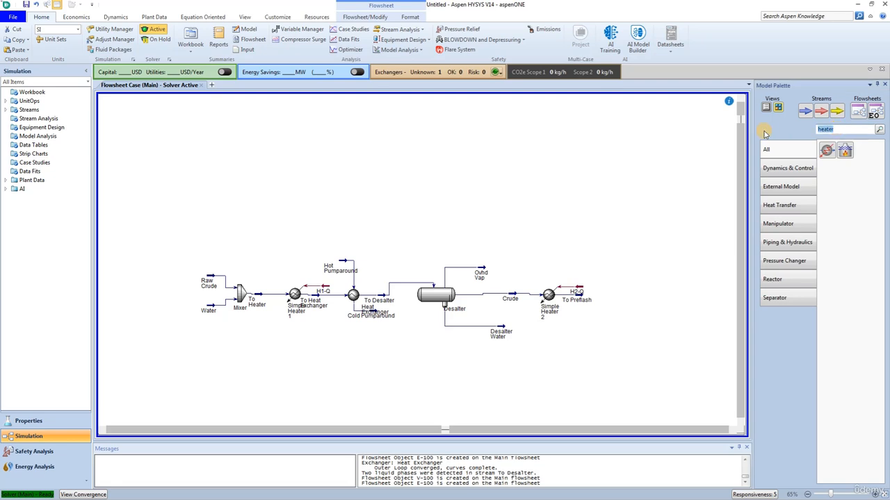
text(sep)
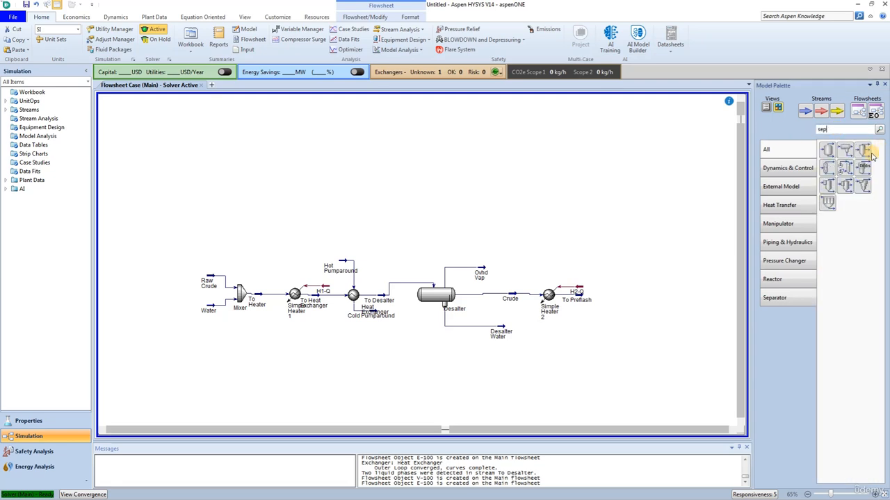
drag(827, 150, 598, 316)
double_click(609, 307)
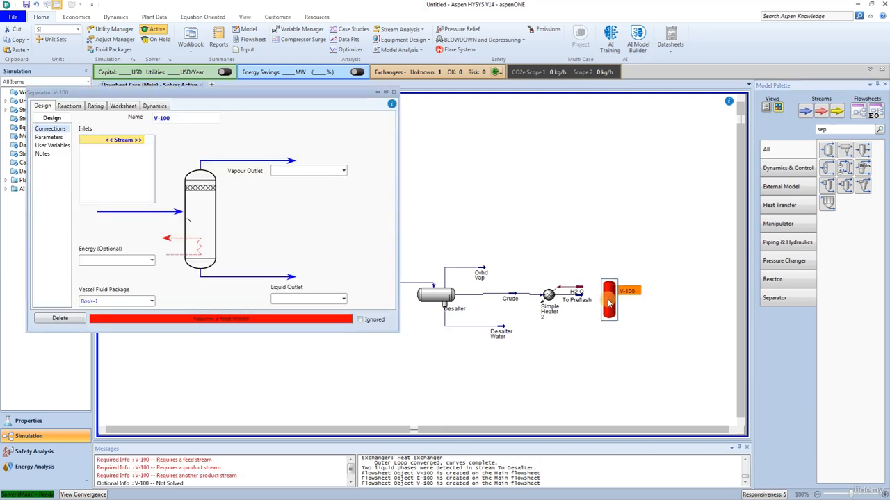
click(179, 120)
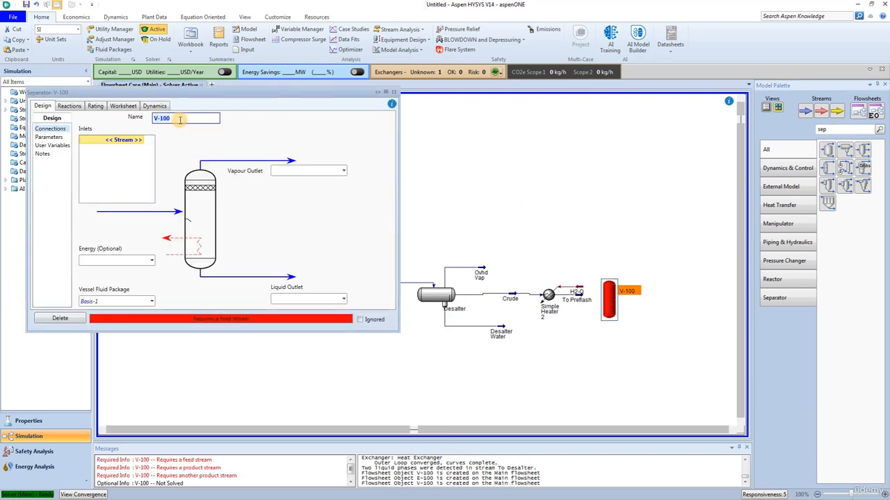
text(Pre-Flash)
key(Return)
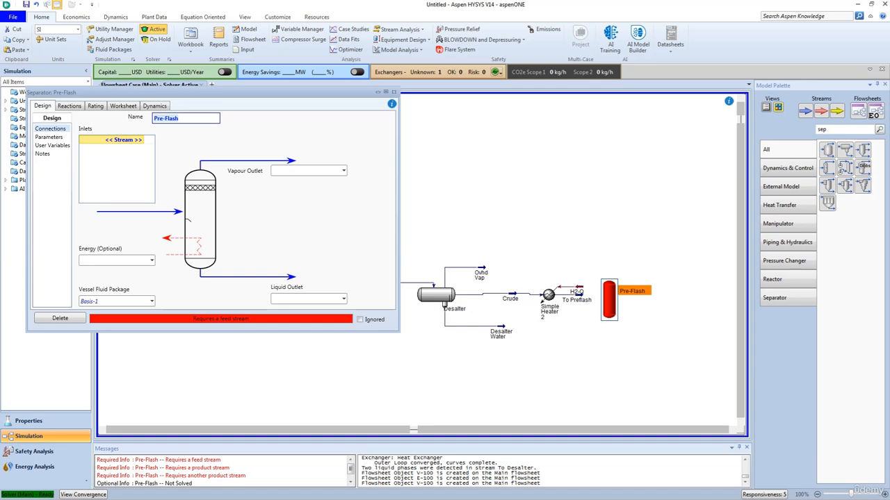
- Connect Pre-Flash with To Preflash as inlet, Light Prod as vapour outlet and Btm Liq as liquid outlet, and close its window
click(139, 142)
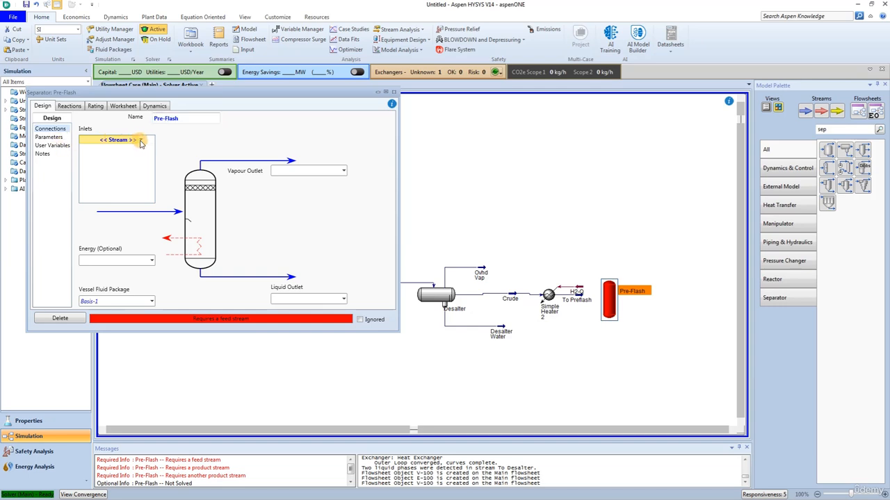
click(140, 142)
click(112, 182)
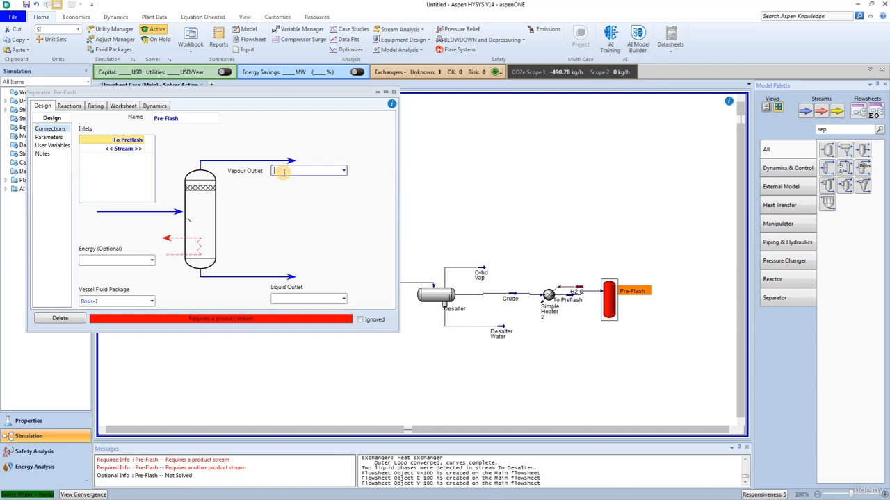
text(Light Prod)
key(Return)
click(305, 298)
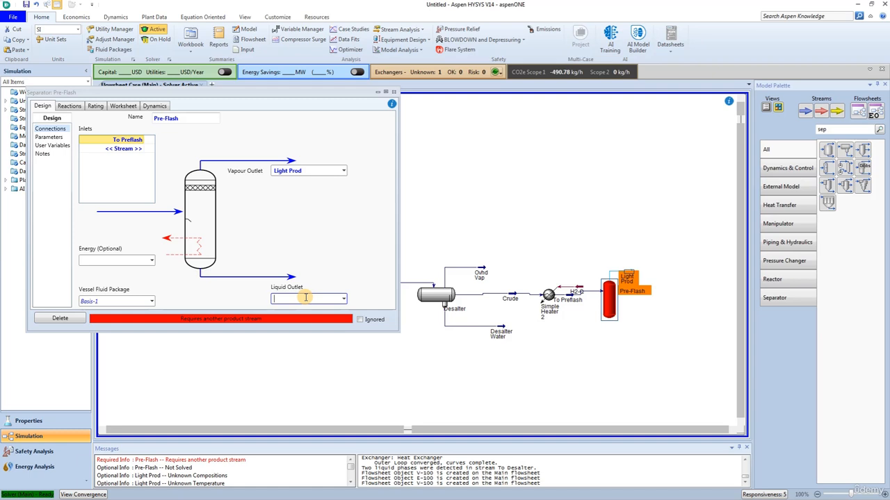
text(Btm Liq)
key(Return)
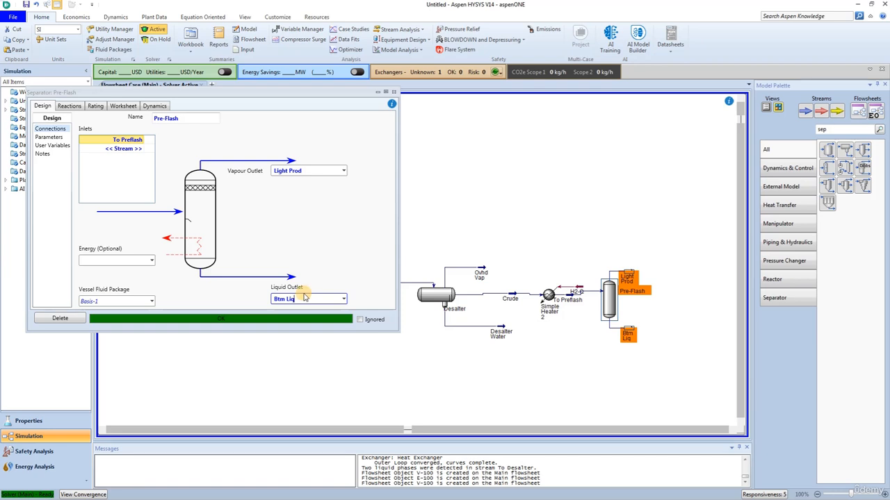
click(393, 93)
- Place a heater downstream of the Btm Liq stream and name it Furnace
click(820, 131)
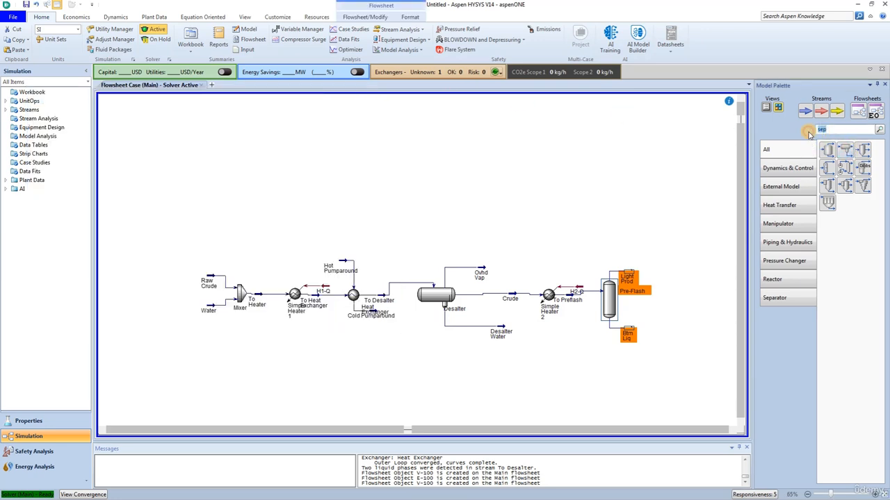
text(heater)
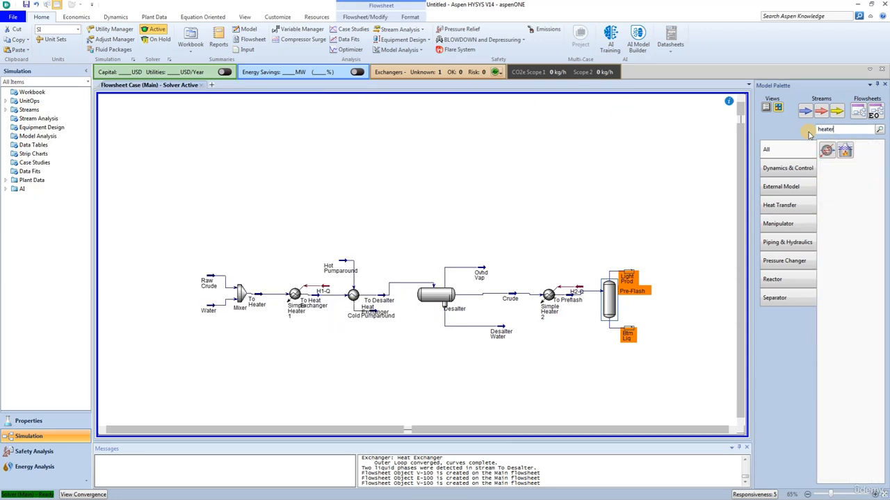
drag(826, 150, 670, 332)
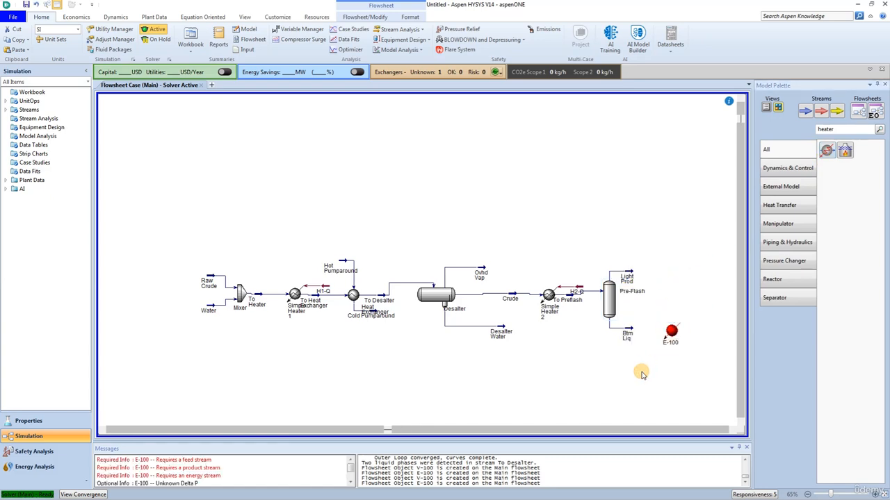
double_click(669, 329)
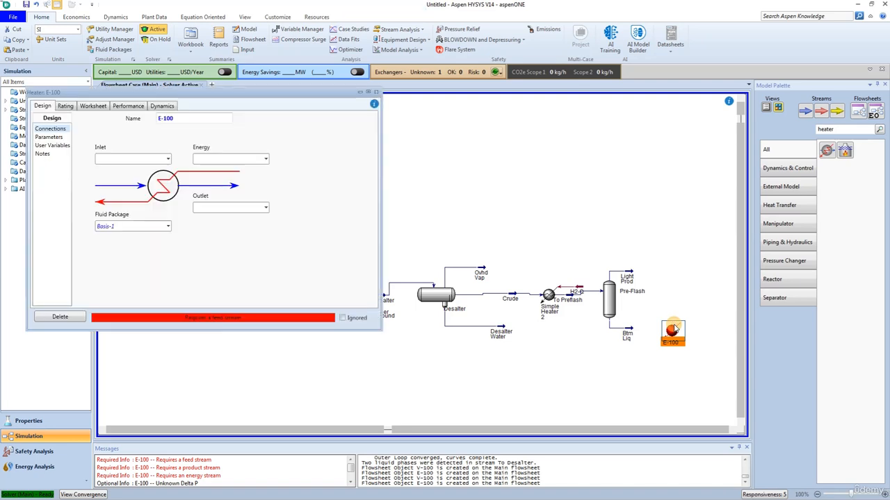
drag(196, 91, 368, 98)
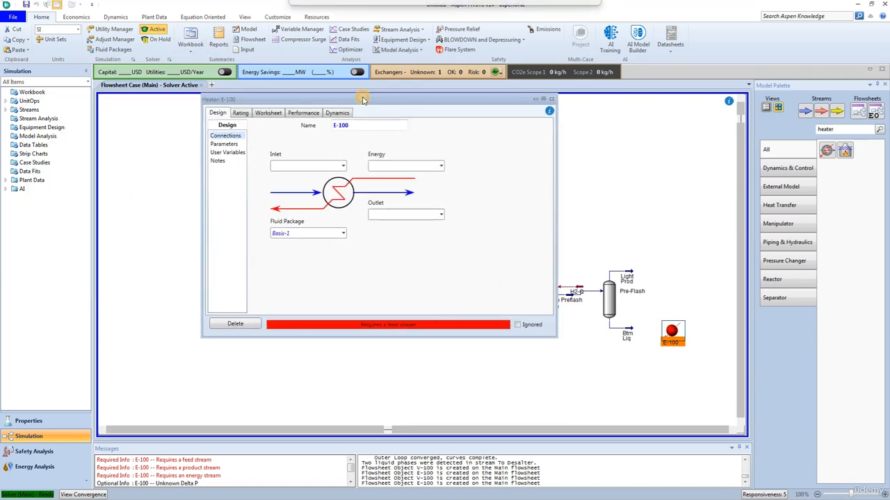
click(359, 122)
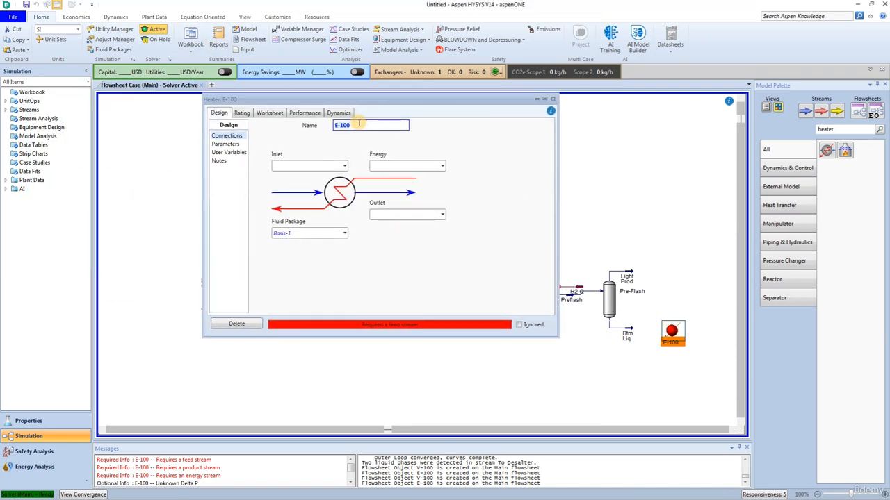
text(Furnace)
key(Return)
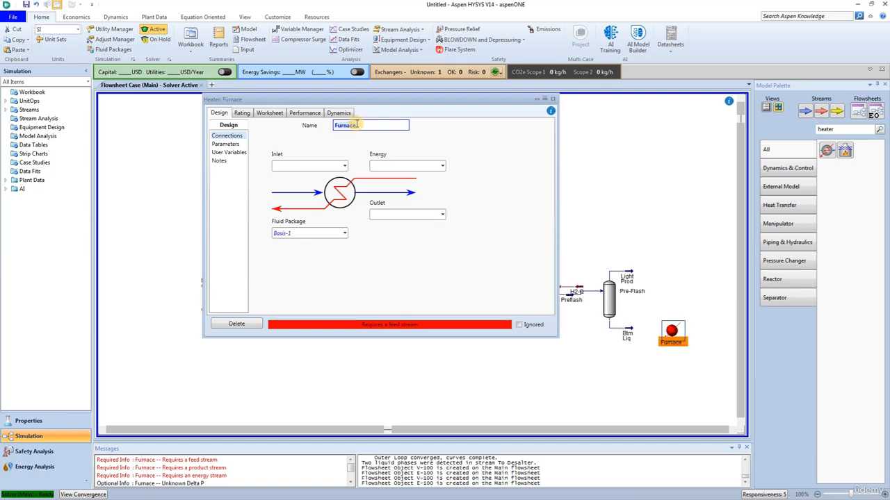
- Connect the Furnace with Btm Liq as inlet, H3-Q as energy stream and To Trans Line as outlet
click(343, 168)
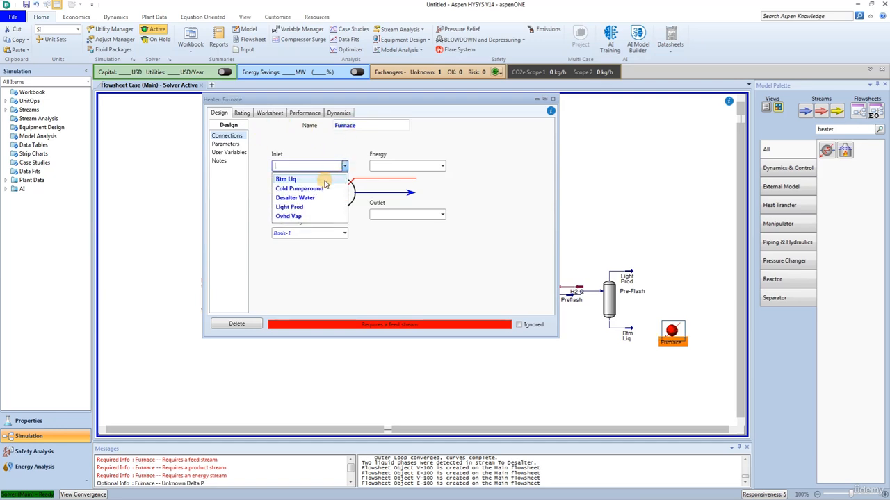
click(309, 181)
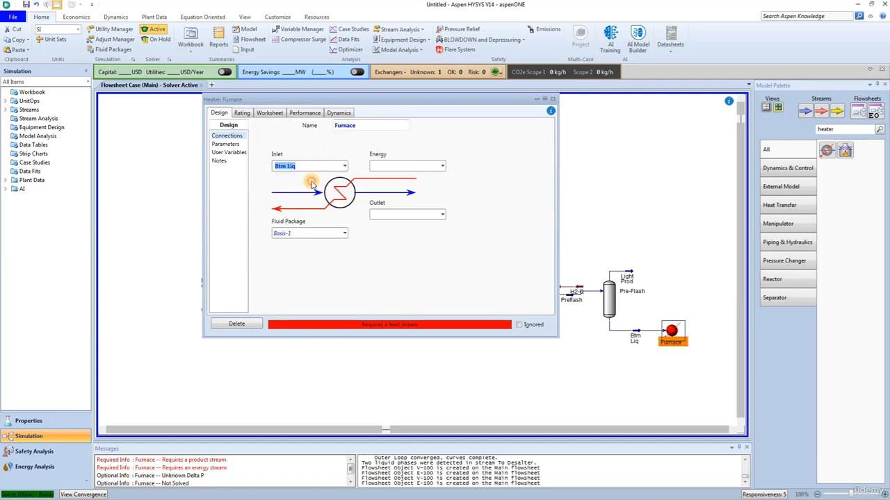
click(410, 166)
text(H3-)
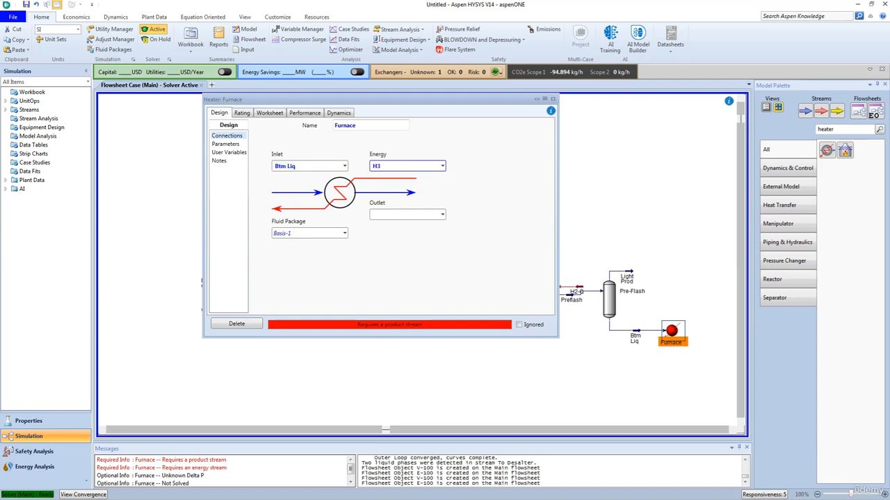
text(Q)
key(Return)
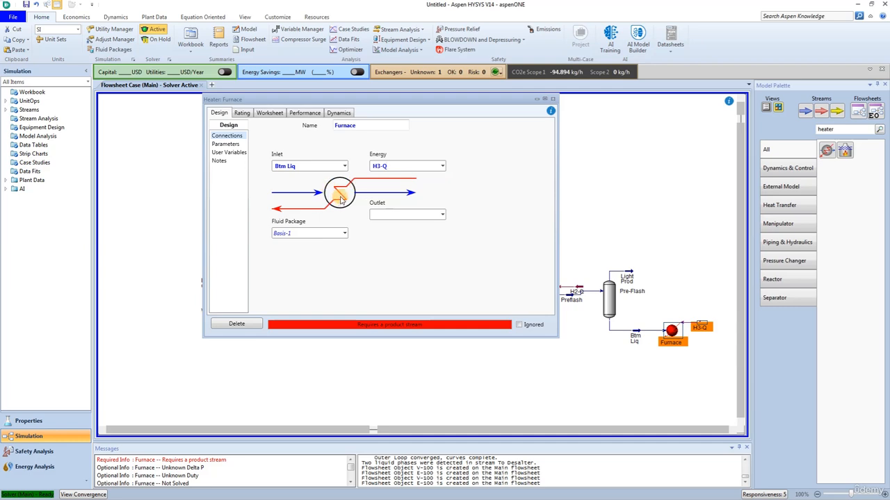
click(377, 215)
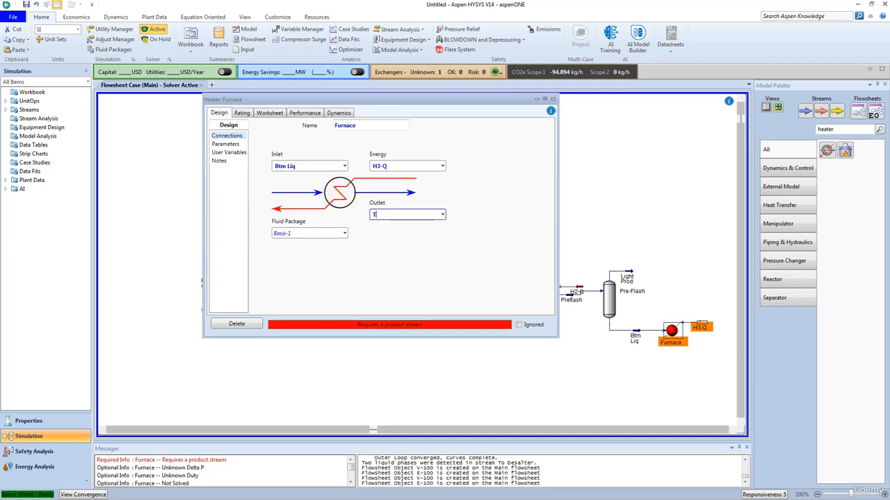
text(To Trans Line)
key(Return)
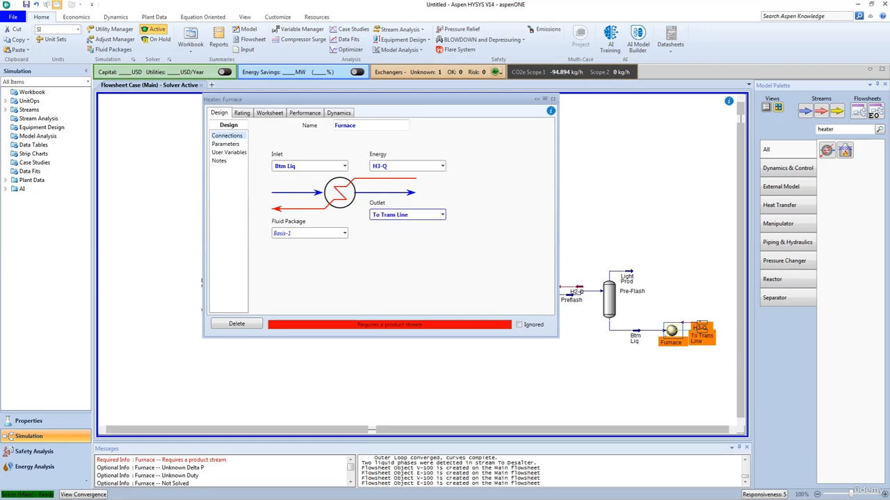
- Set the pressure drop of the Furnace to 172.4 kPa
click(227, 144)
click(282, 139)
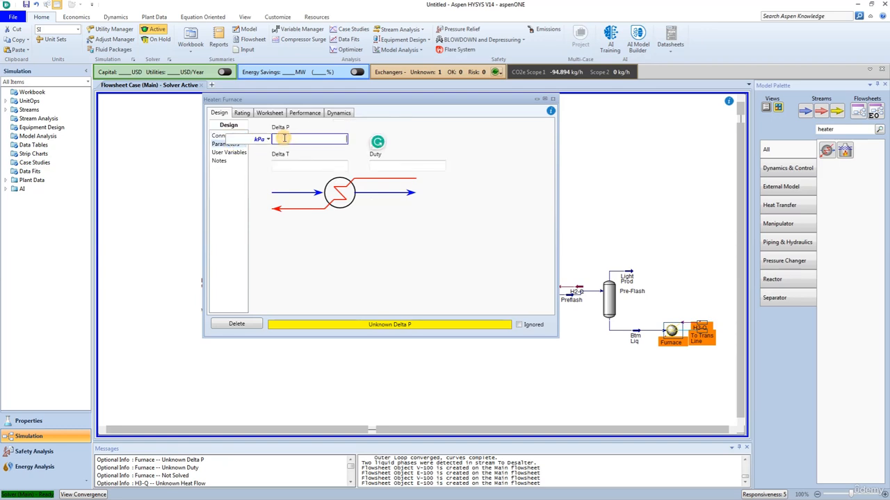
text(172.4)
key(Return)
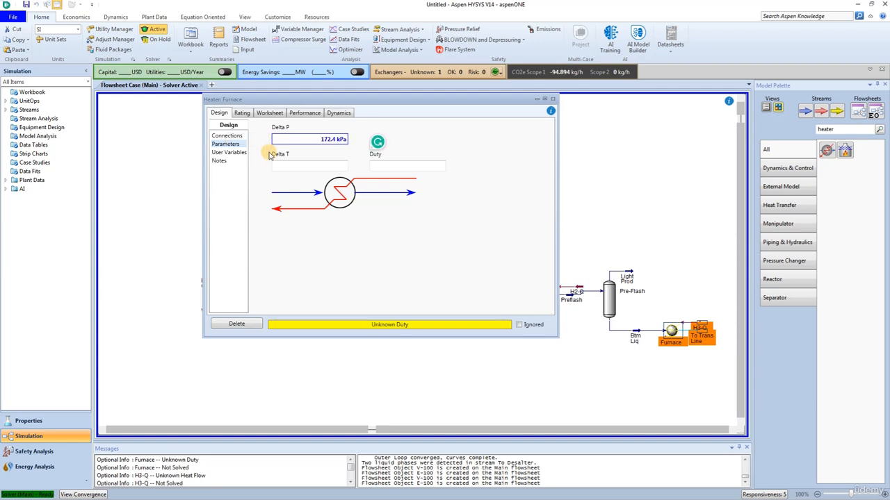
- Set the To Trans Line stream temperature to 400 °C in the Furnace's worksheet and close the heater window
click(269, 113)
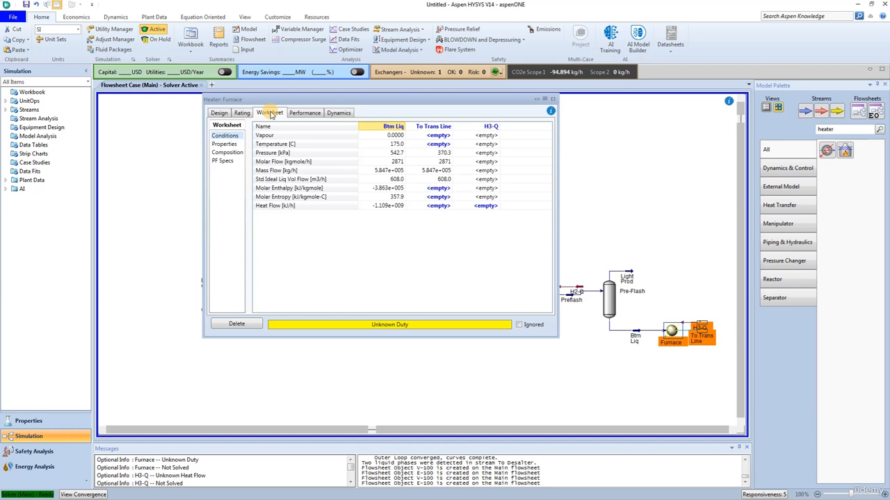
click(431, 145)
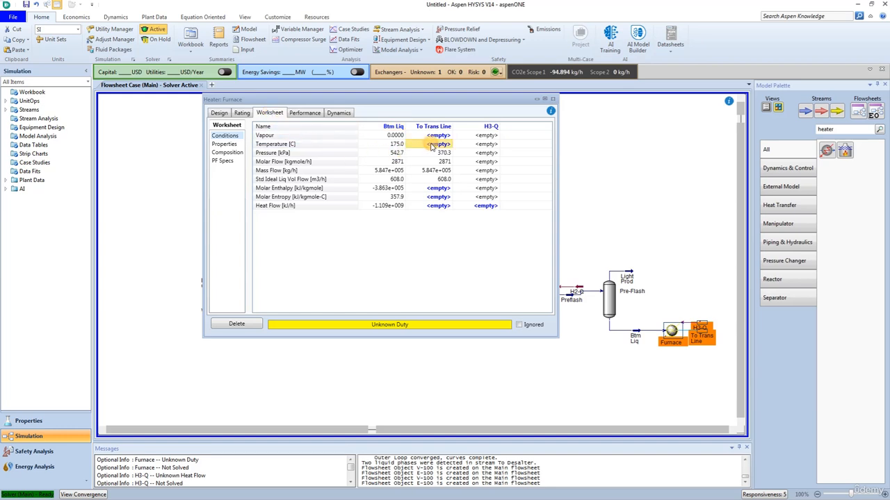
text(400)
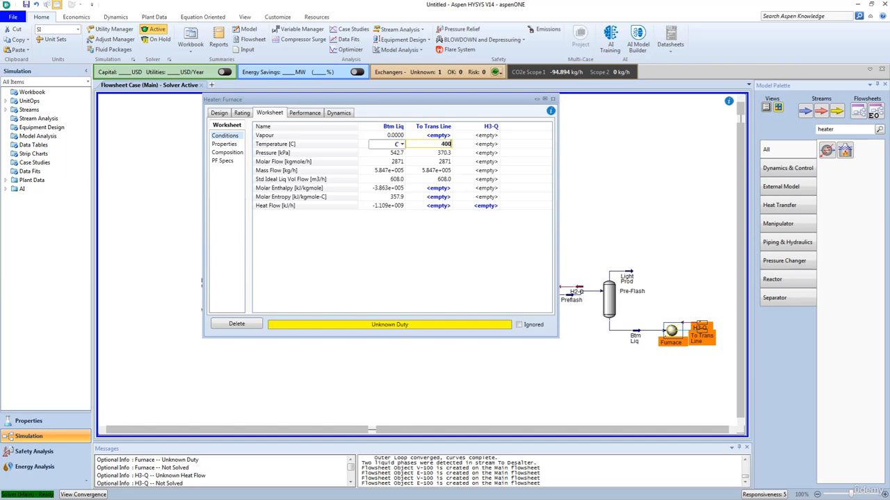
key(Return)
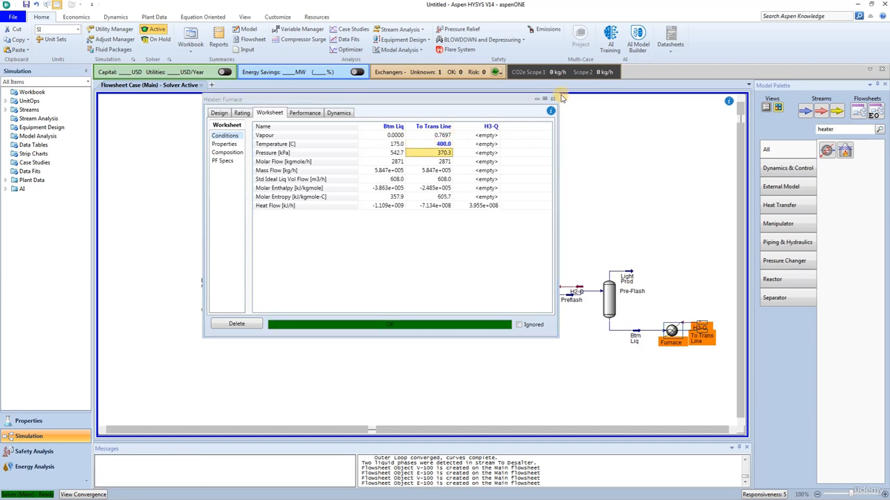
click(552, 99)
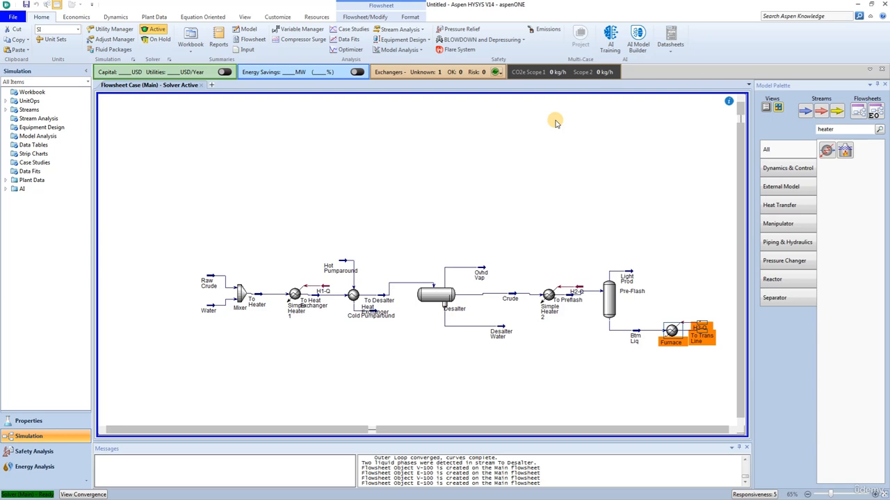
- Select the whole flowsheet and shift it left to free space after the Furnace
click(530, 394)
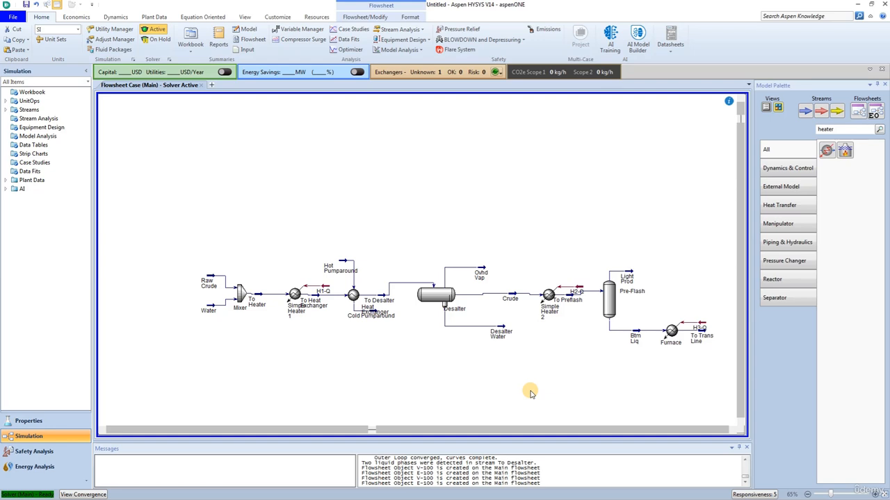
drag(175, 232, 723, 372)
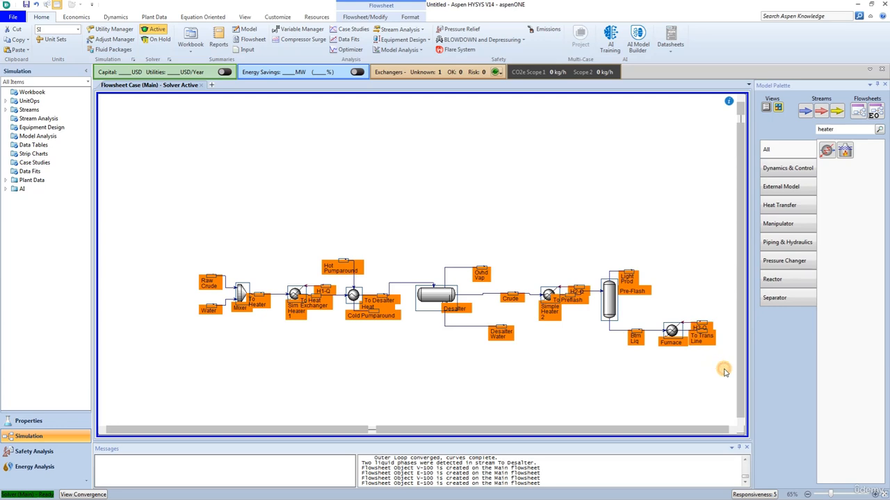
drag(361, 307, 266, 305)
click(387, 378)
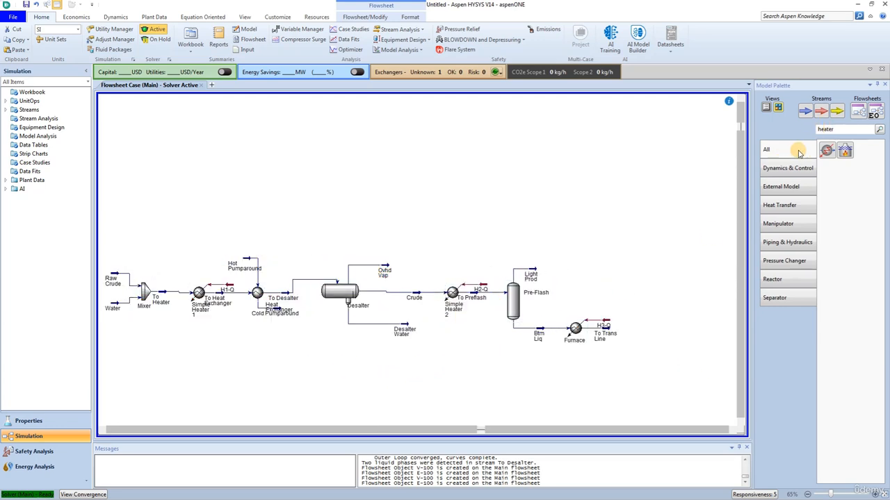
- Place a pipe segment after the To Trans Line stream and name it Transfer Line
drag(840, 130, 806, 133)
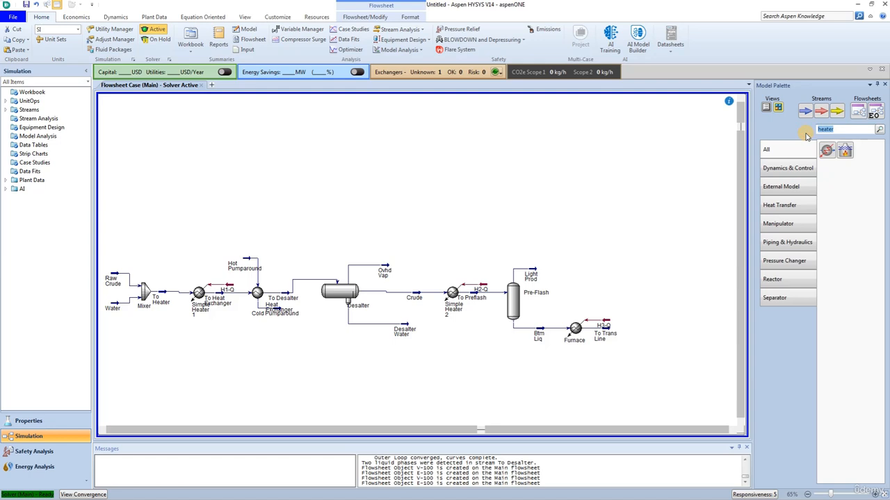
text(pip)
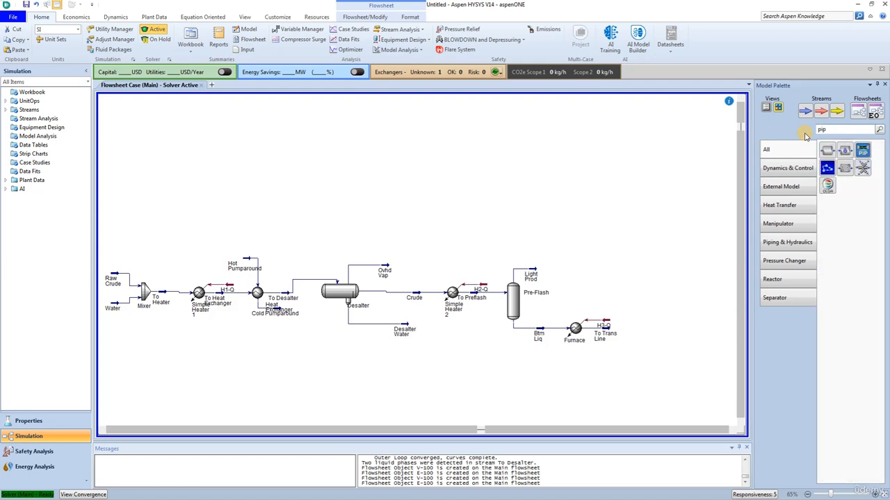
drag(825, 154, 635, 333)
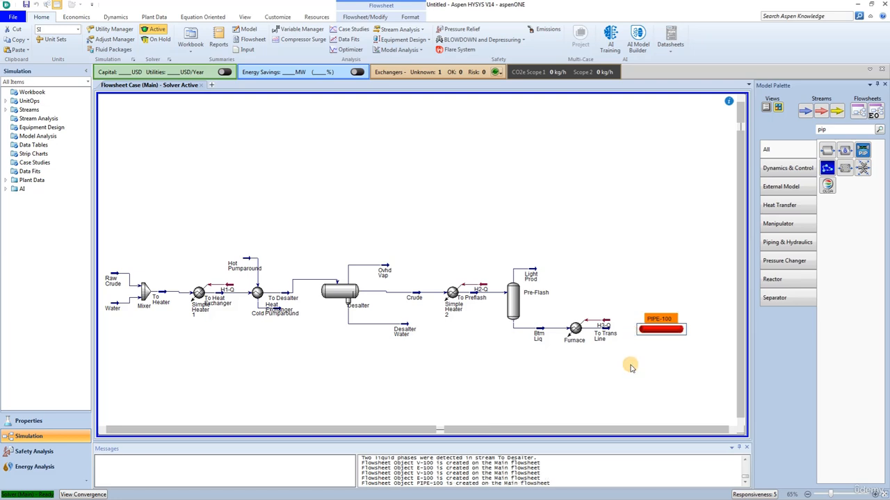
double_click(656, 331)
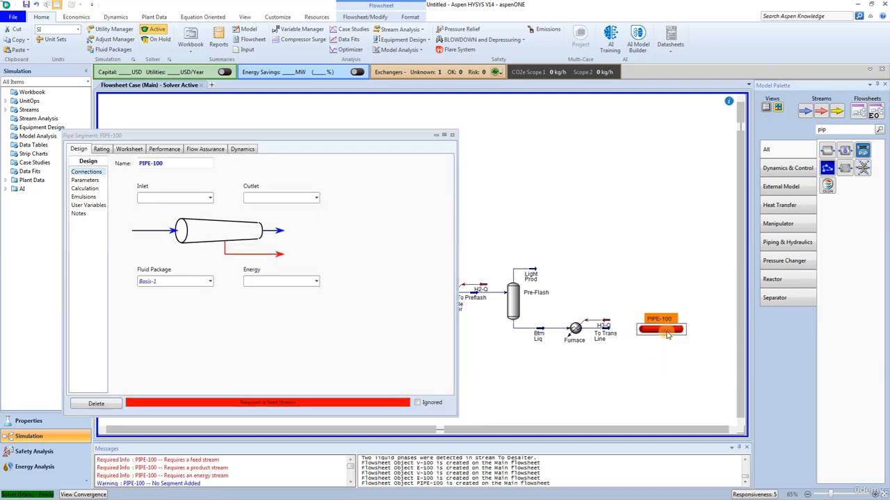
click(170, 165)
drag(170, 165, 59, 166)
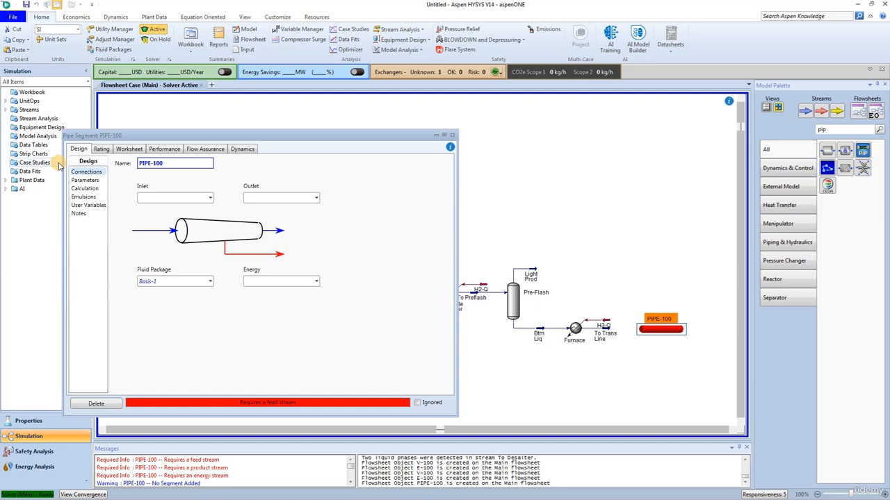
click(177, 164)
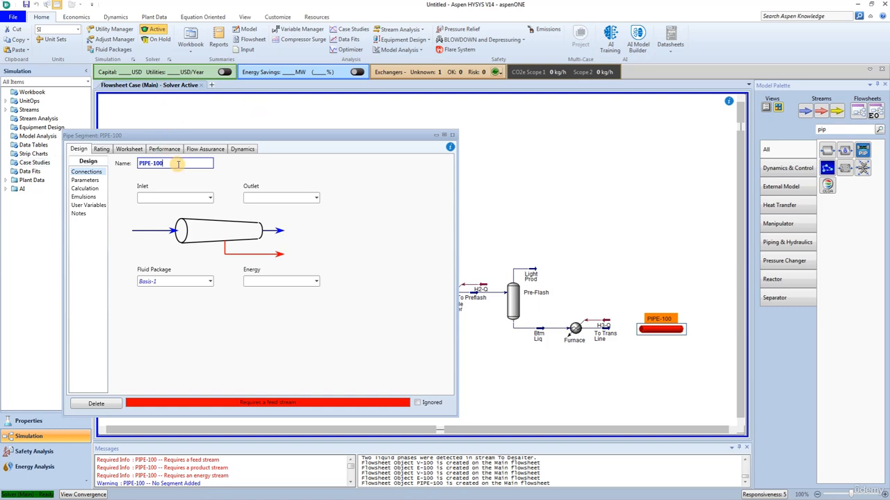
text(T)
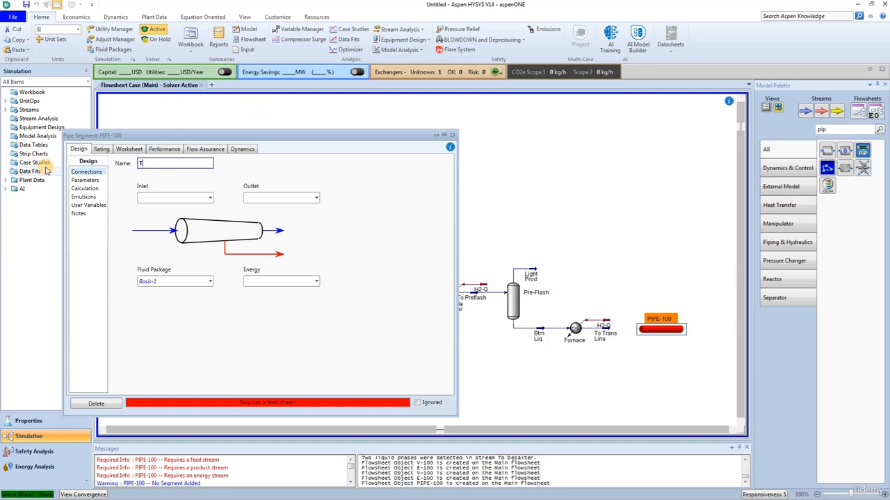
text(ransfer Line)
key(Return)
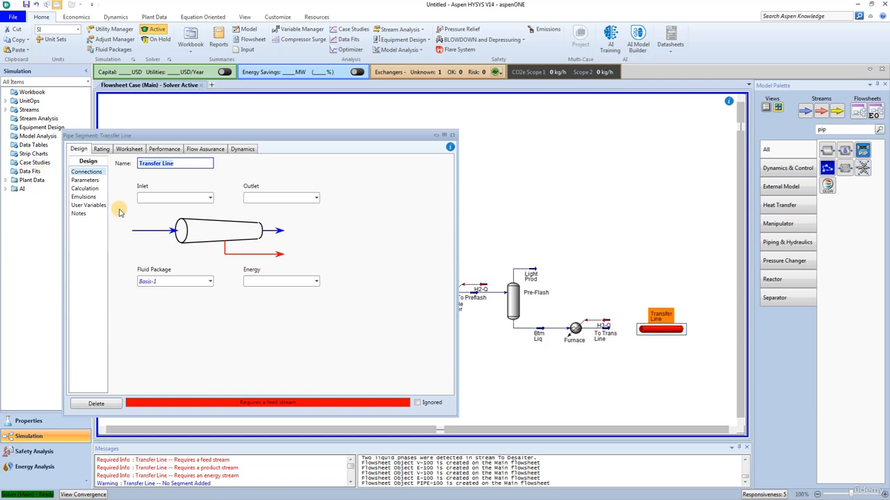
- Connect the Transfer Line with To Trans Line as inlet, Atm Feed as outlet and Pipe-Q as energy stream
click(209, 198)
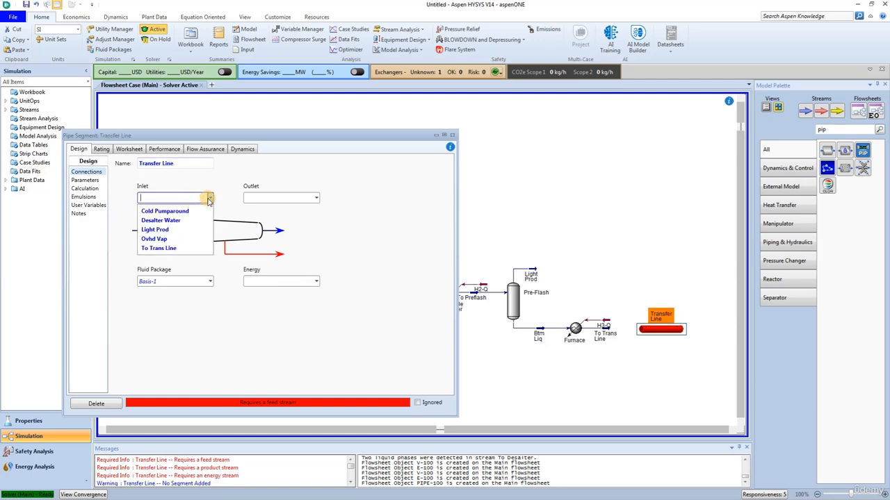
click(180, 248)
click(256, 200)
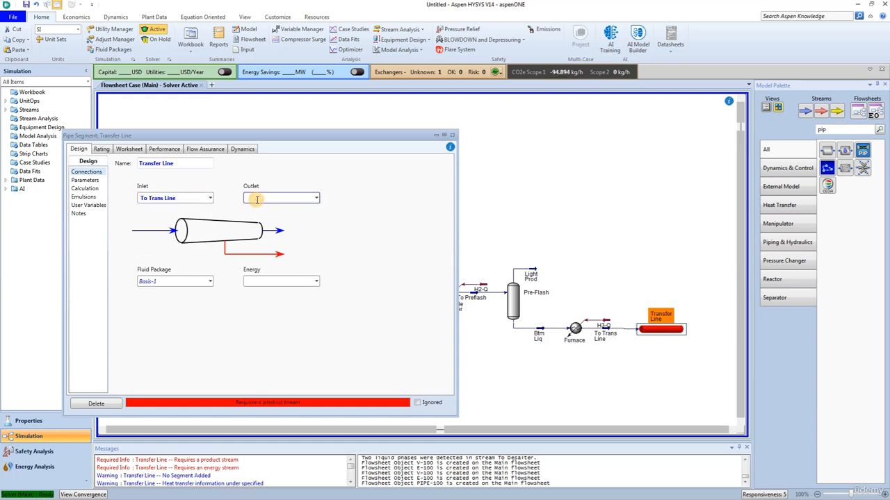
text(Atm Feed)
key(Return)
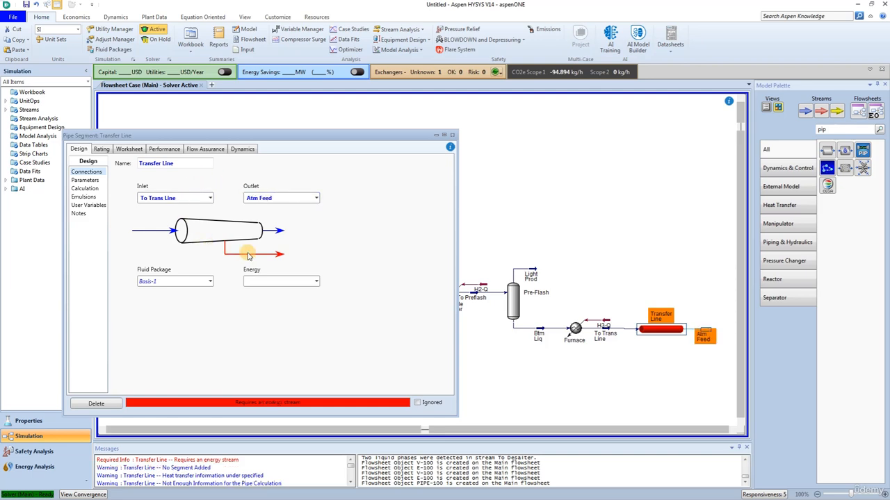
click(255, 282)
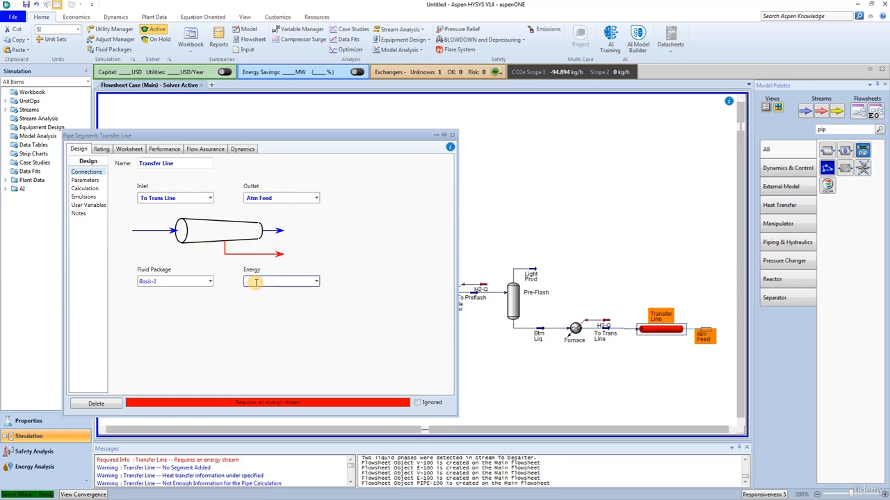
text(Pipe-Q)
key(Return)
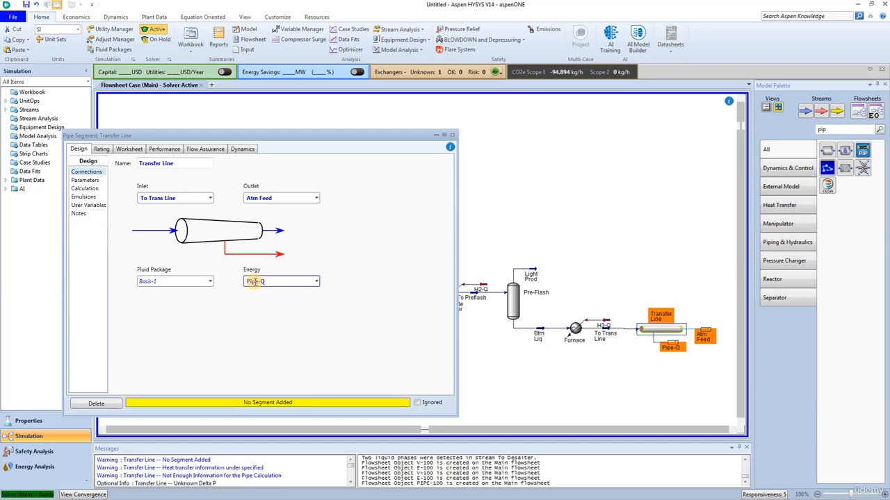
- Set the horizontal, vertical and inclined pipe flow correlations of the Transfer Line to Tulsa Unified Model (2-Phase)
click(79, 181)
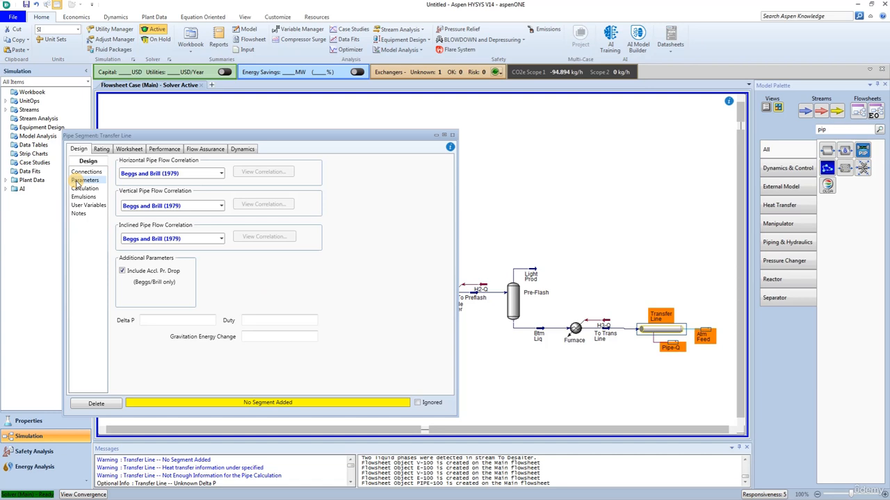
click(175, 173)
click(150, 252)
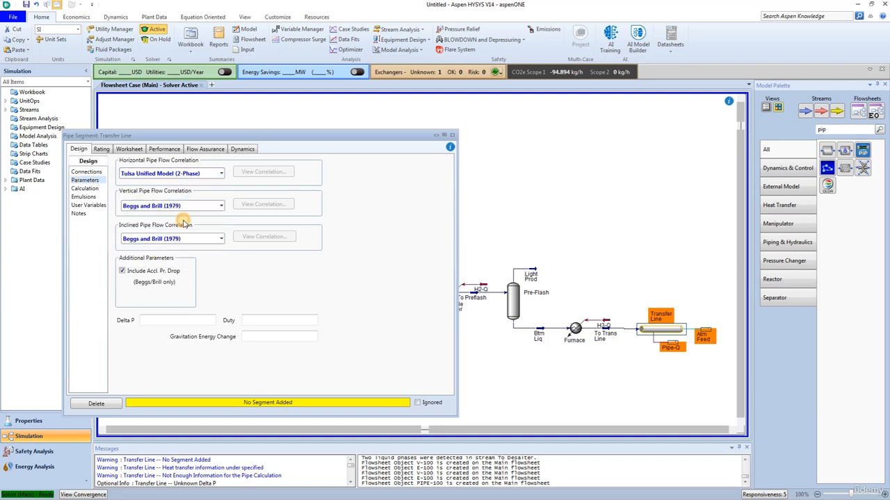
click(198, 206)
click(179, 330)
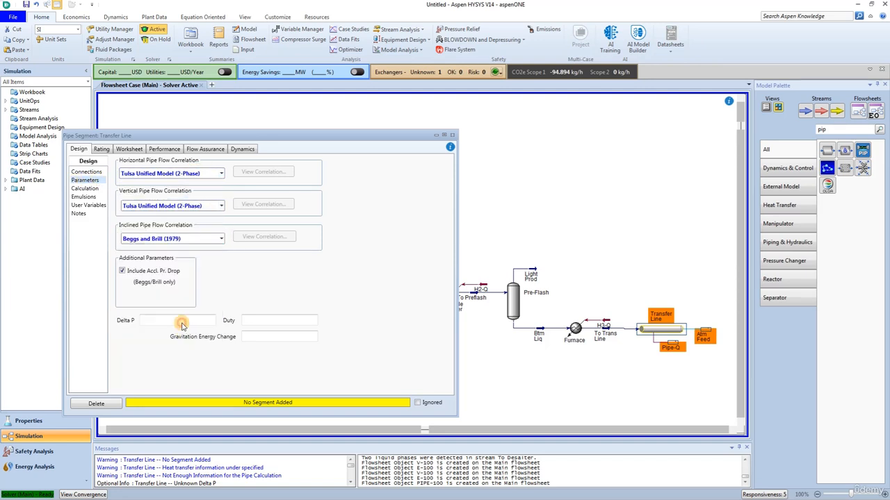
click(182, 239)
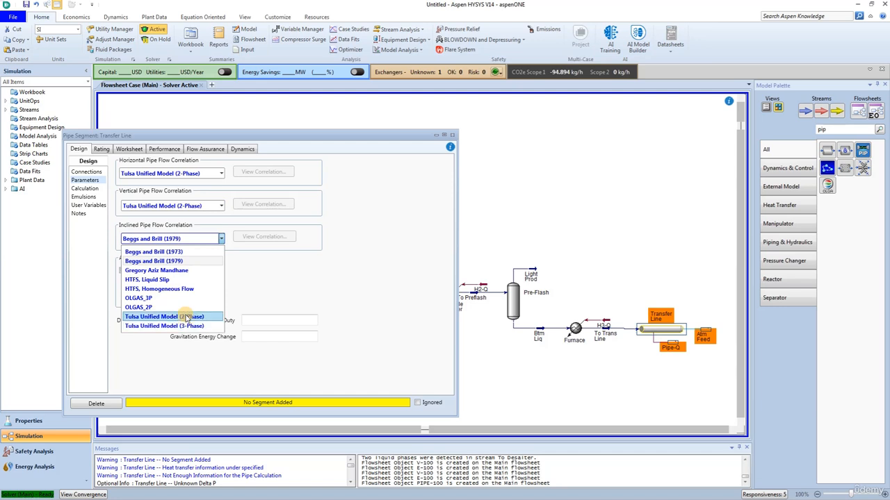
click(185, 316)
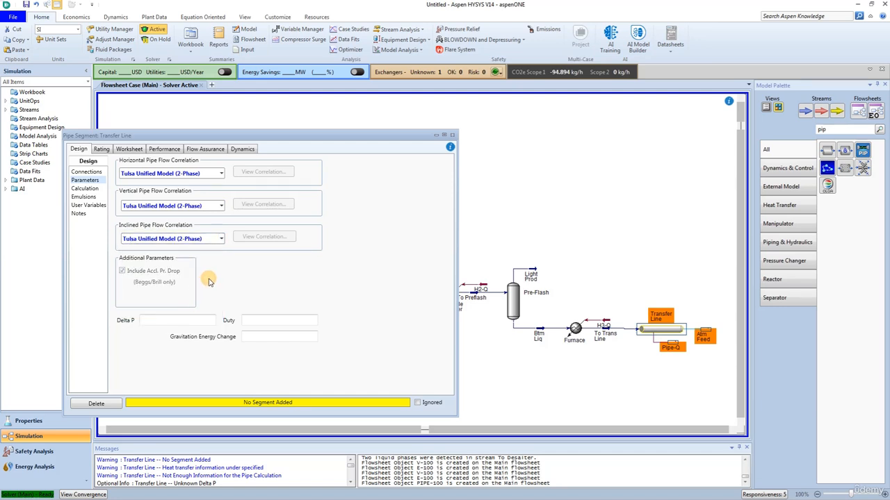
- Append a first pipe segment in the Transfer Line's sizing profile and set its length to 76.20 m
click(99, 149)
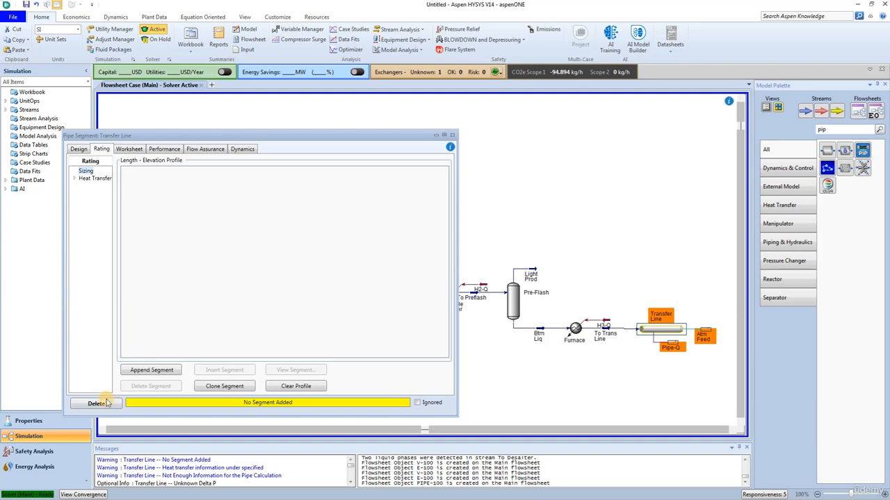
click(153, 372)
click(148, 371)
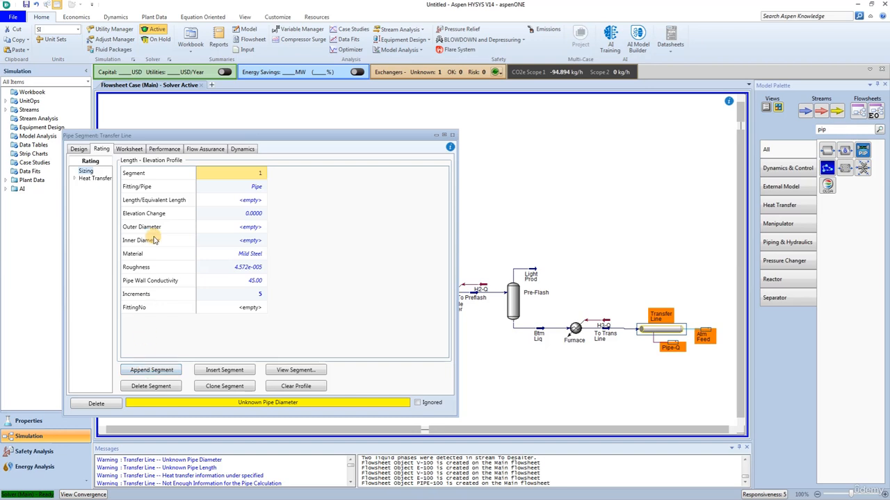
click(253, 202)
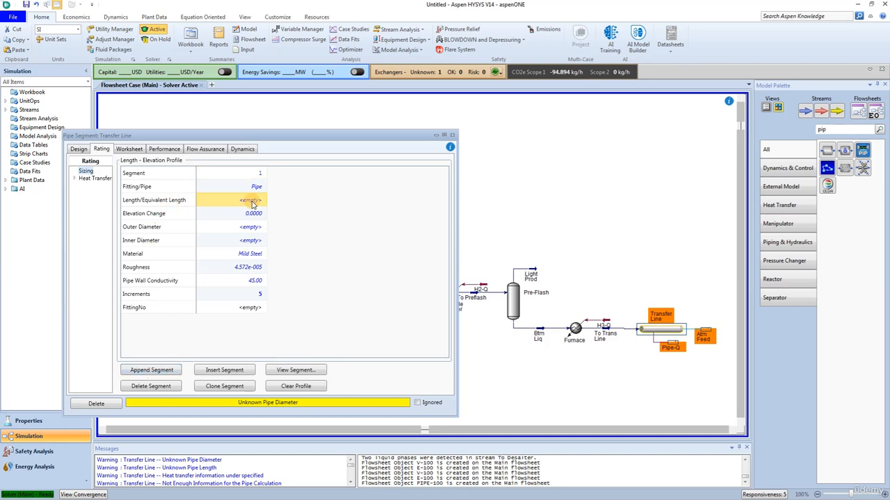
text(100)
key(Return)
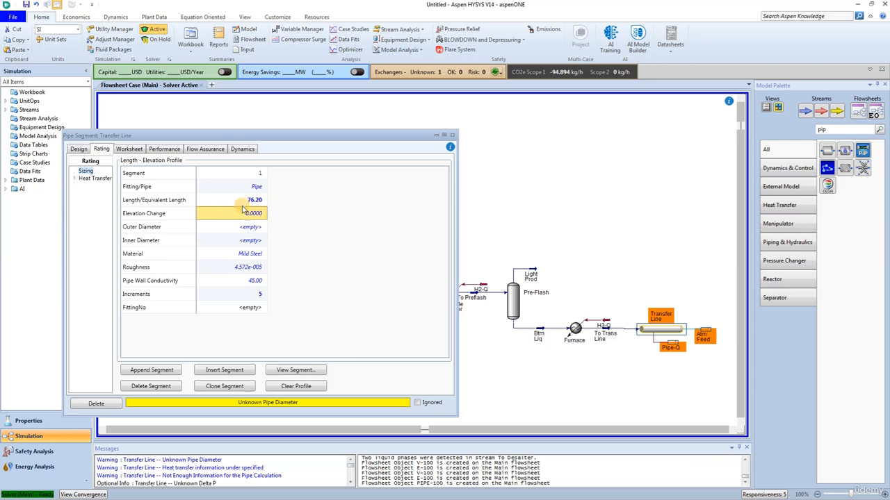
- Enter an elevation change of 3.35 m for the first pipe segment
text(3.35)
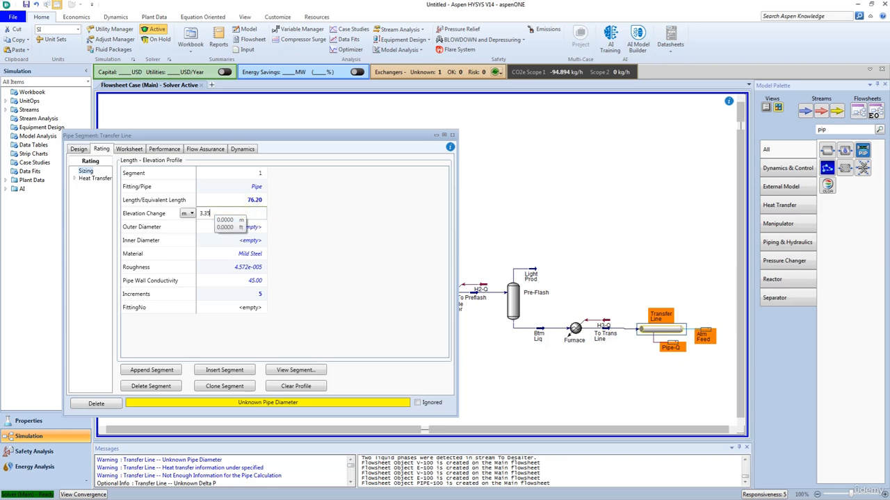
key(Return)
double_click(243, 213)
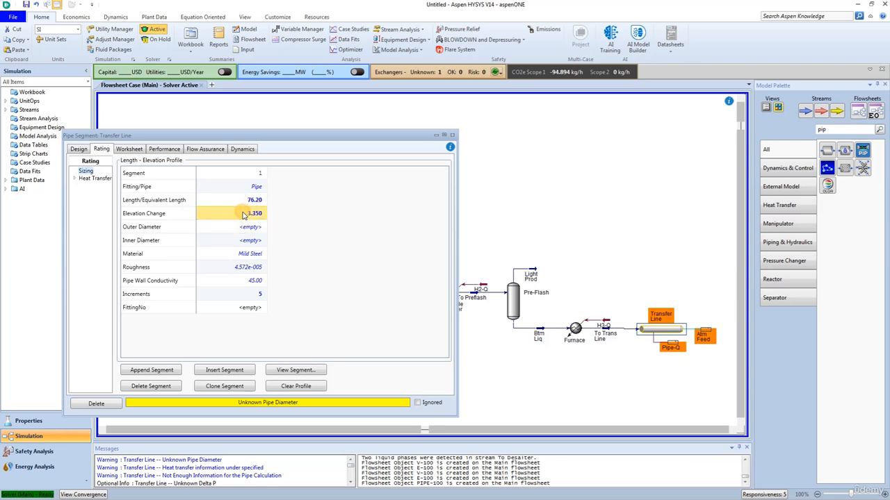
click(515, 204)
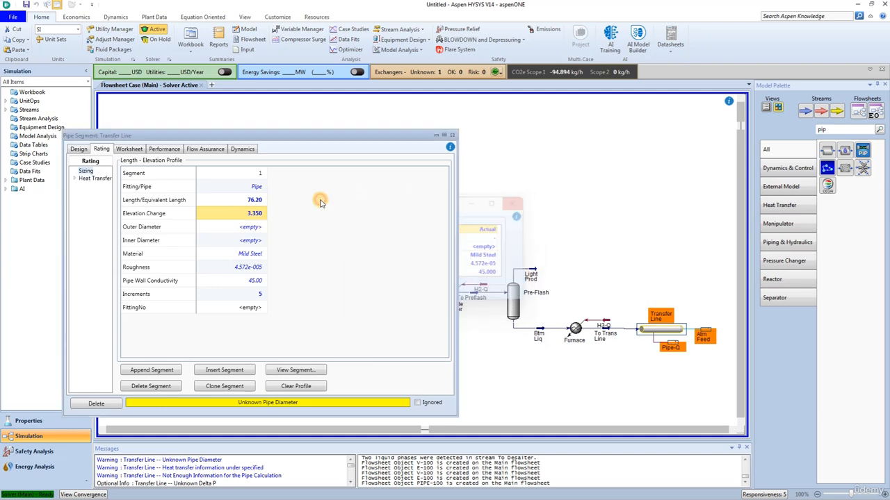
double_click(243, 213)
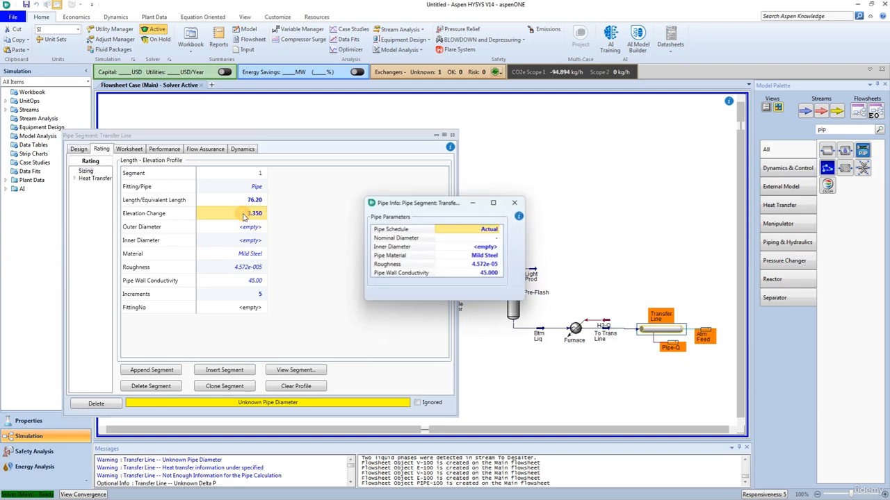
click(514, 204)
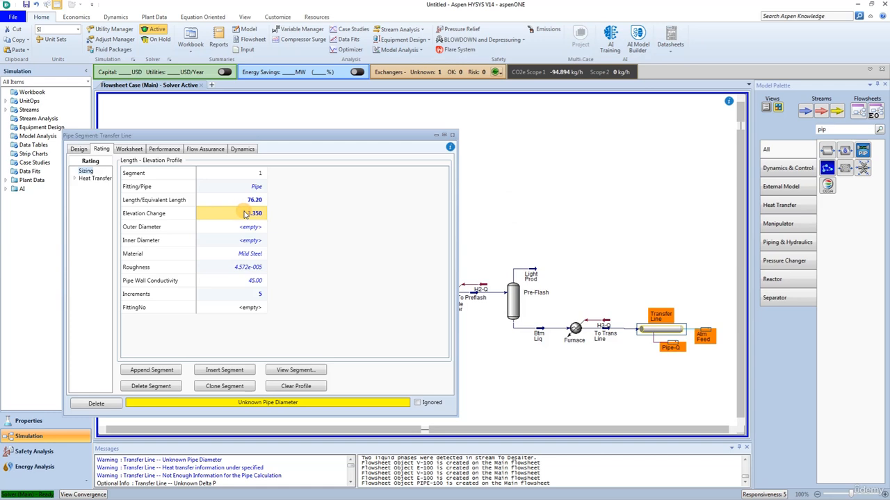
- Set the first pipe segment's elevation change to -3.35 m
text(-)
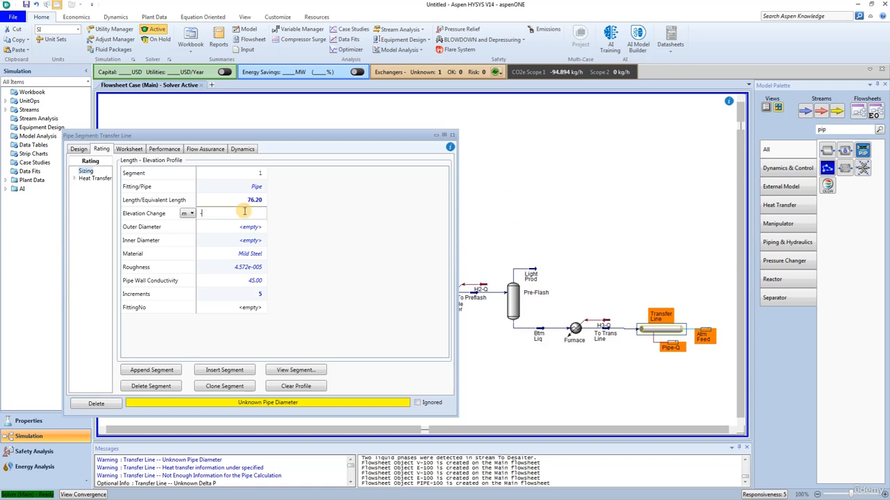
text(3.35)
key(Return)
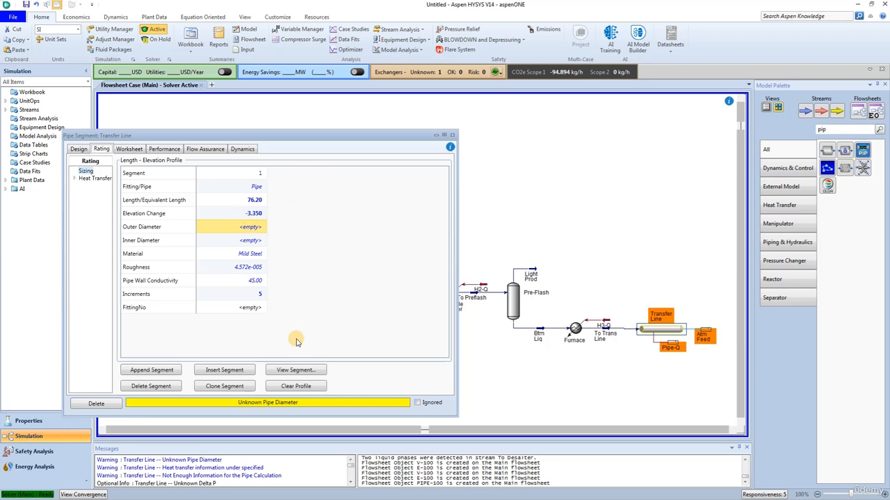
- Specify the first pipe segment as Schedule 40 with a 600 mm nominal diameter and close its pipe details
click(296, 372)
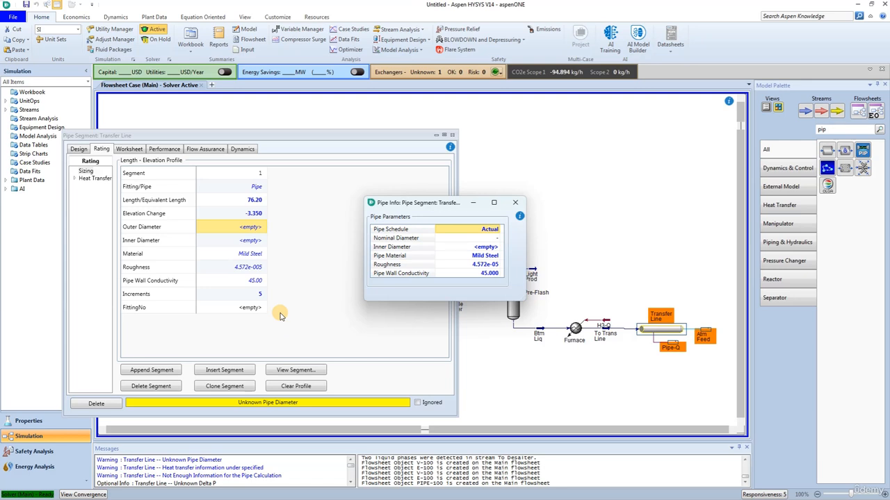
click(479, 229)
click(497, 229)
click(456, 278)
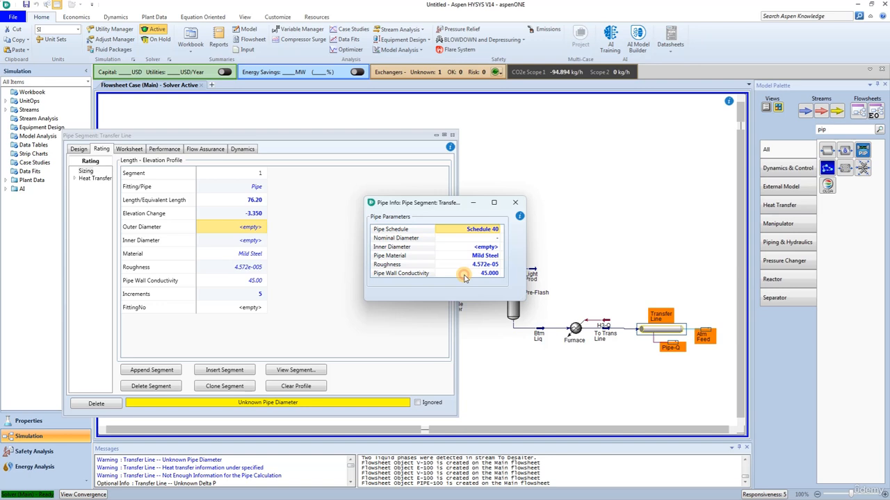
click(487, 239)
click(496, 239)
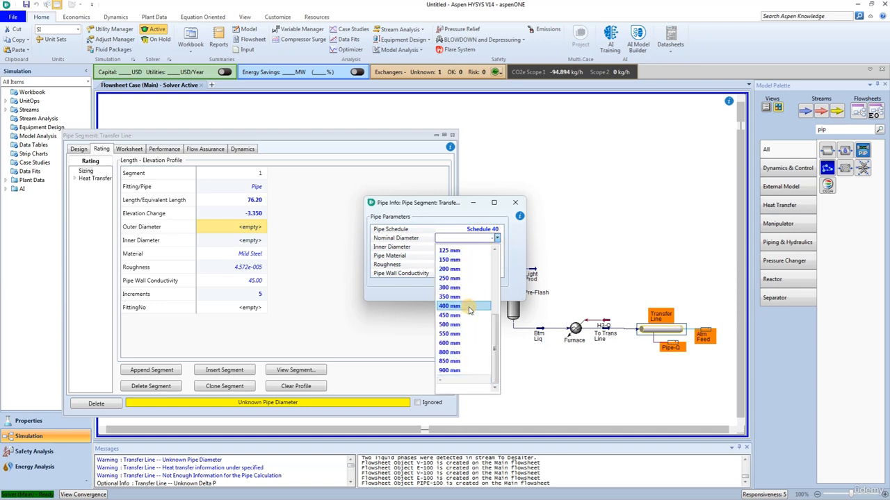
click(458, 344)
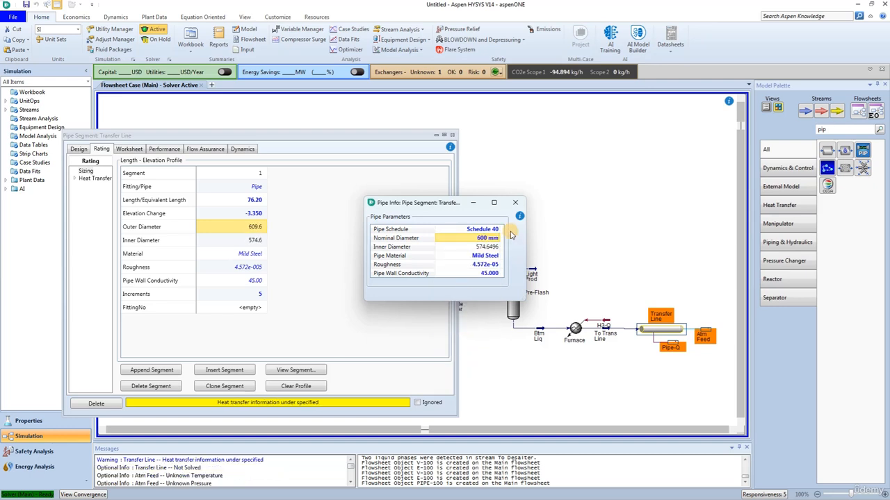
click(515, 202)
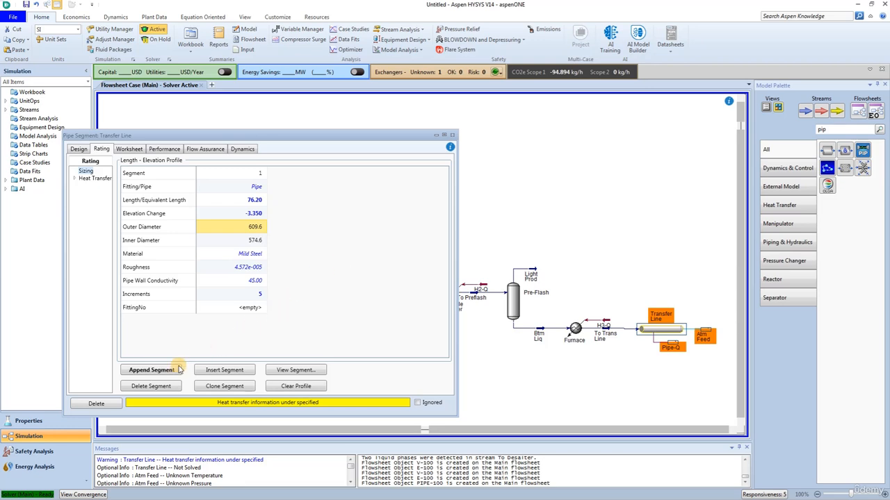
- Append a second segment to the Transfer Line profile and make it an Elbow: 90 Std fitting
click(142, 370)
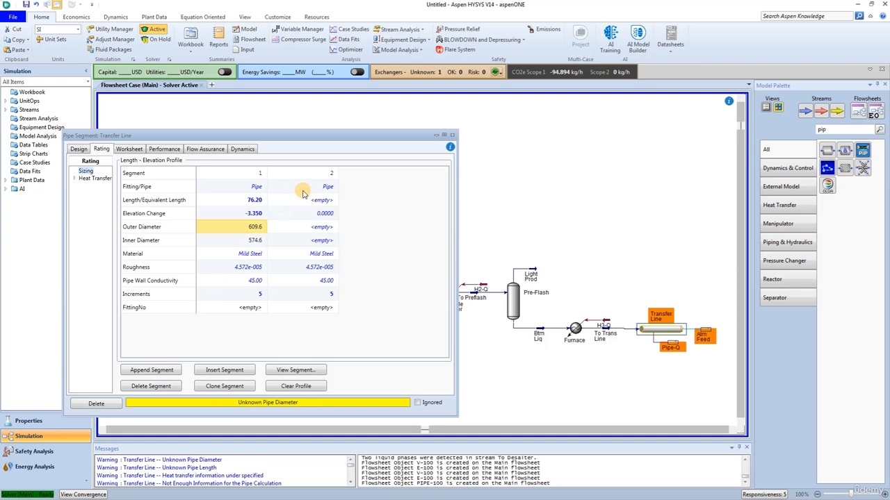
click(323, 188)
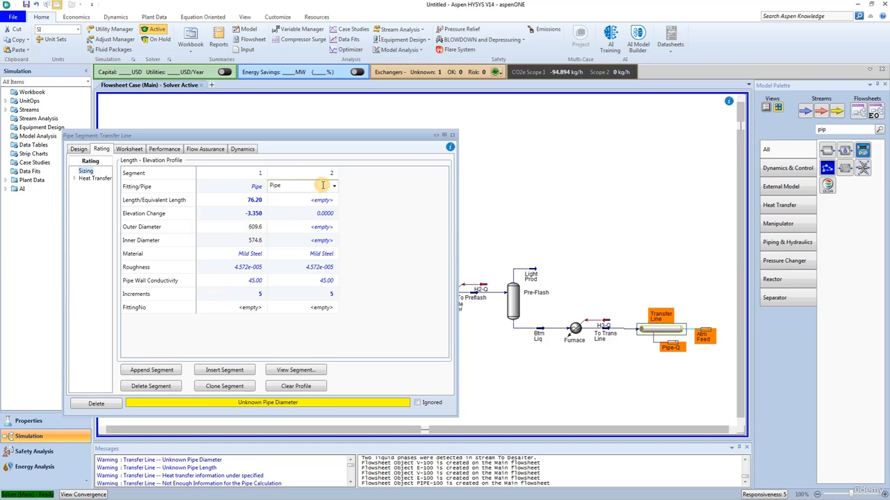
click(335, 188)
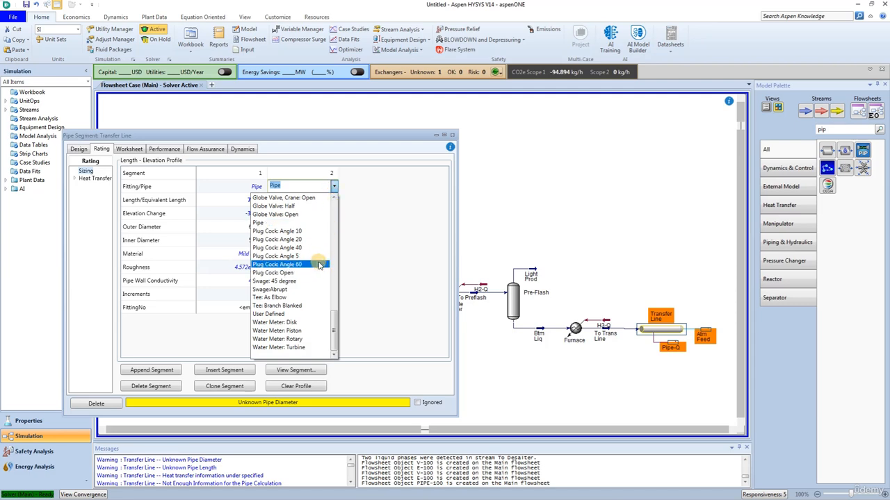
scroll(317, 269, up, 6)
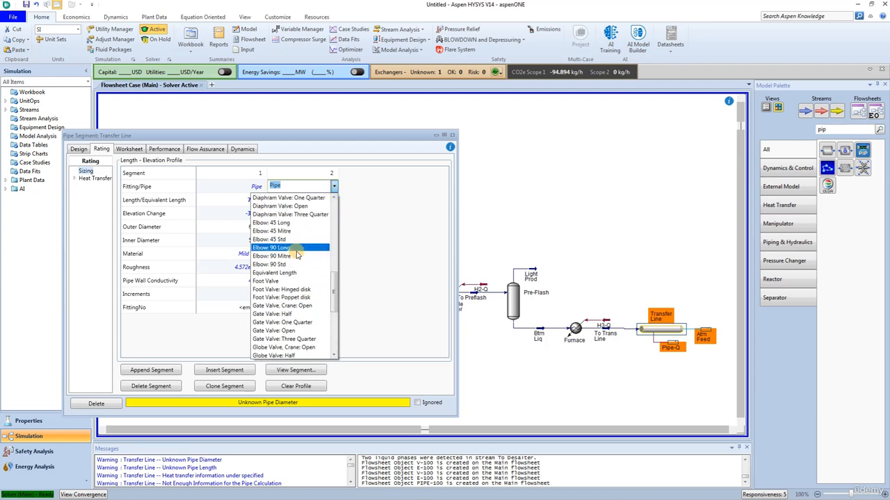
click(284, 265)
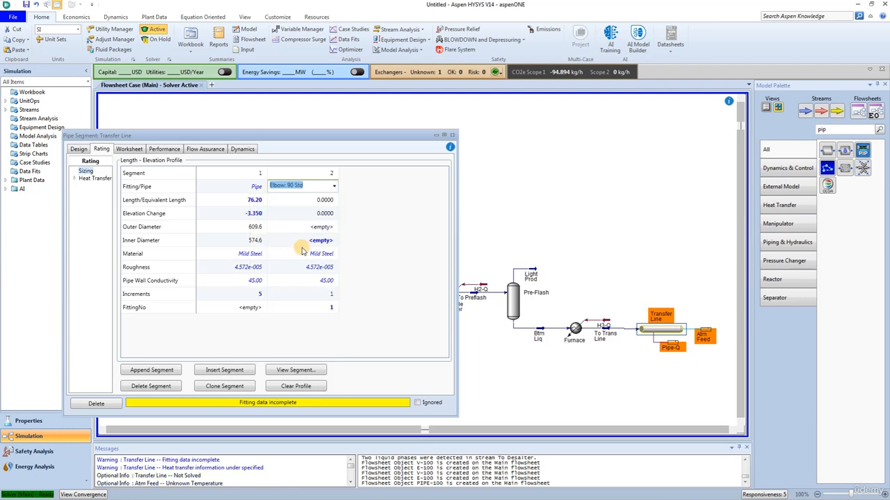
- Set the elbow segment's inner diameter to 574.6 mm
click(314, 242)
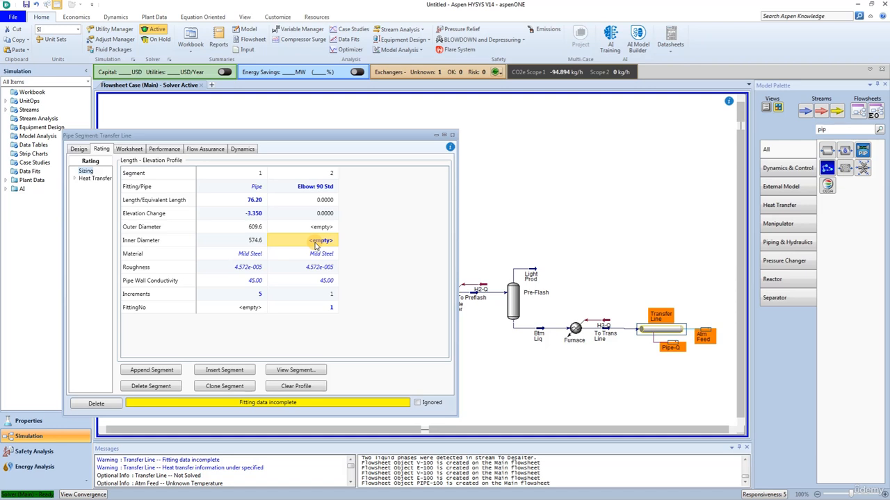
text(5)
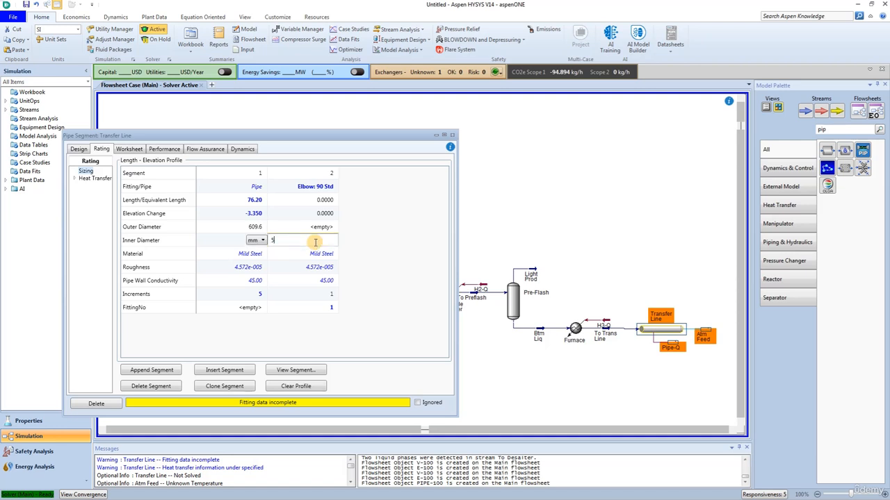
text(74.6)
key(Return)
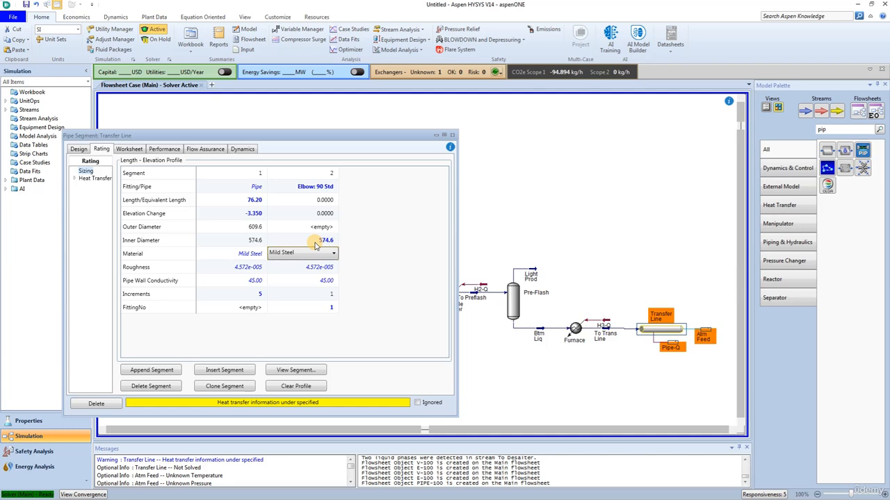
- Clone the first pipe segment as segment 3 of the Transfer Line profile and set its length to 121.9 m
click(250, 228)
right_click(248, 228)
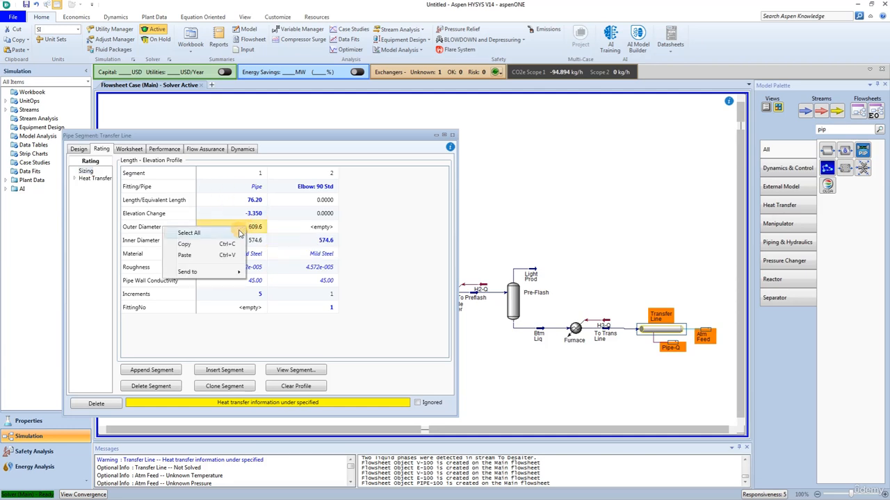
click(237, 214)
right_click(237, 214)
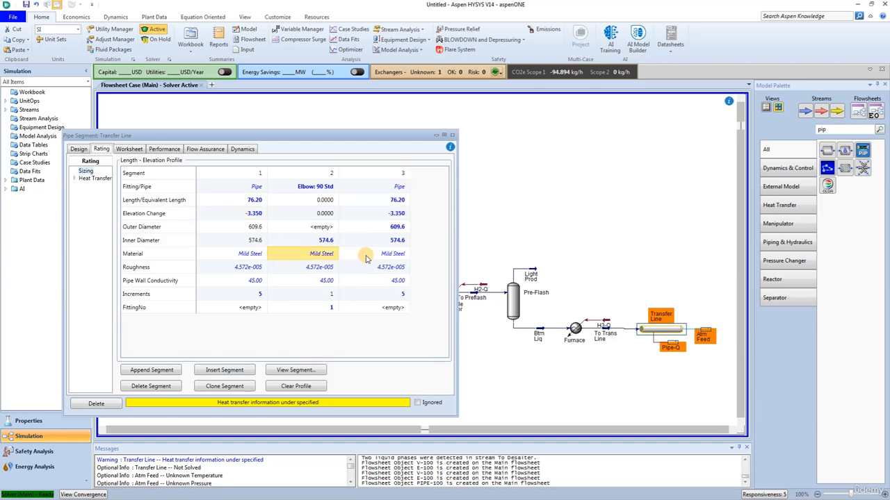
click(396, 201)
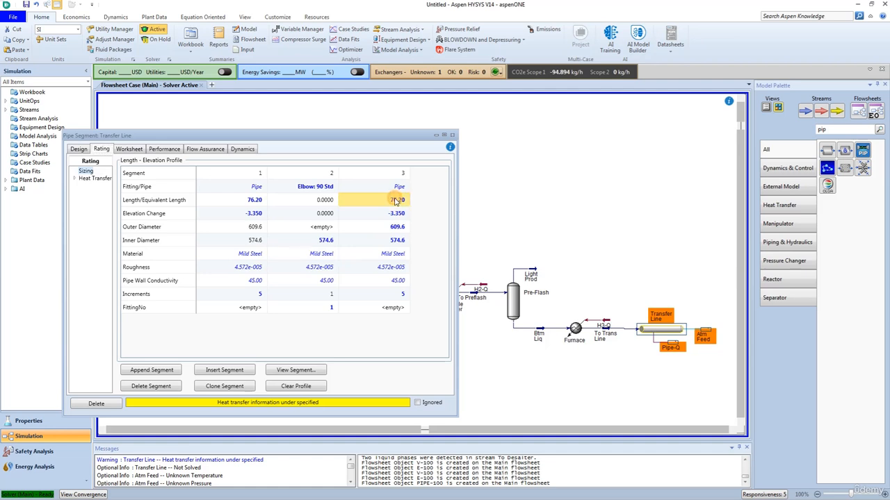
text(121.9)
key(Return)
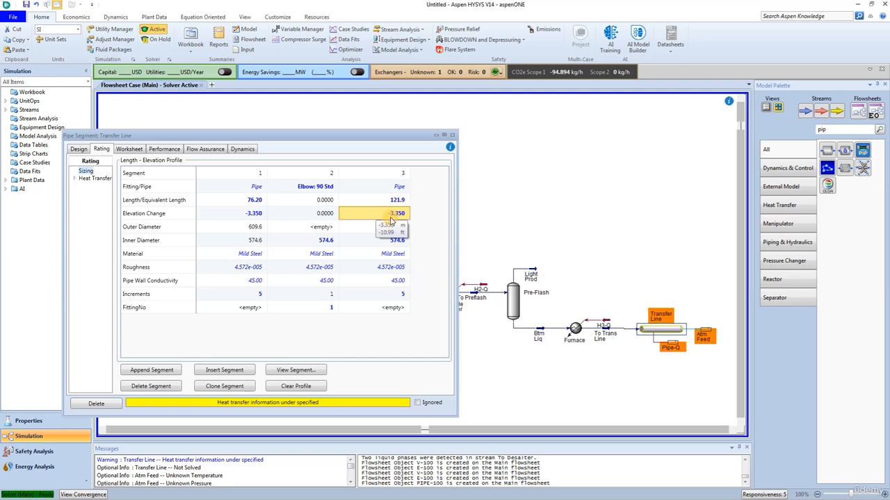
- Set the third segment's elevation change to 4.57 m and its number of increments to 10
text(4.)
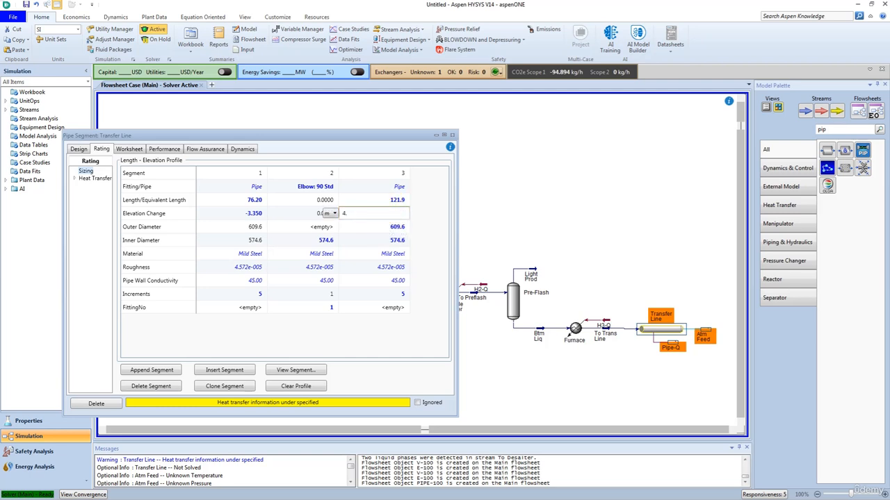
text(57)
key(Return)
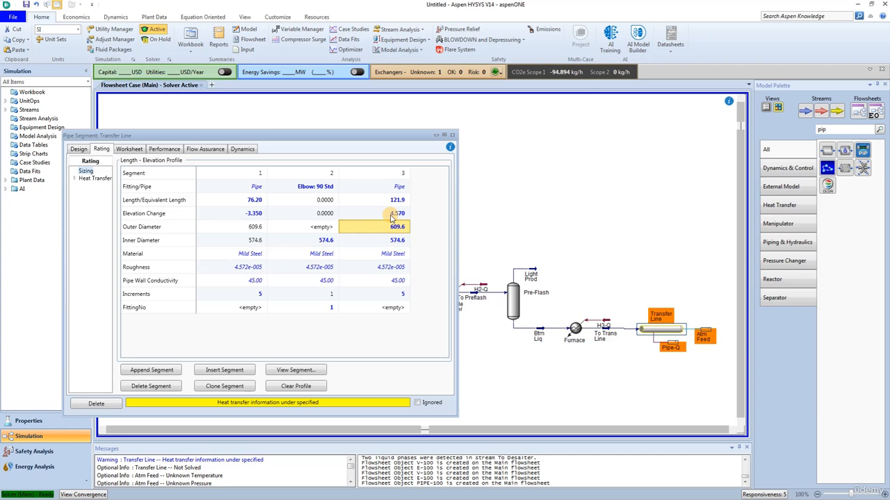
click(394, 295)
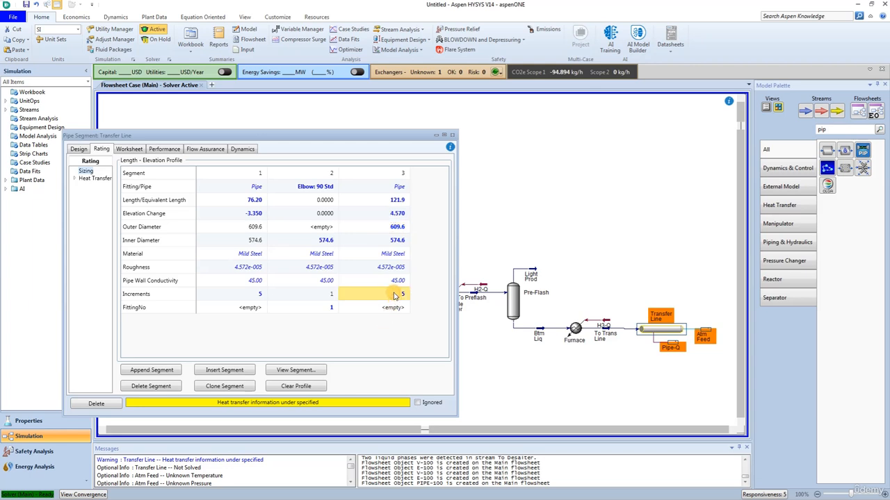
text(10)
key(Return)
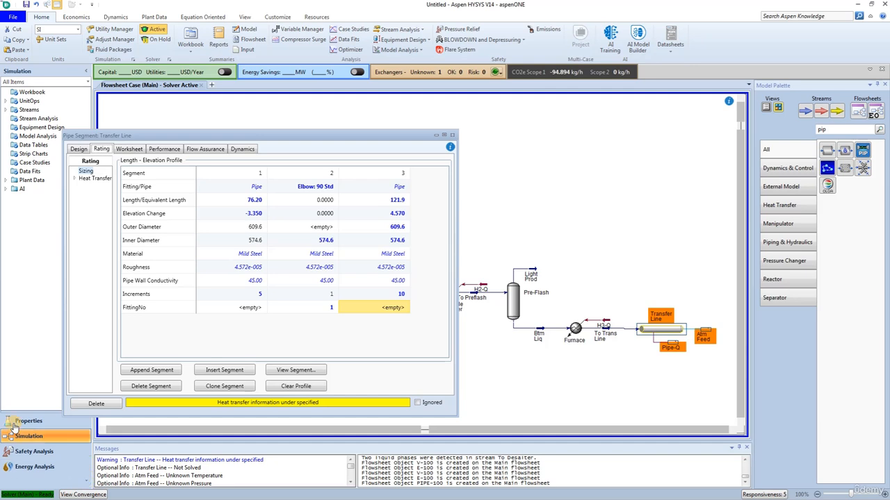
- Include the pipe wall, inner HTC, insulation and outer HTC in the Transfer Line's heat transfer coefficient estimation
click(75, 177)
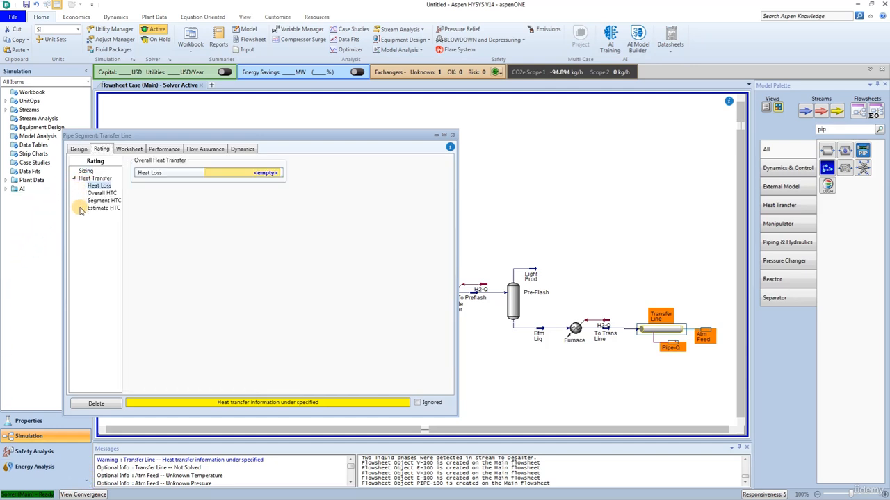
click(101, 208)
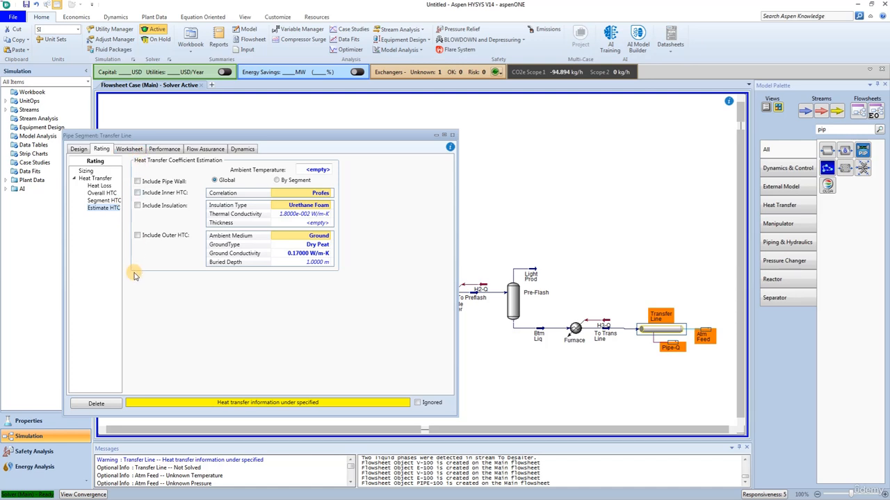
click(138, 182)
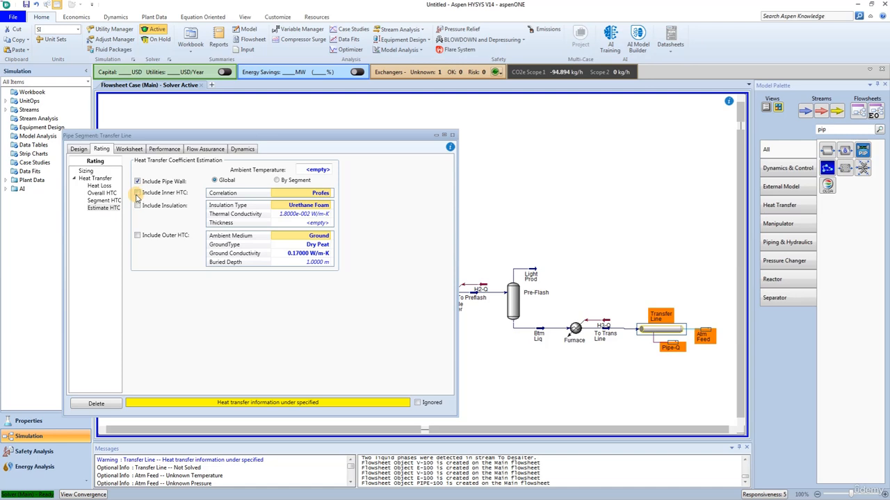
click(137, 192)
click(138, 206)
click(138, 235)
click(143, 262)
- Set the ambient temperature for the Transfer Line's heat transfer estimation to -9.4 °C
click(305, 167)
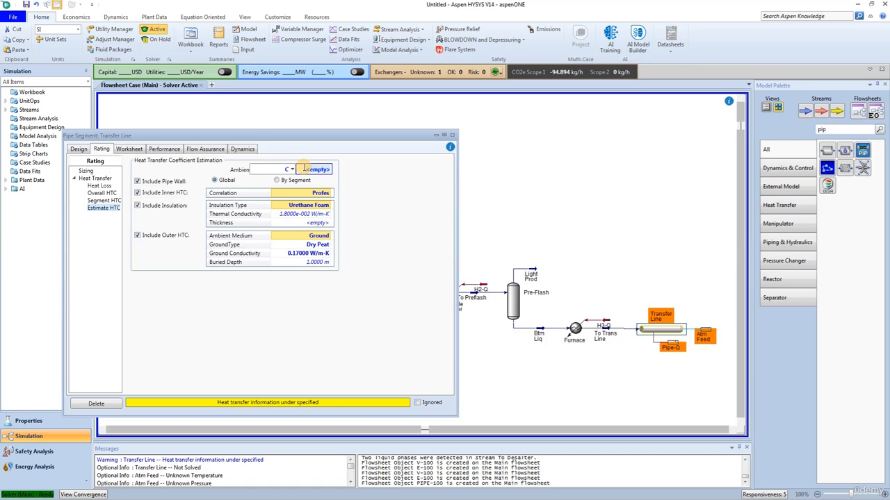
text(-9.4)
key(Return)
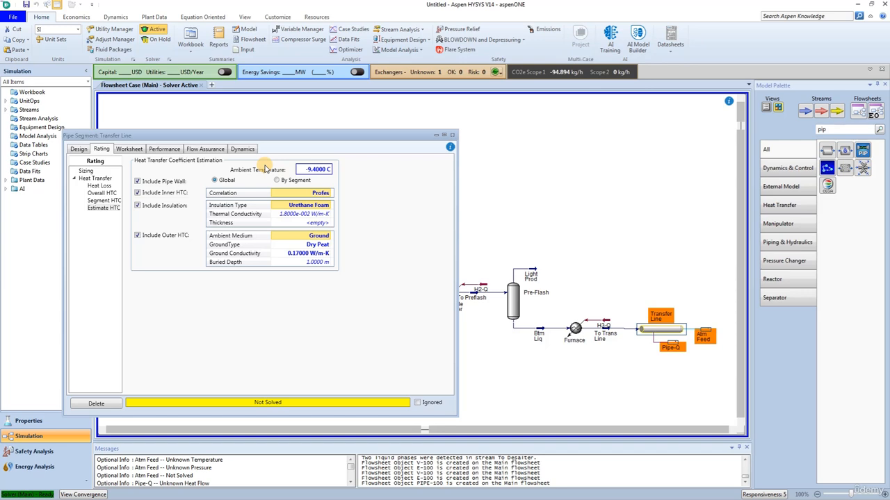
- Set the thickness of the Urethane Foam insulation to 1.5 in
click(314, 223)
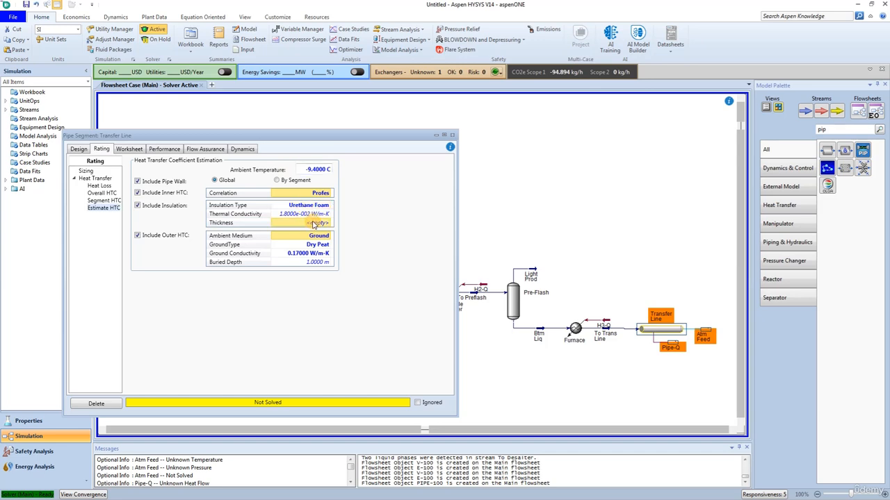
text(1.5)
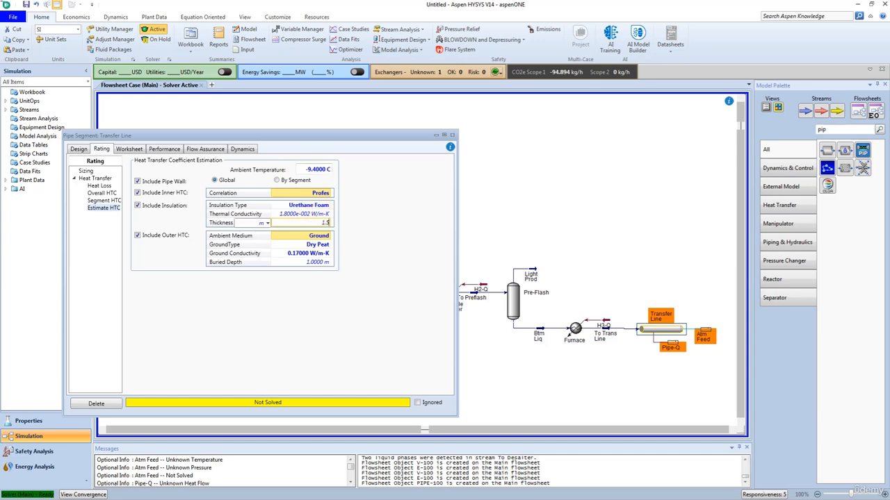
click(266, 223)
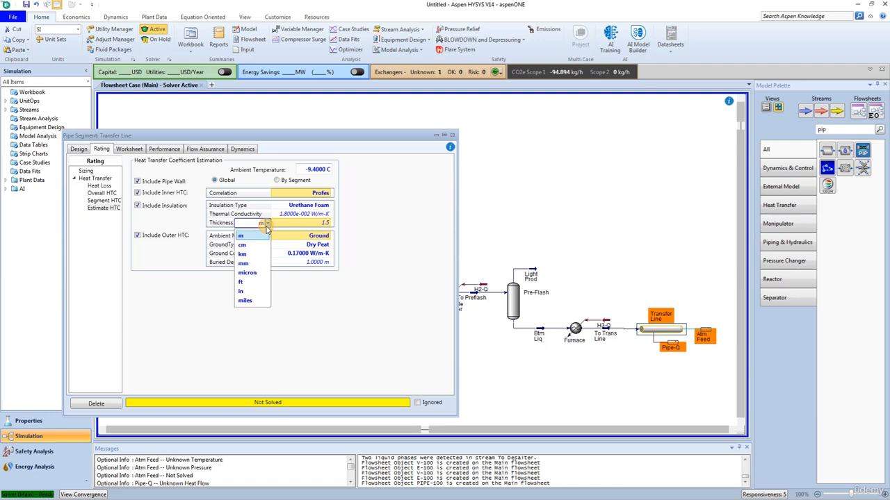
click(247, 291)
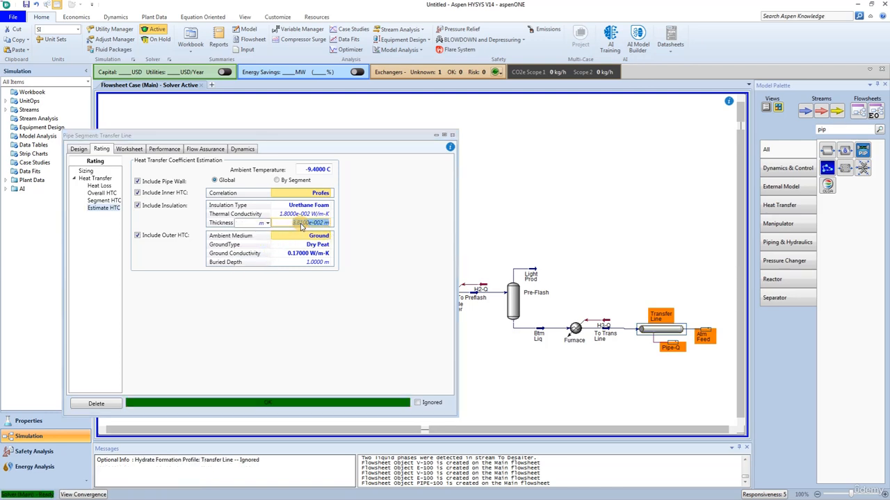
click(281, 228)
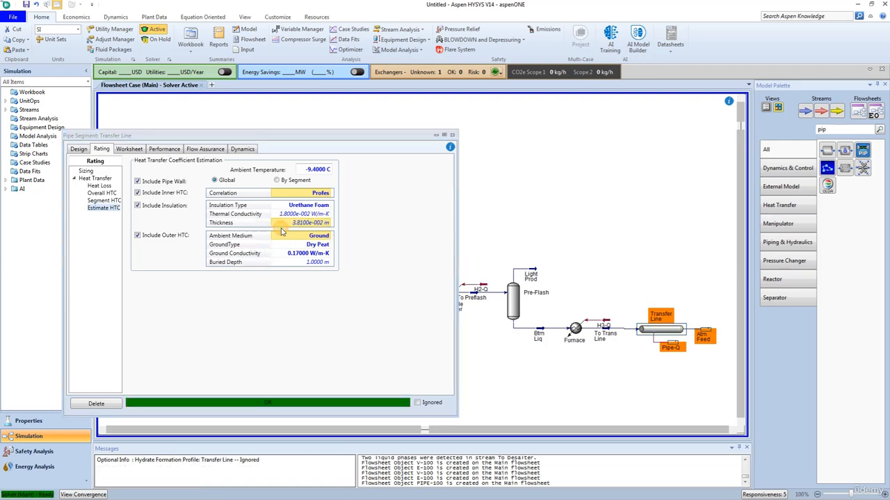
click(302, 224)
mouse_move(302, 223)
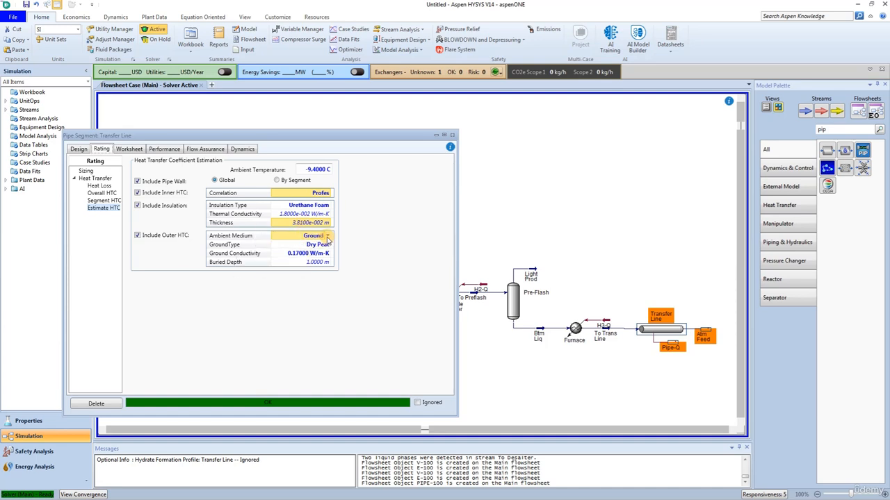
- Change the ambient medium for the outer heat transfer to Air with a velocity of 11.176 m/s
click(325, 237)
click(303, 251)
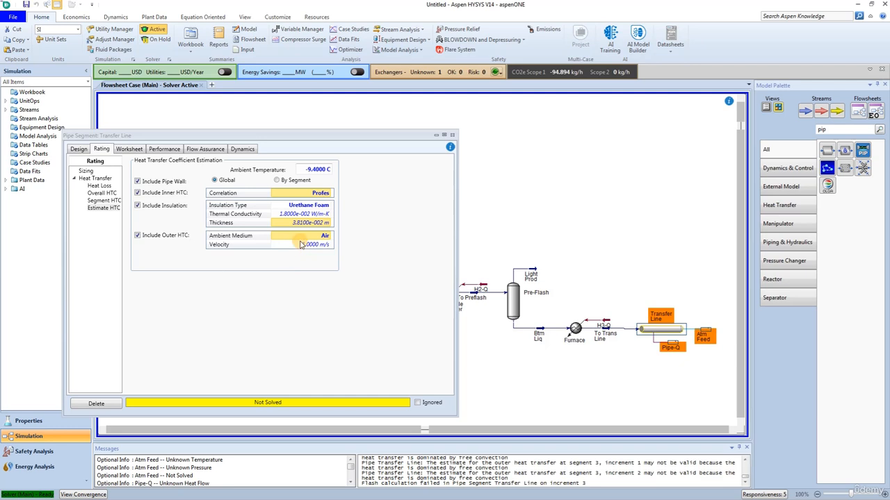
click(299, 250)
text(11.)
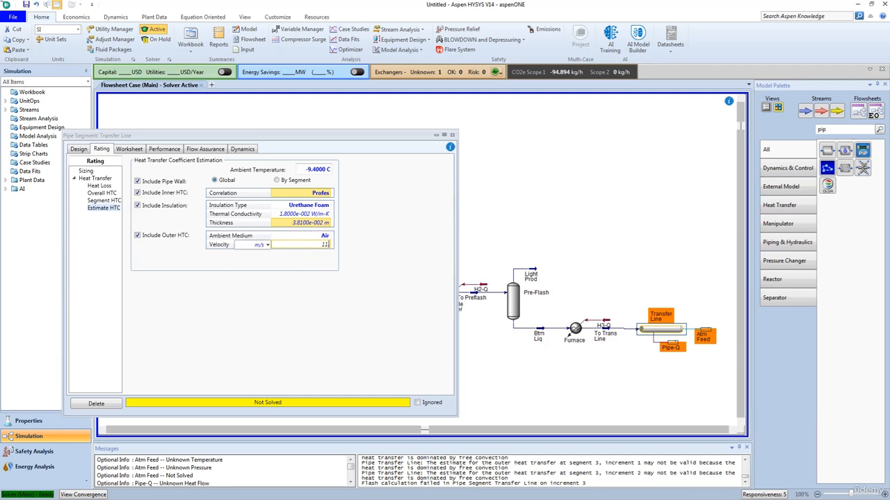
text(176)
key(Return)
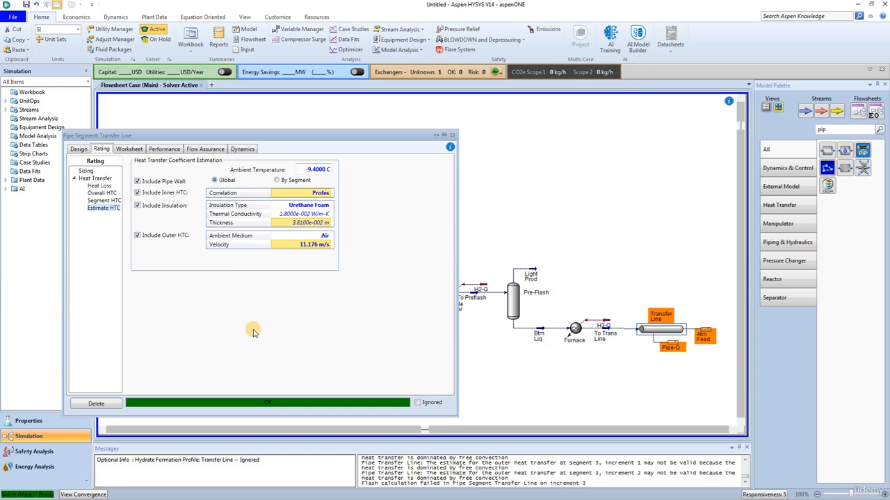
- Enable slug calculations in the Transfer Line's flow assurance slug analysis and close the pipe segment
click(200, 149)
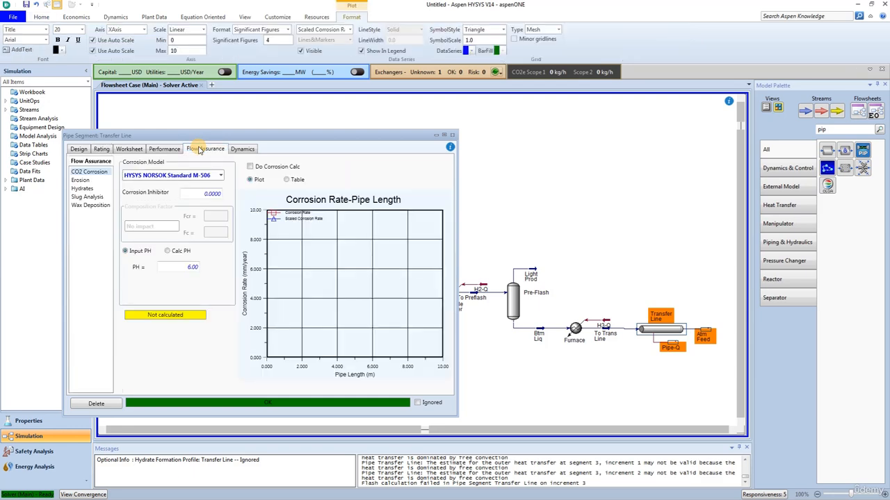
click(85, 197)
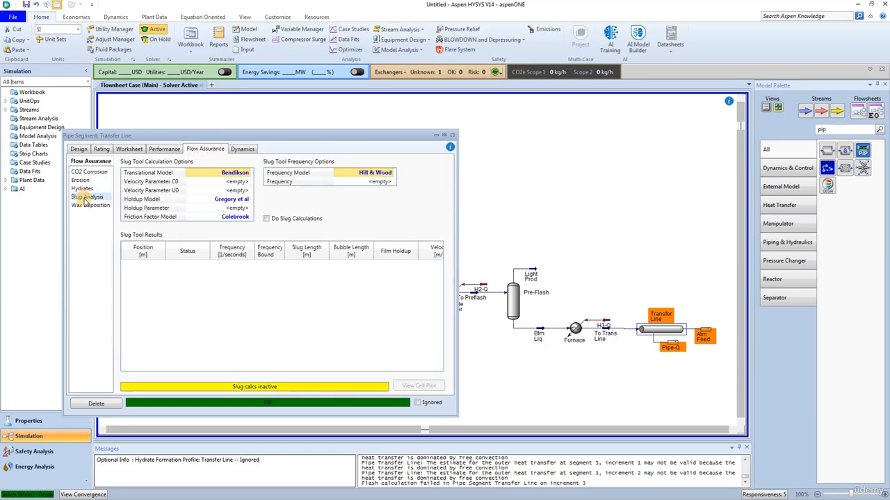
click(266, 219)
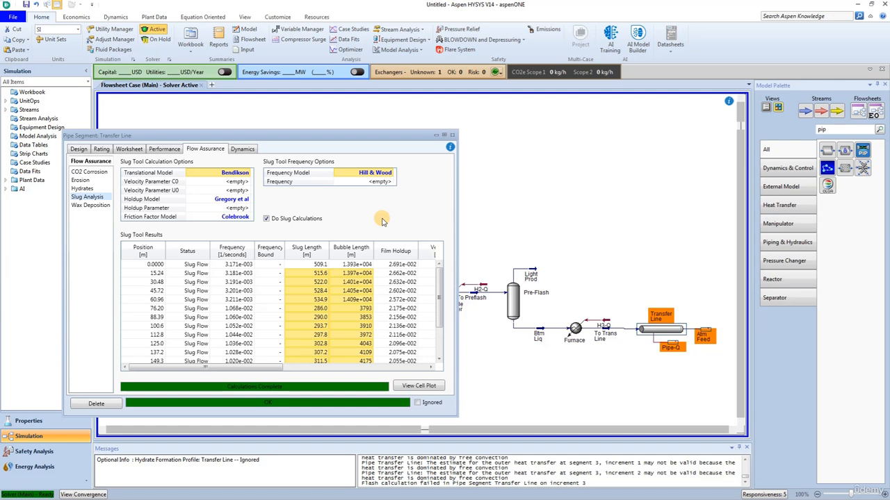
click(452, 137)
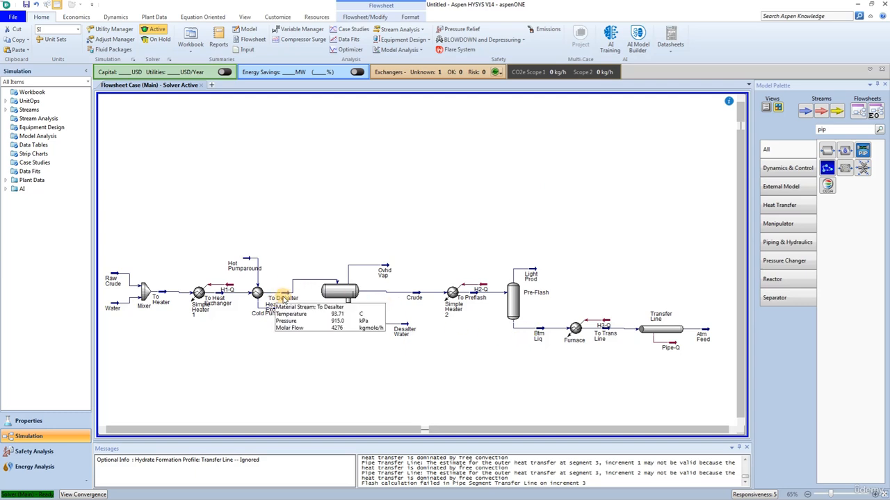
- Check the To Desalter stream's conditions and place a Balance operation on the flowsheet above the Desalter
double_click(284, 292)
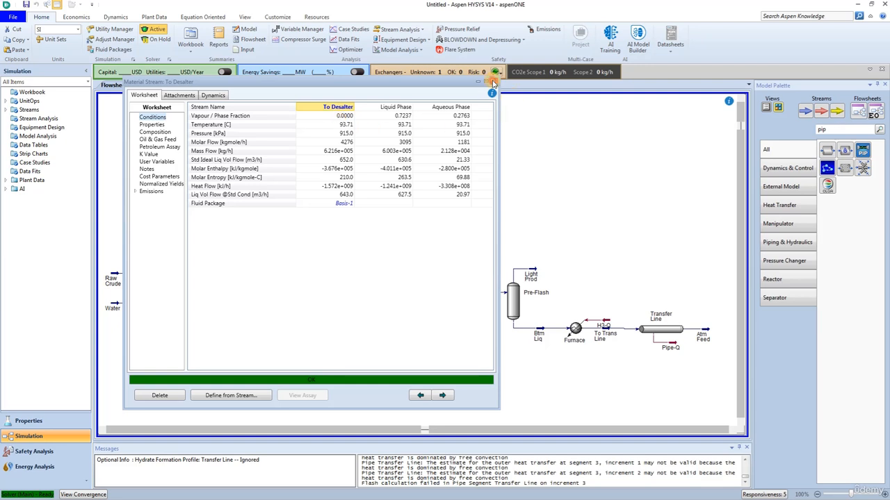
click(494, 81)
double_click(834, 129)
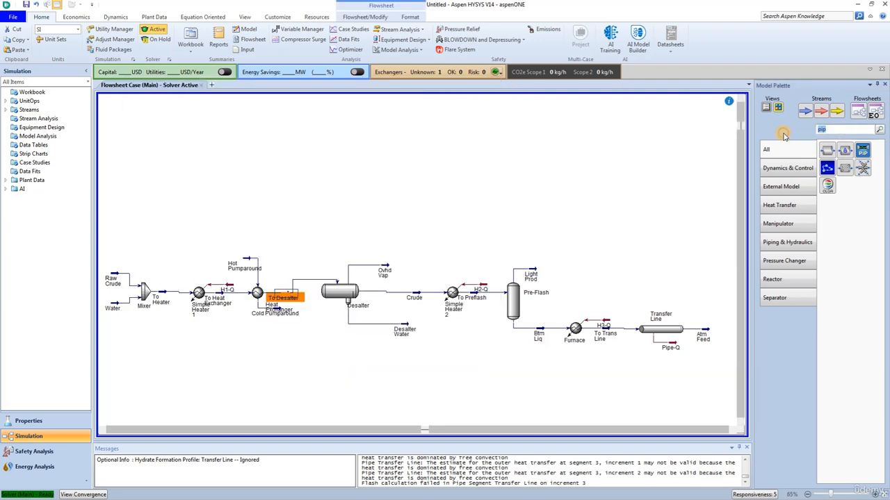
text(bala)
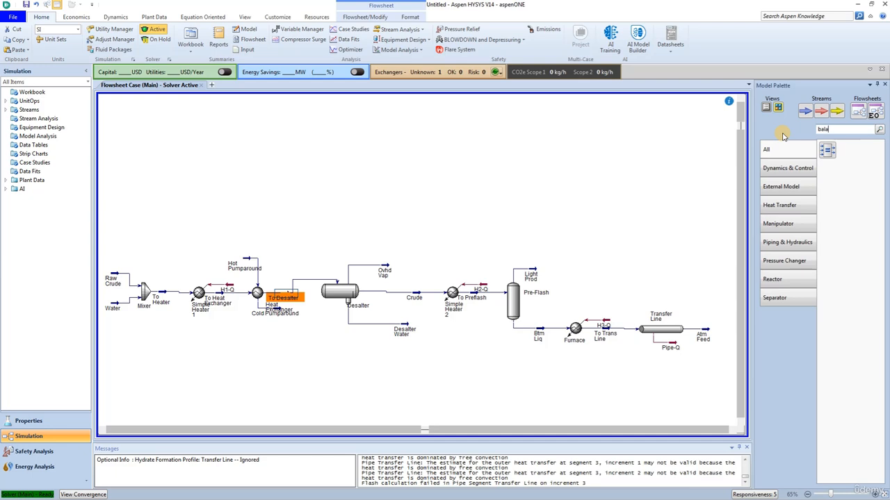
drag(826, 150, 315, 241)
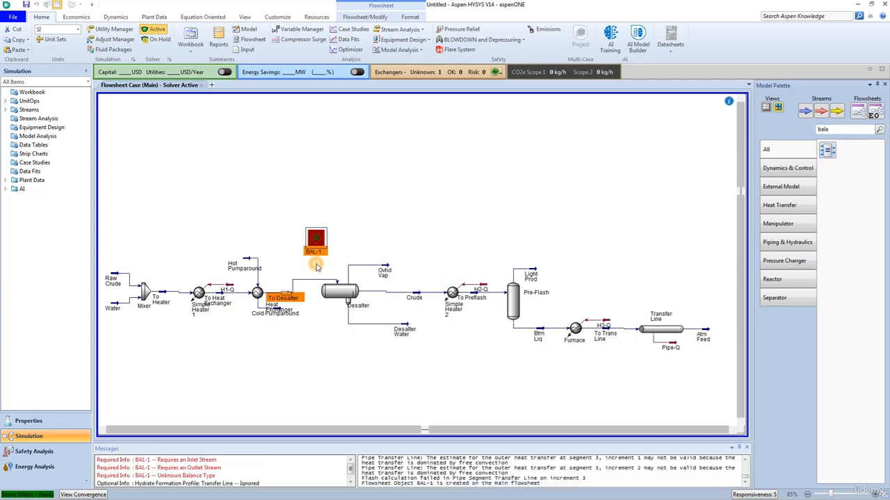
- Open the new Balance operation and rename it as Bubble Point
double_click(315, 239)
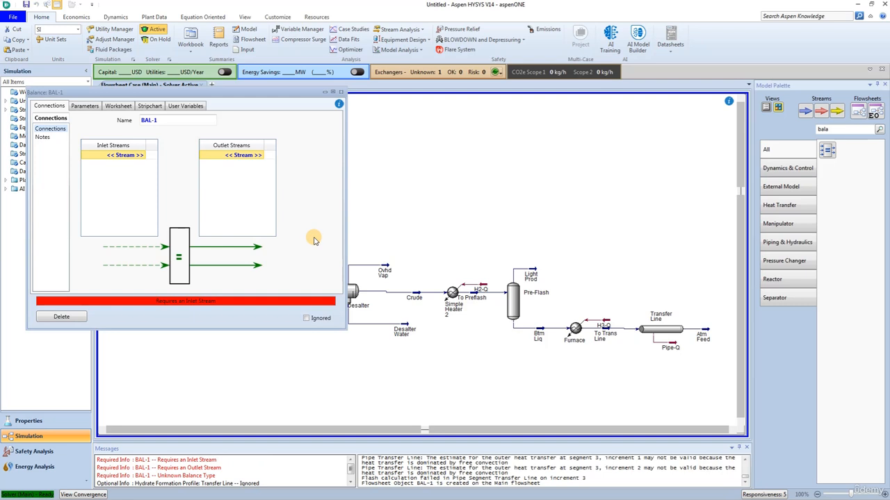
click(157, 121)
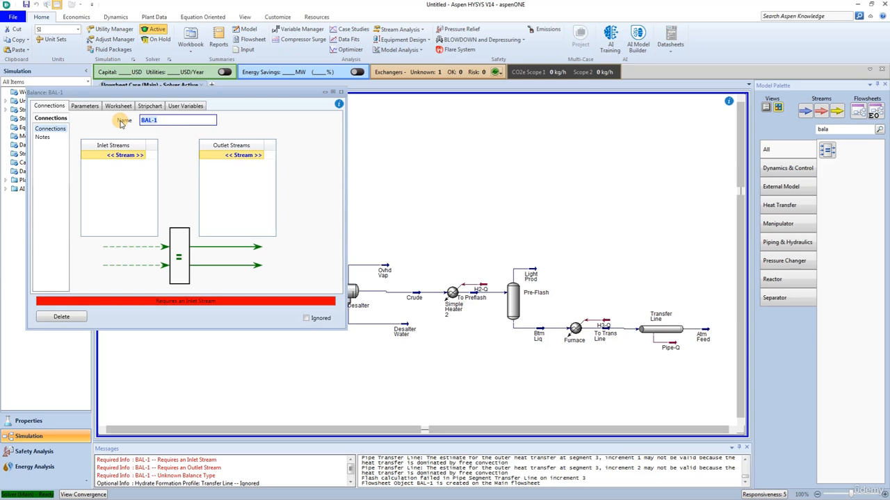
text(Bubble Point)
key(Return)
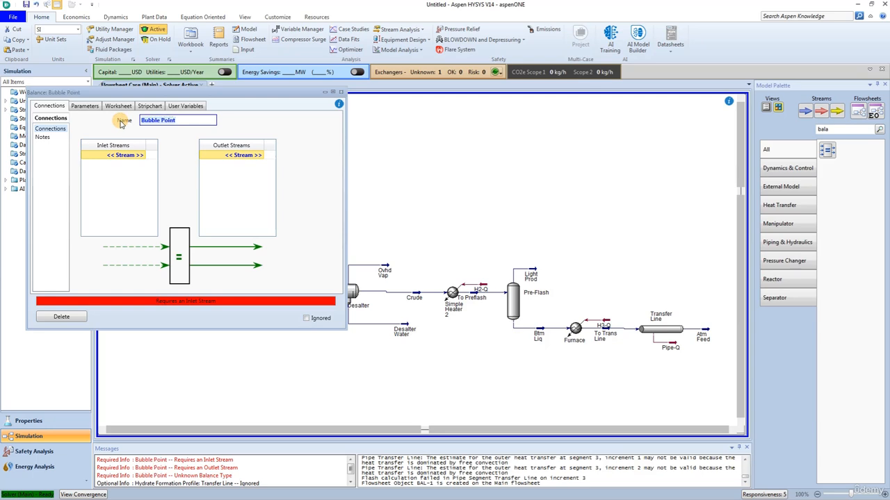
- Assign To Desalter as the inlet stream of the Bubble Point balance
click(132, 157)
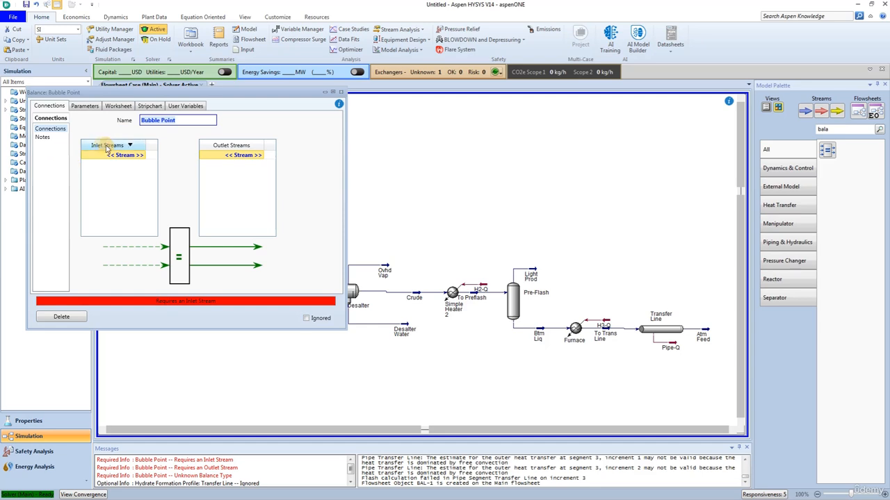
click(142, 155)
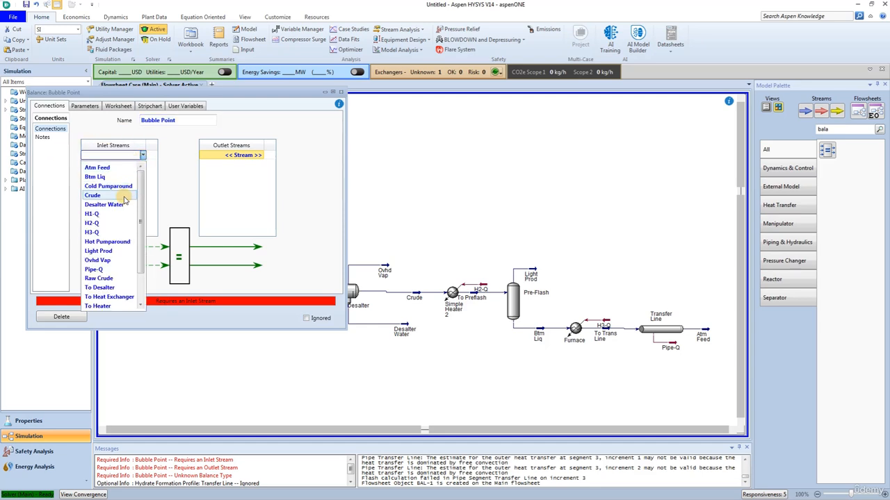
click(101, 287)
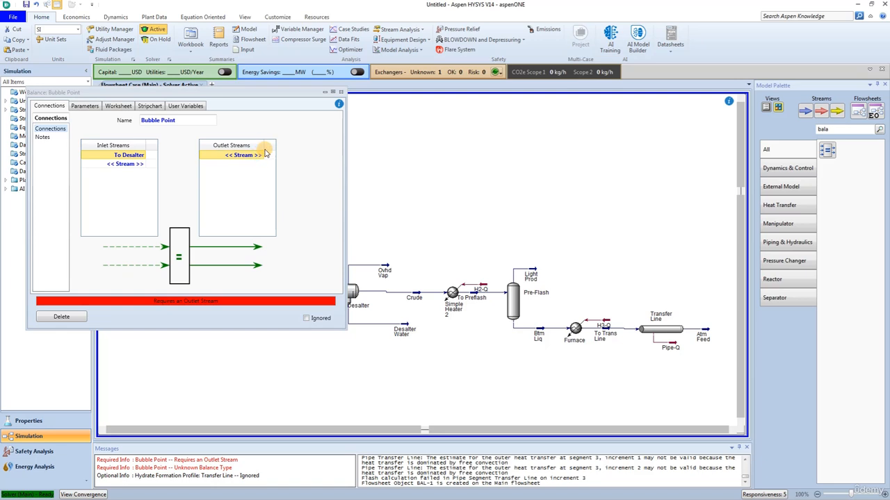
- Create a new outlet stream named Bubble Temp for the Bubble Point balance
click(262, 156)
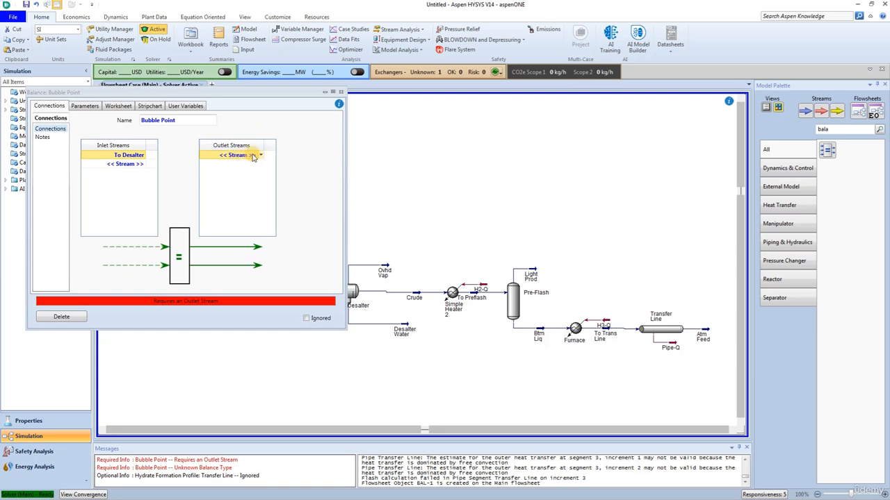
click(261, 155)
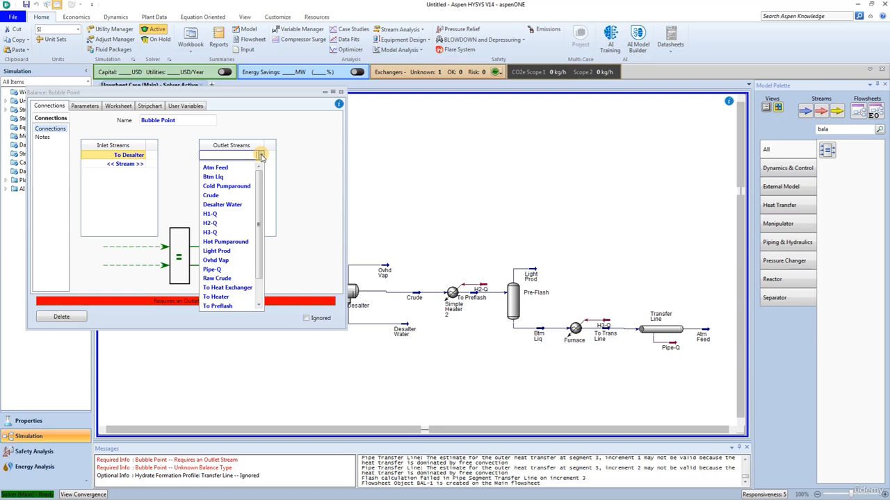
click(240, 155)
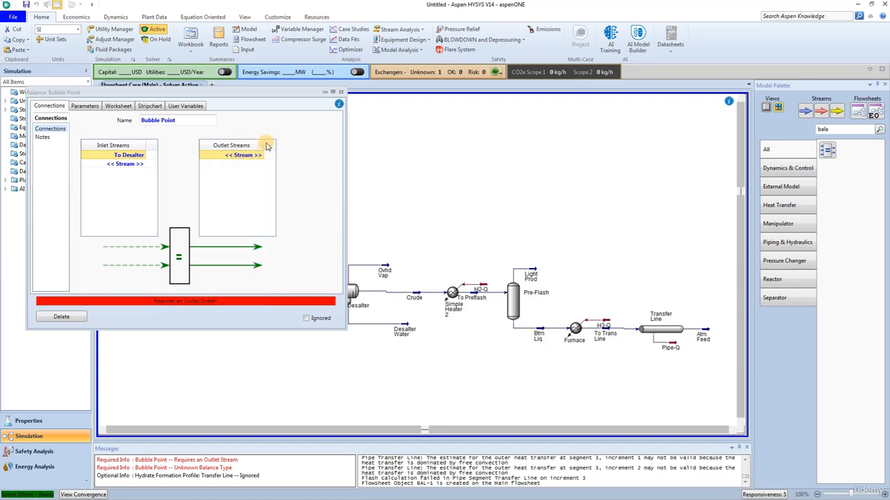
click(260, 156)
text(Bubble)
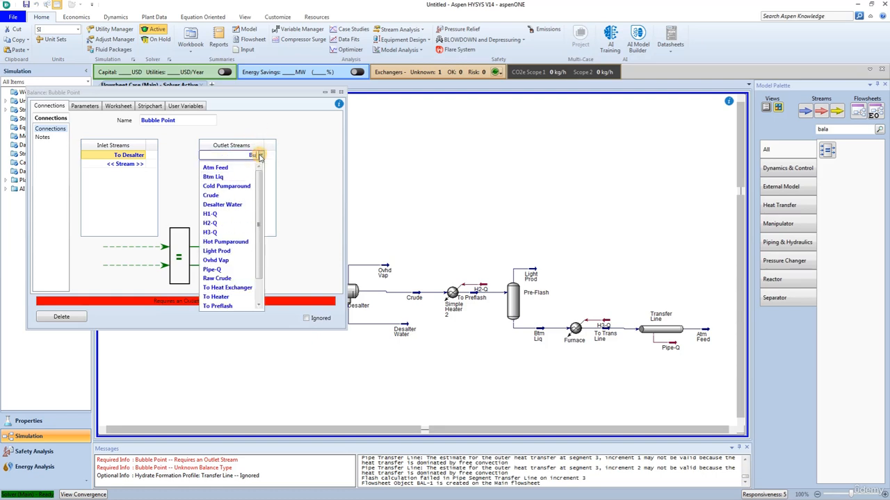
text( Temp)
key(Return)
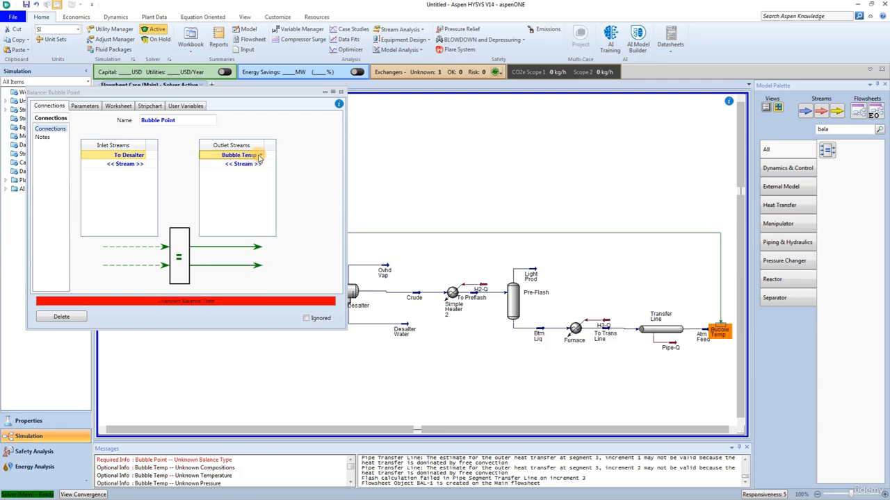
- Set the Bubble Point balance type to Component Mole Flow and close the balance
click(77, 109)
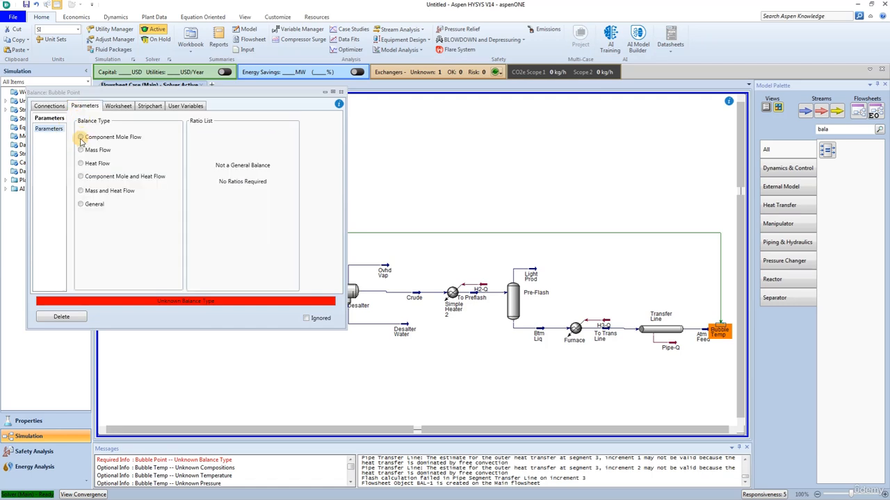
click(80, 137)
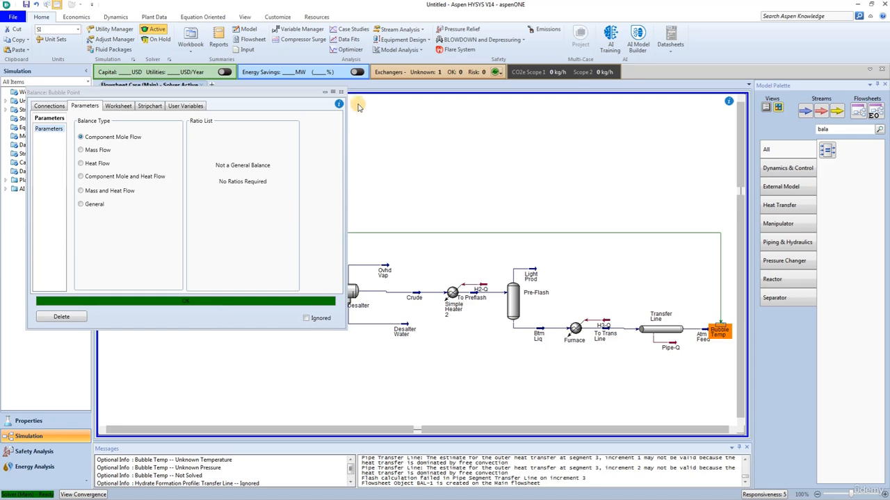
click(340, 93)
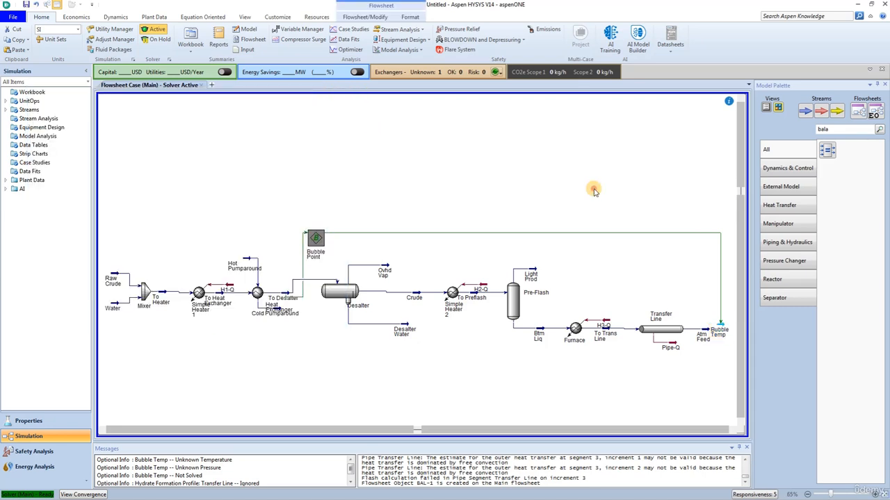
- Specify the Bubble Temp stream with a pressure of 915 kPa and a vapour fraction of 0, and close it
double_click(718, 329)
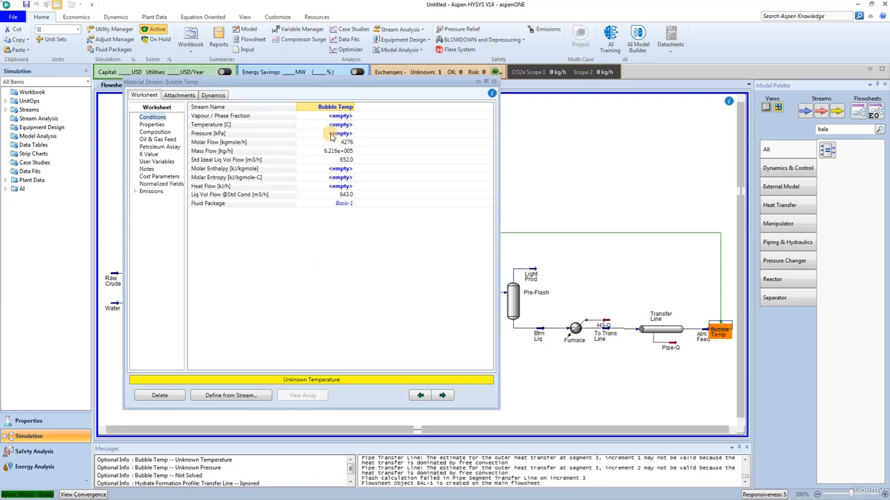
click(333, 132)
text(915)
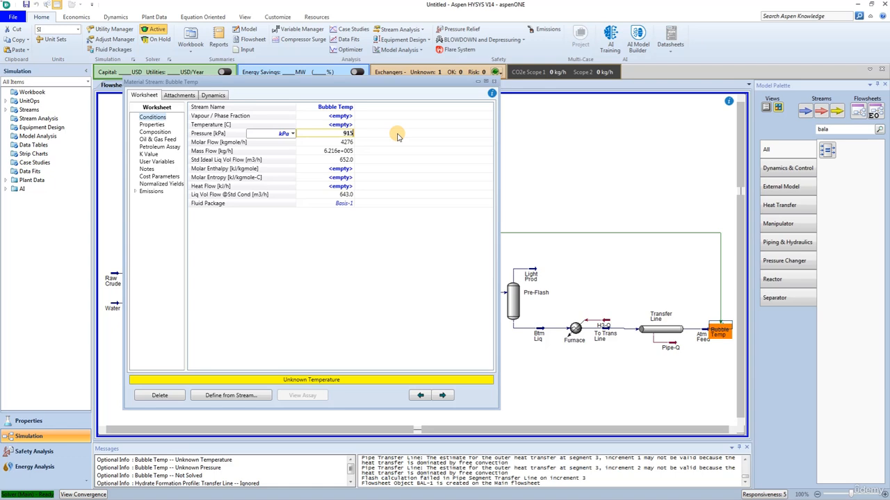
key(Return)
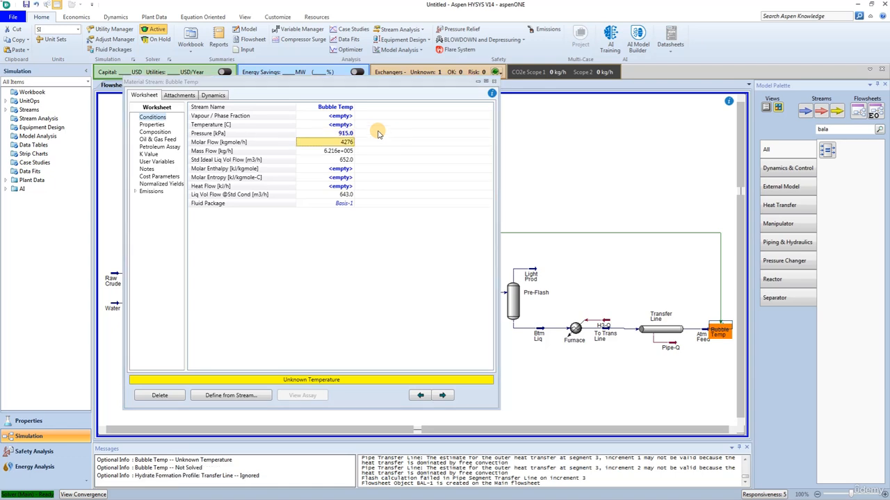
click(339, 116)
text(0)
key(Return)
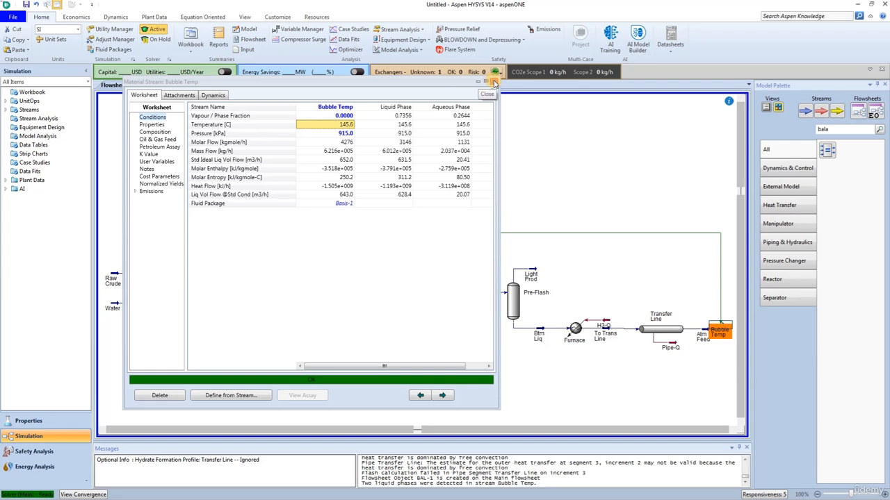
click(493, 81)
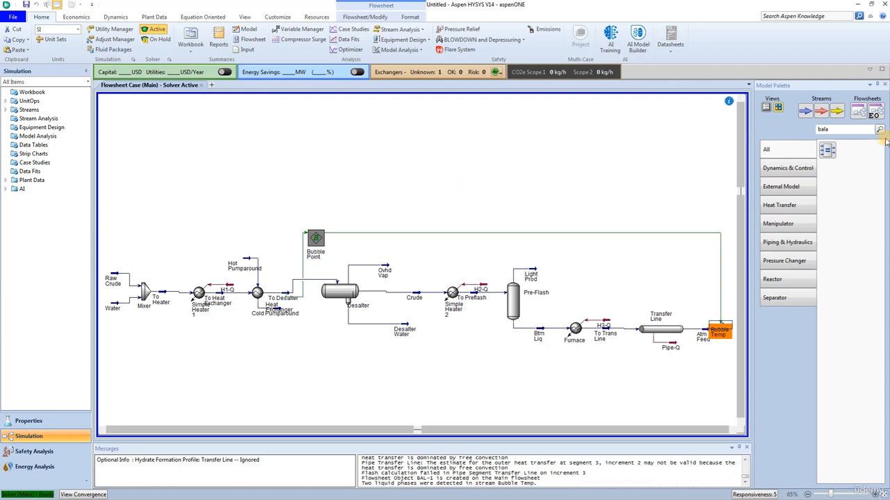
- Find the Adjust operation in the model palette, place it above the Desalter's Crude stream and open it
drag(852, 129, 794, 137)
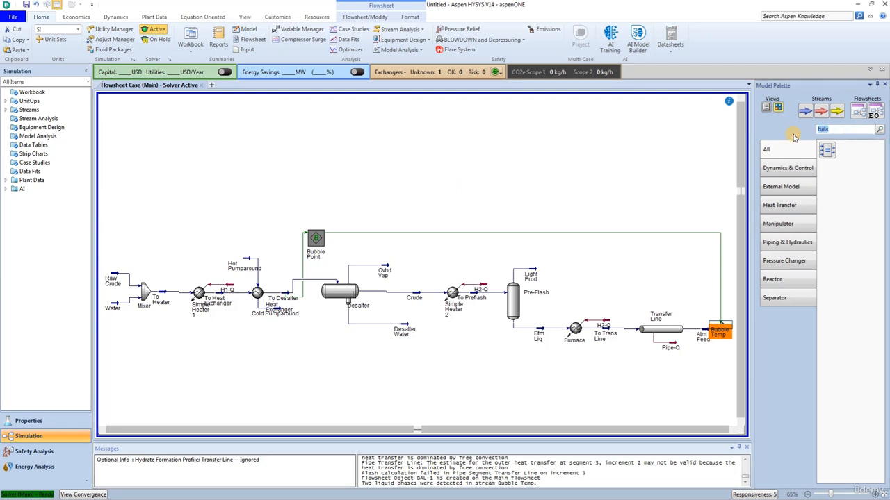
text(adj)
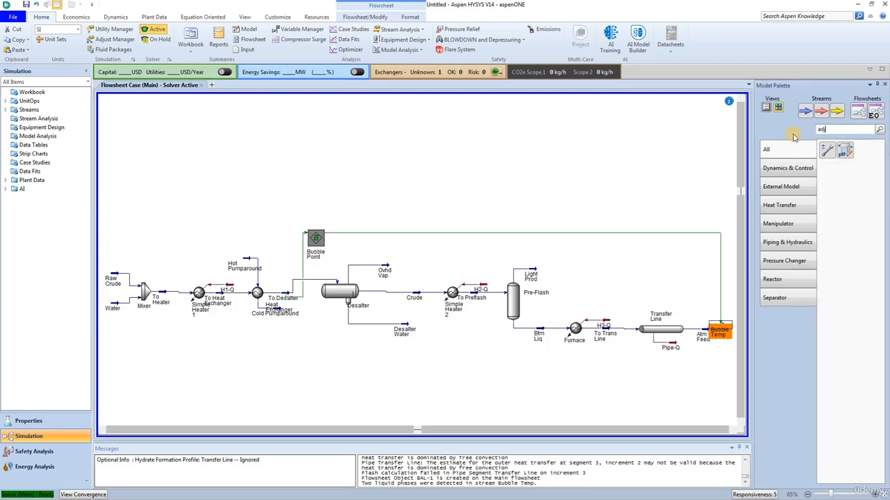
drag(825, 150, 414, 173)
double_click(414, 174)
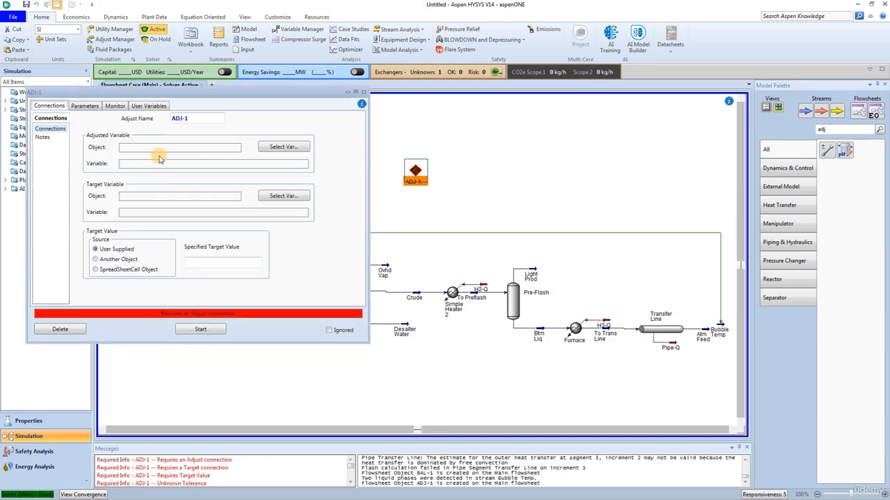
- Assign the Temperature of the To Preflash stream as the Adjust's adjusted variable
click(284, 147)
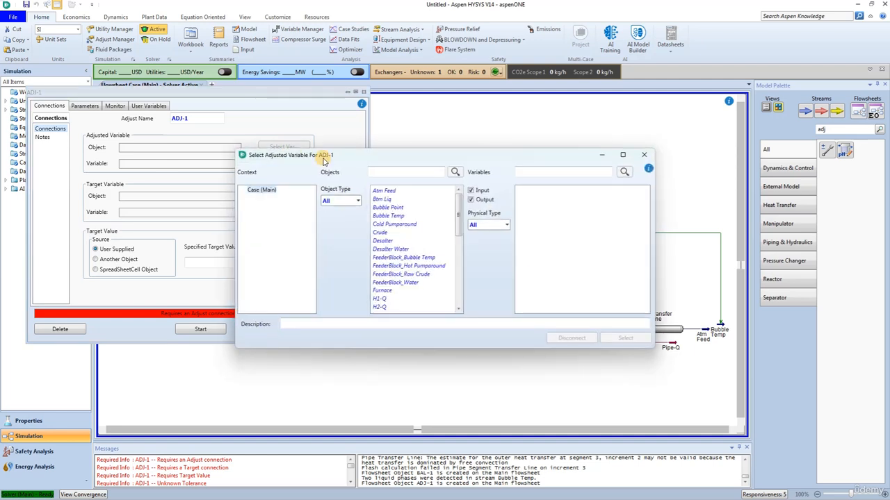
click(389, 174)
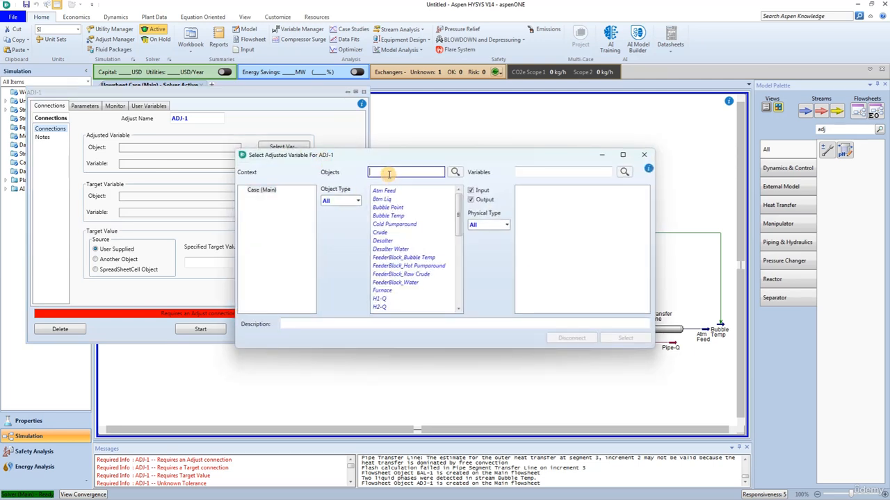
text(To Pr)
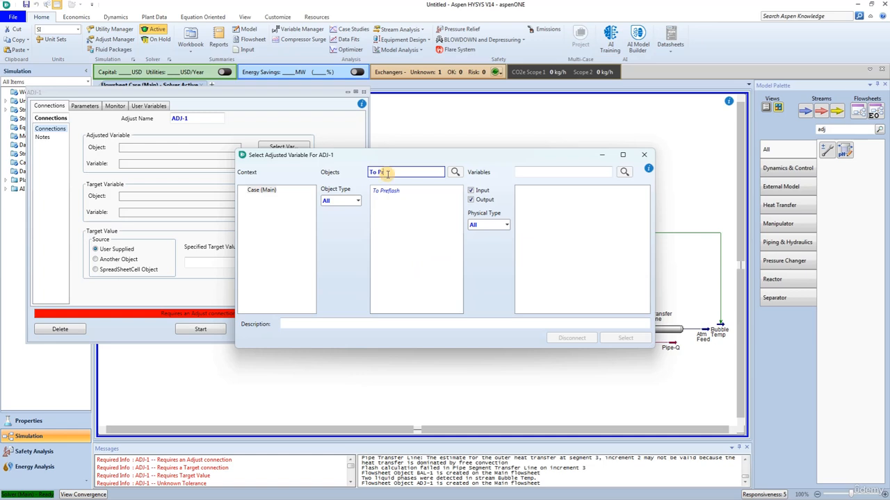
click(418, 190)
click(545, 172)
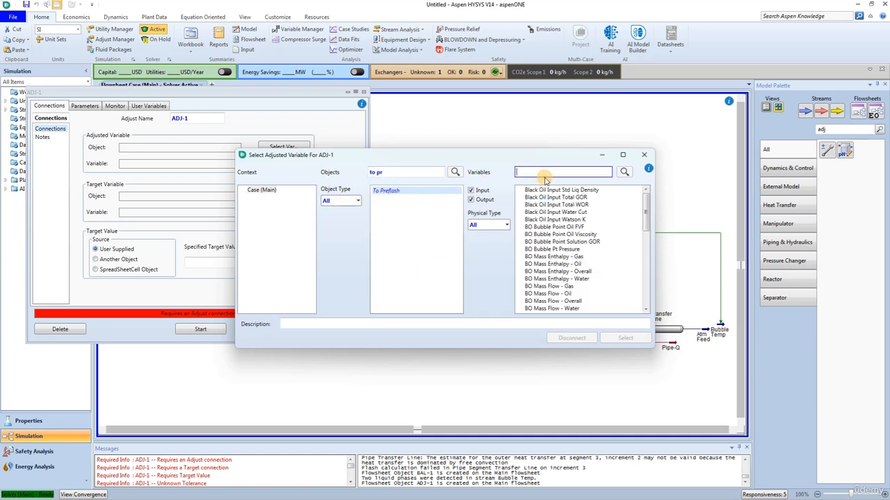
text(tem)
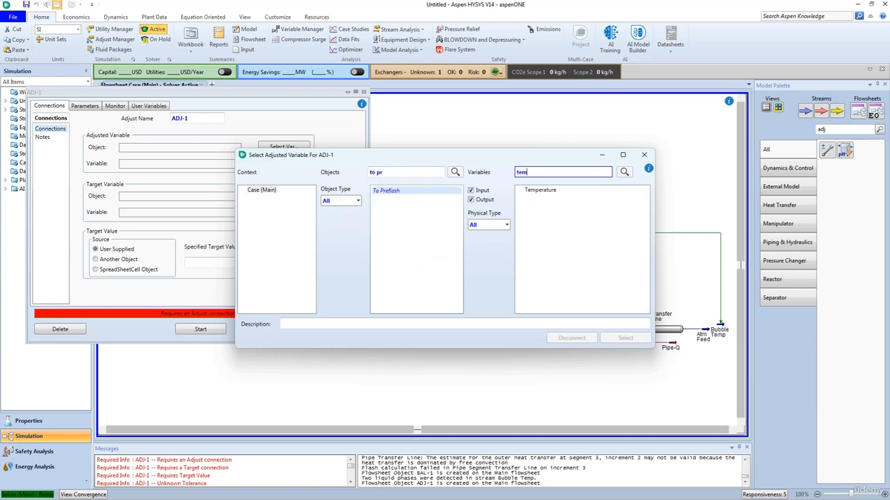
text(p)
click(561, 191)
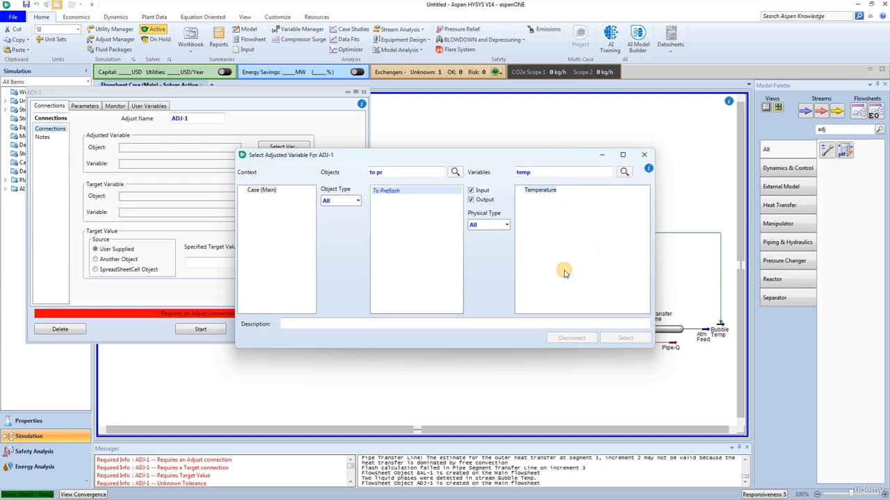
click(617, 338)
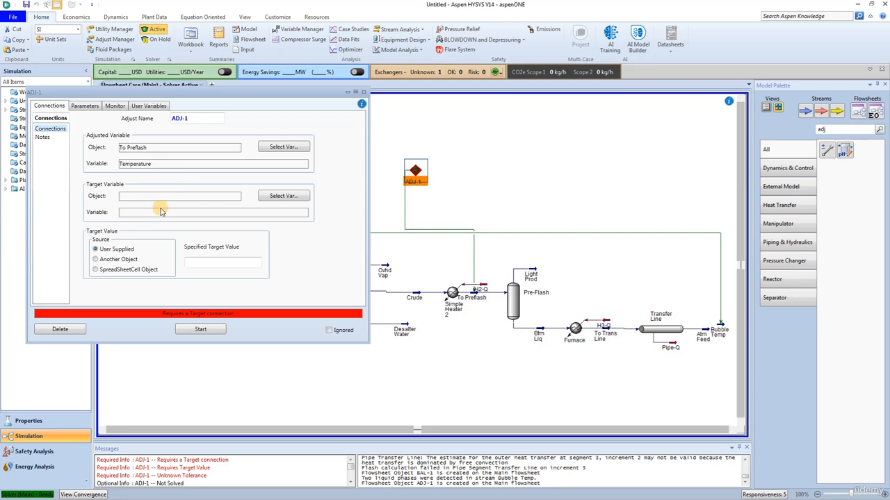
- Assign the Molar Flow of the Light Prod stream as the Adjust's target variable
click(281, 198)
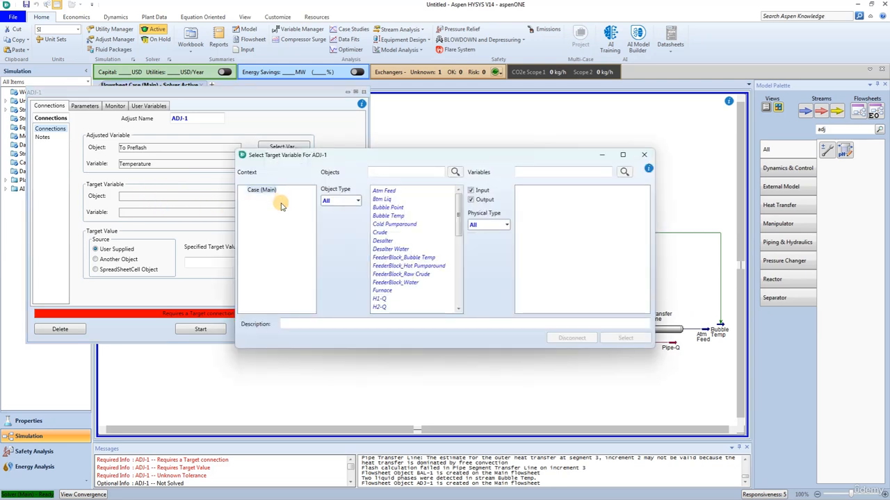
click(390, 174)
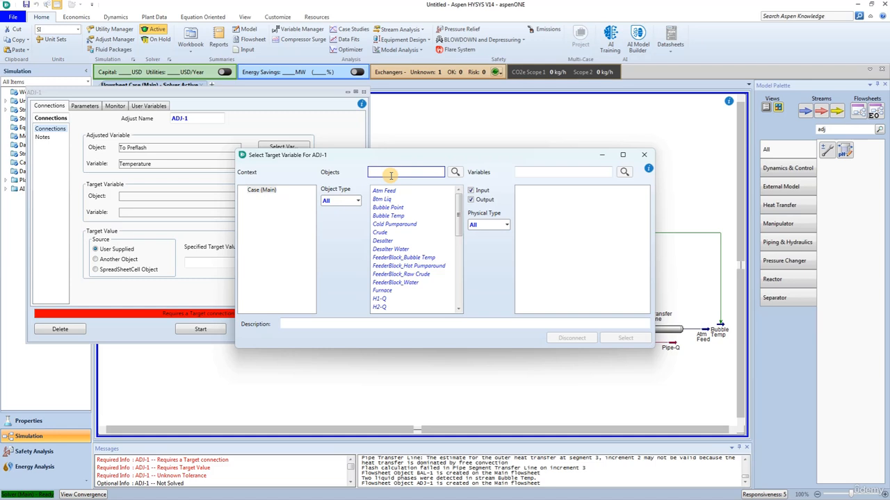
text(Light)
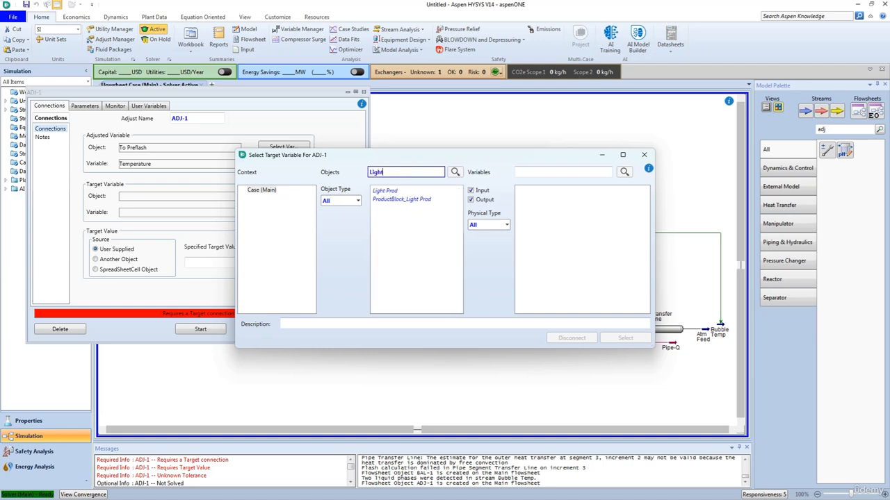
click(378, 192)
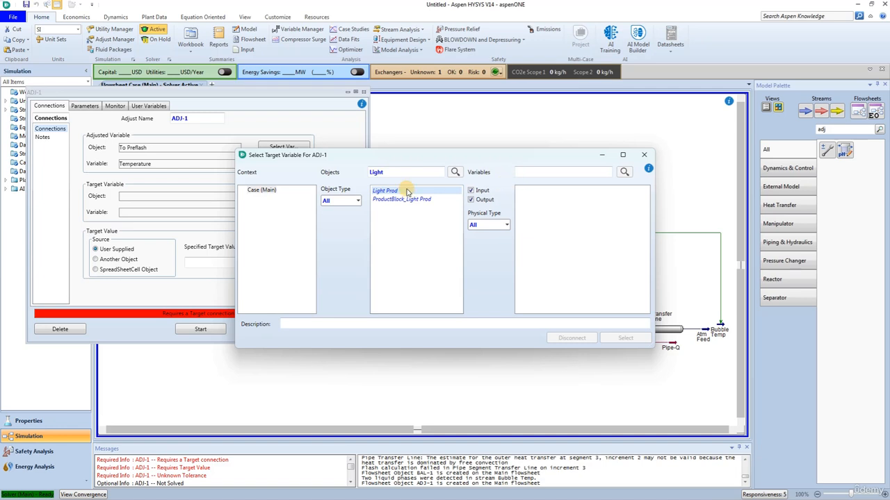
click(539, 172)
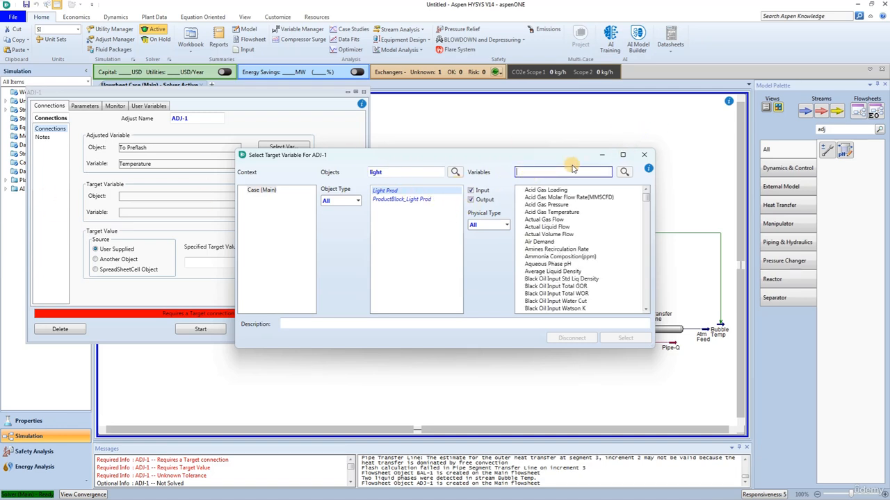
text(M)
key(BackSpace)
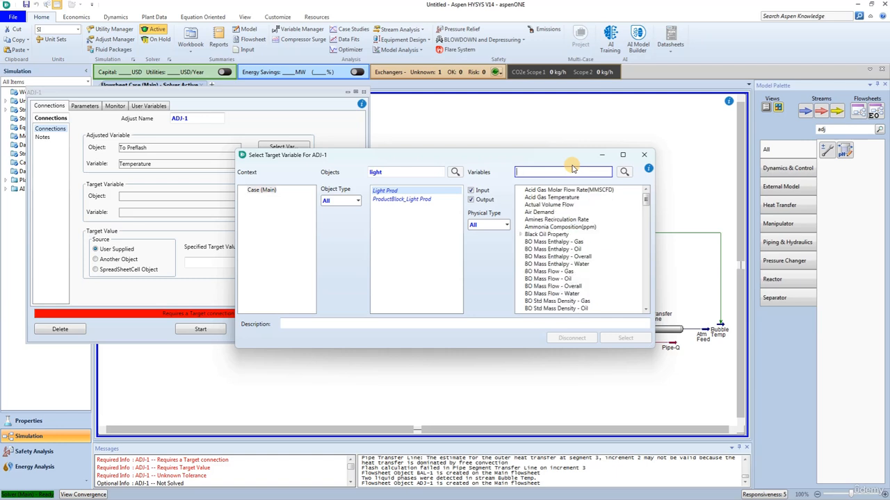
text(o)
key(BackSpace)
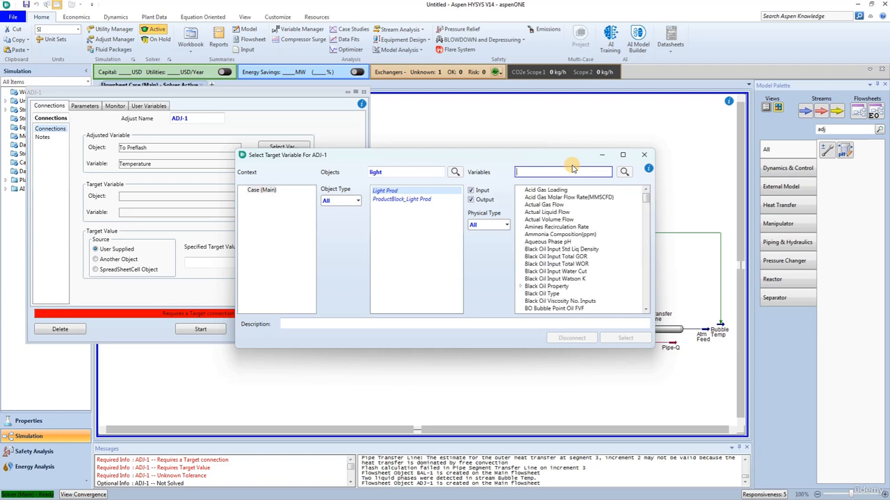
text(molar)
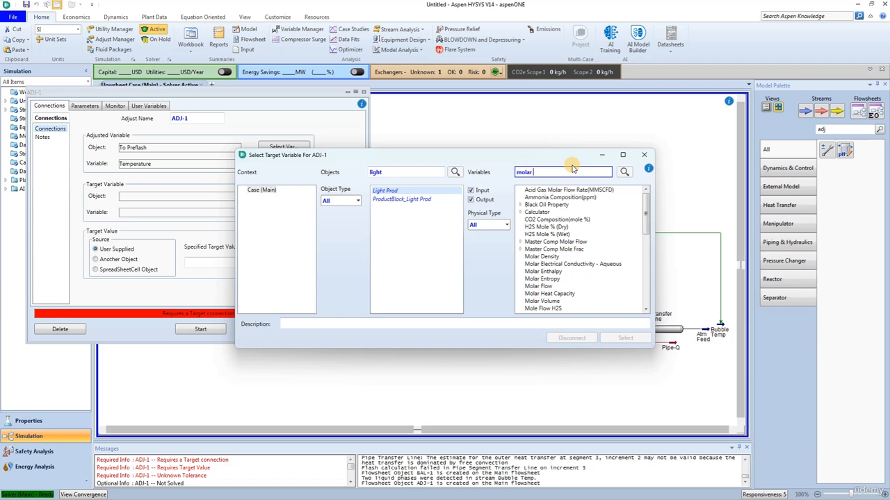
text( flow)
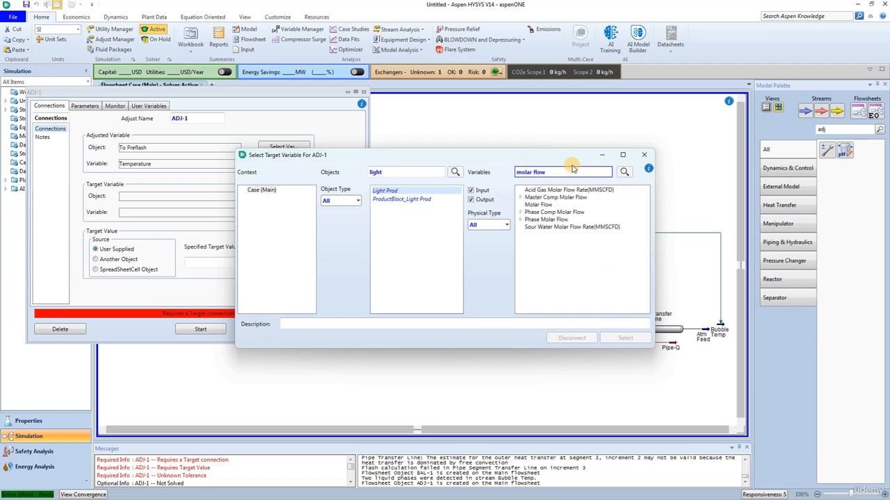
click(537, 205)
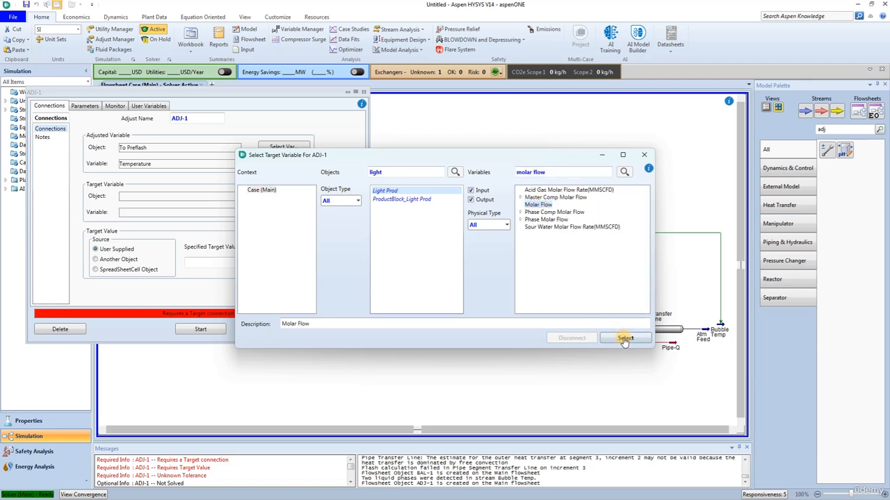
click(604, 336)
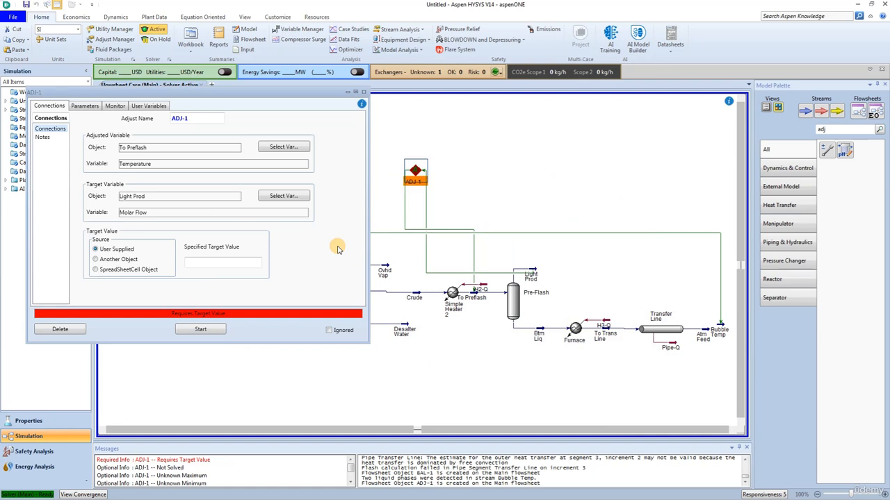
- Set the Adjust's specified target value to 200 kgmole/h
click(224, 262)
text(200)
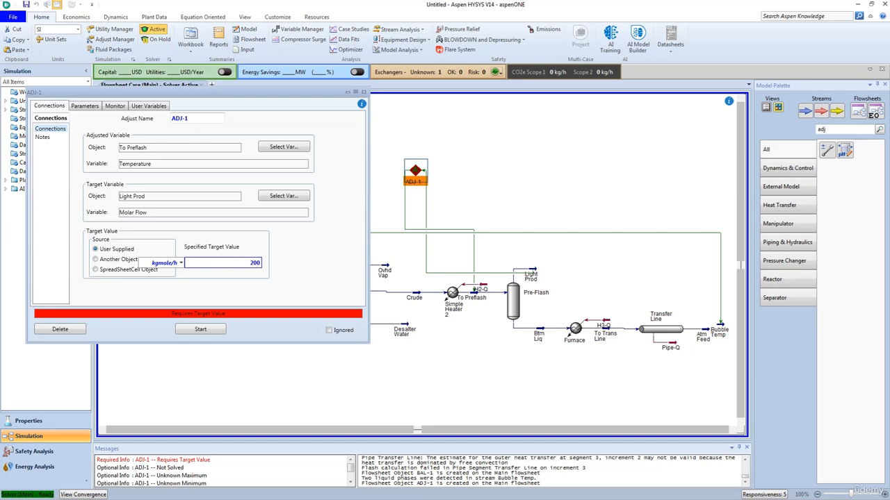
key(Return)
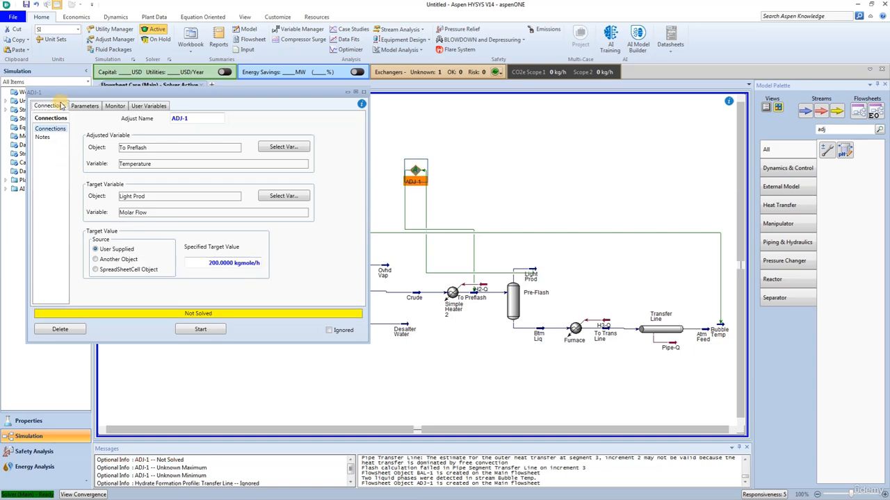
- Set the Adjust's solving tolerance to 0.1 kgmole/h
click(83, 106)
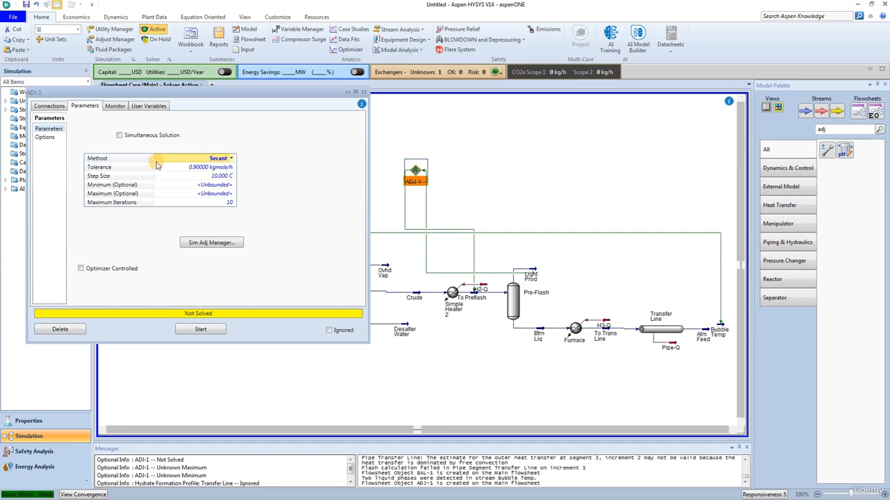
click(209, 170)
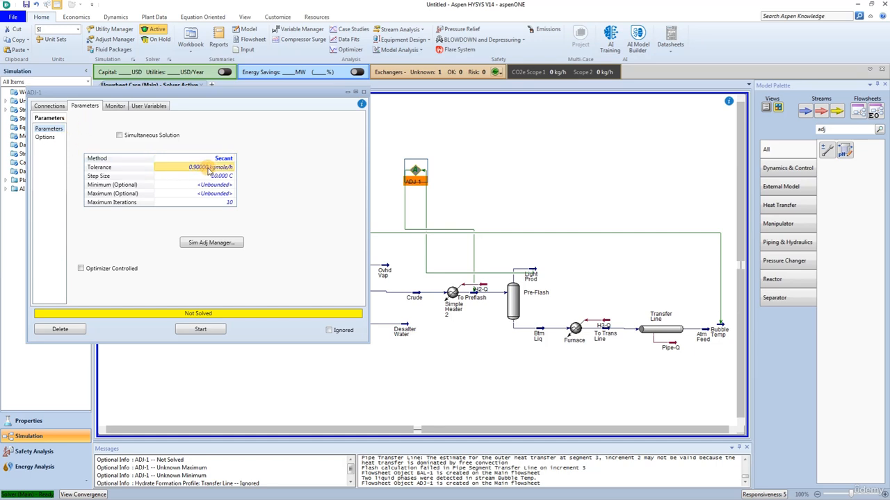
text(.1)
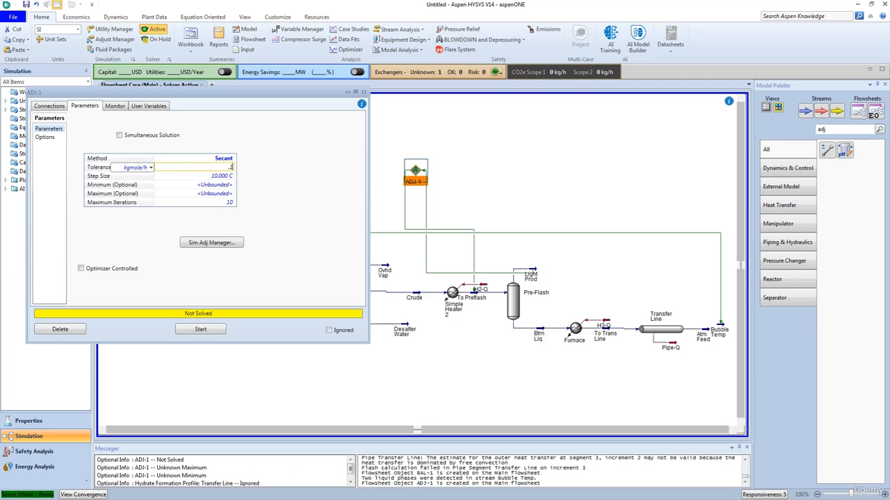
key(Return)
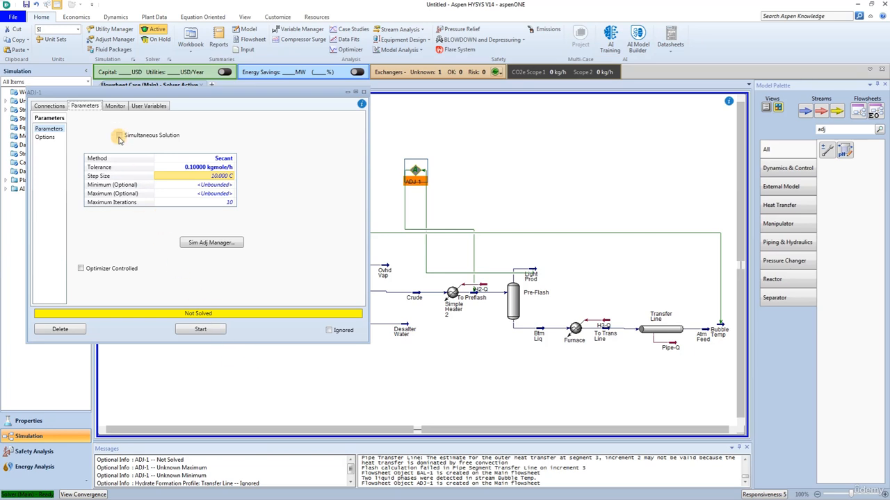
- Display the Adjust's iteration history and start its calculation
click(113, 107)
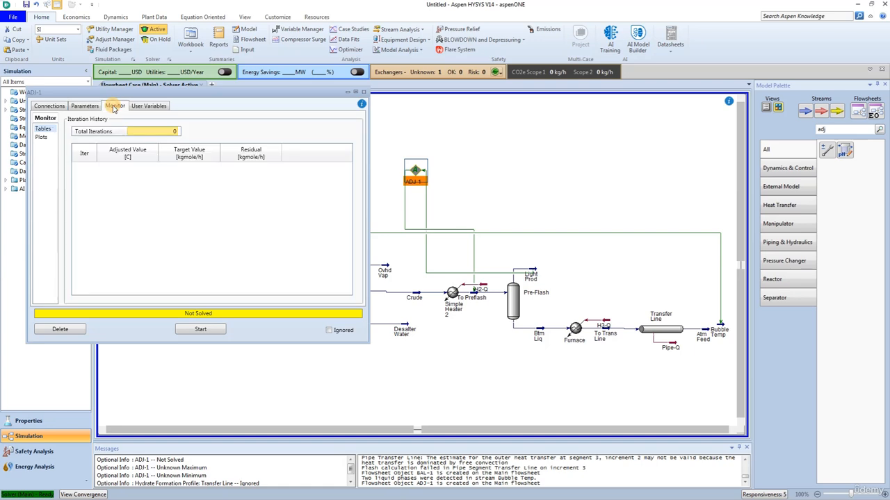
click(199, 329)
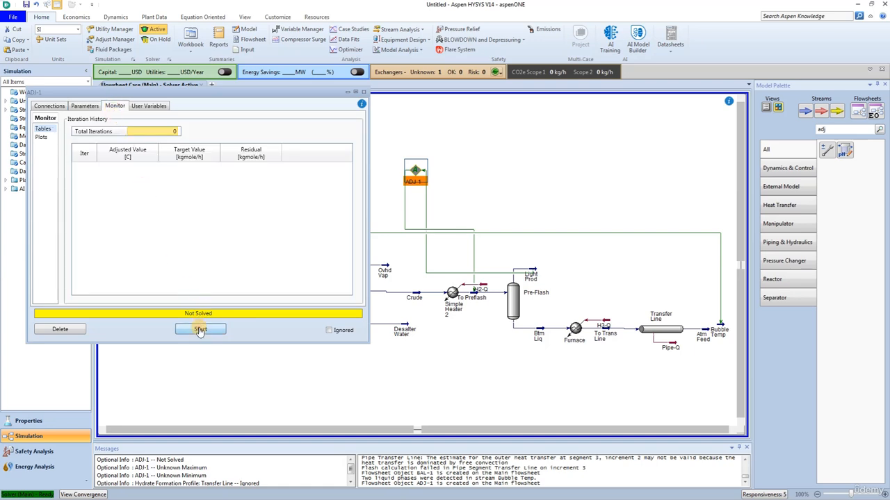